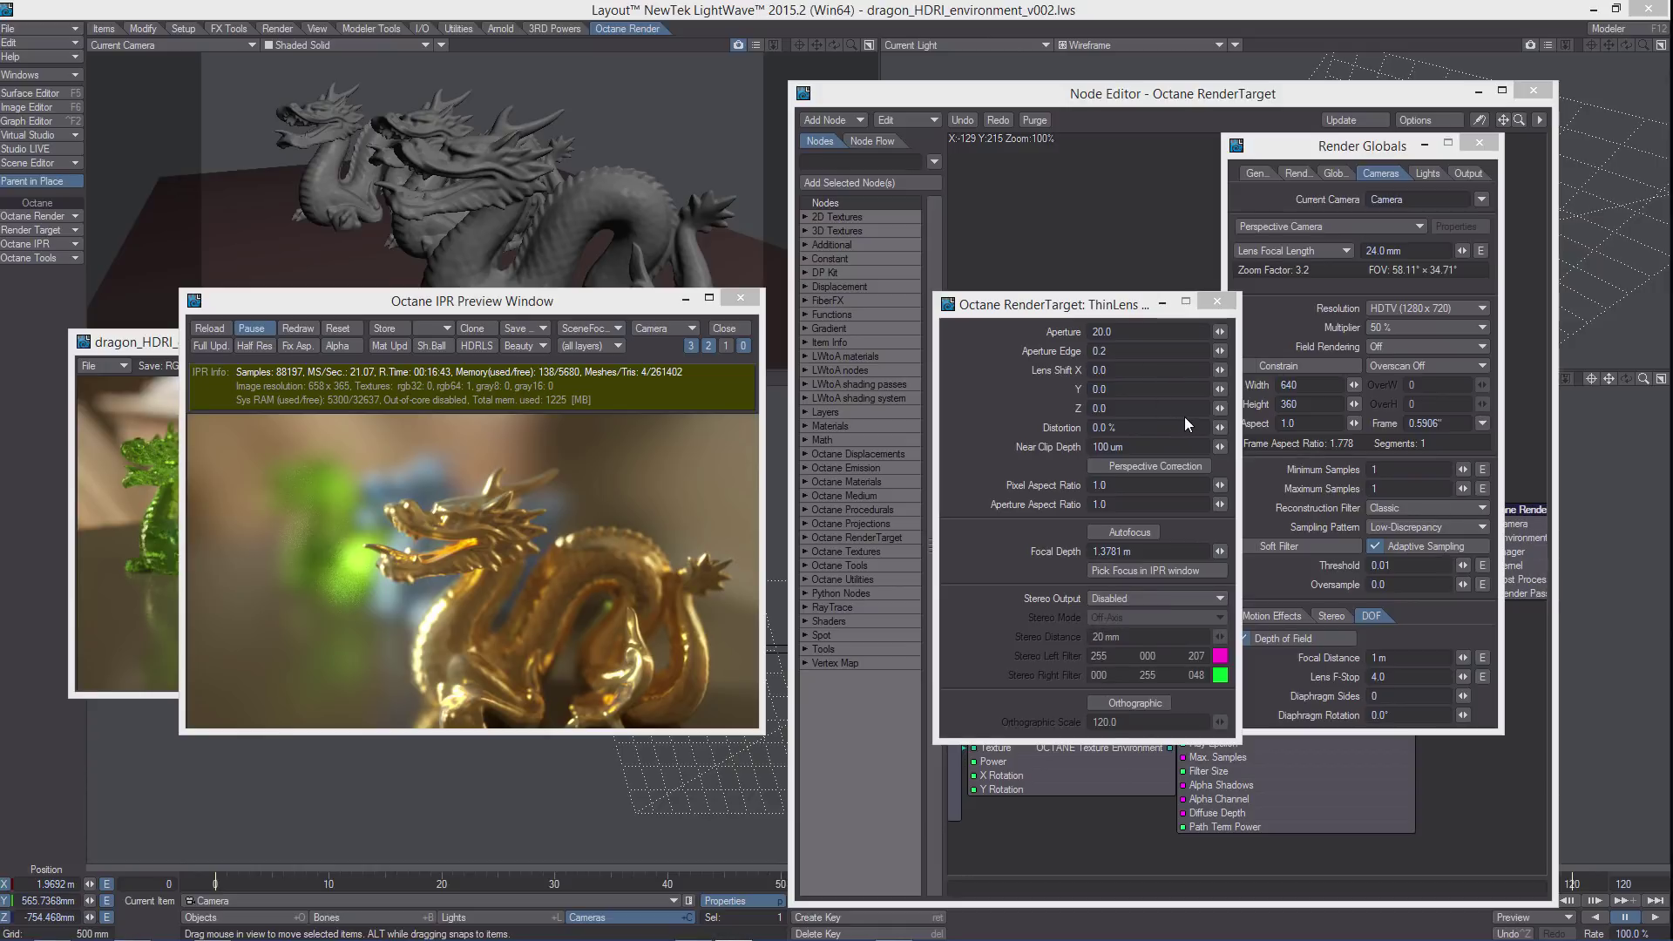
- Close the ThinLens and Render Globals panels and add two Scalar nodes to the Octane render-target graph
{"action": "left_click", "coordinate": [1216, 300]}
{"action": "left_click", "coordinate": [1481, 143]}
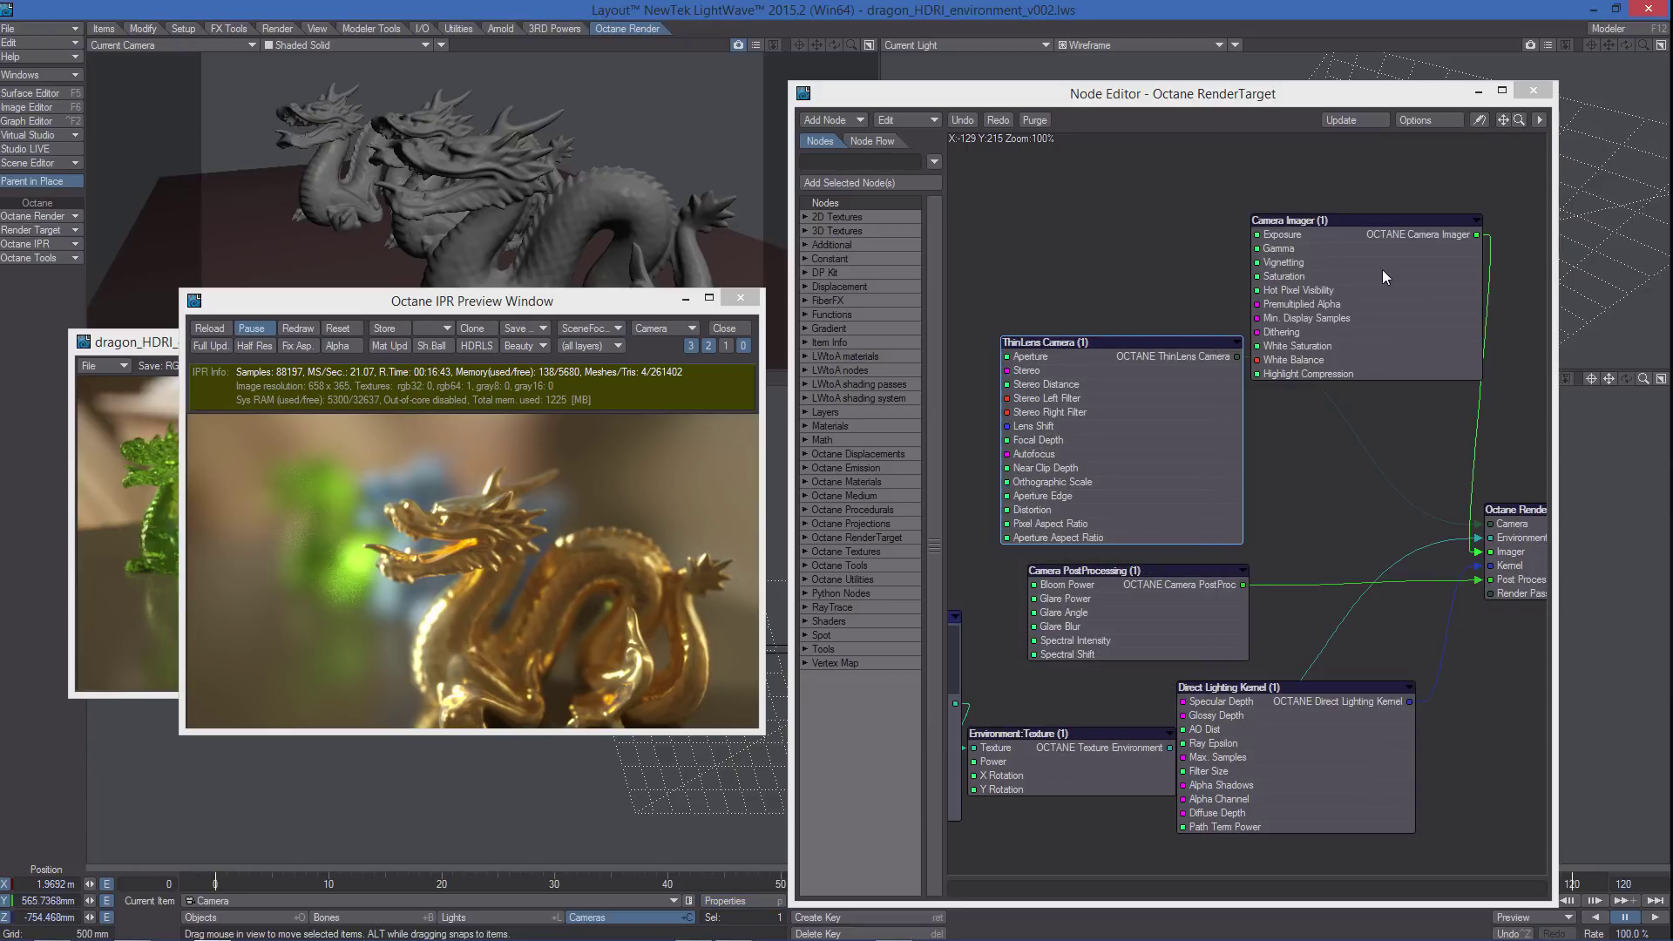
{"action": "left_click", "coordinate": [1050, 97]}
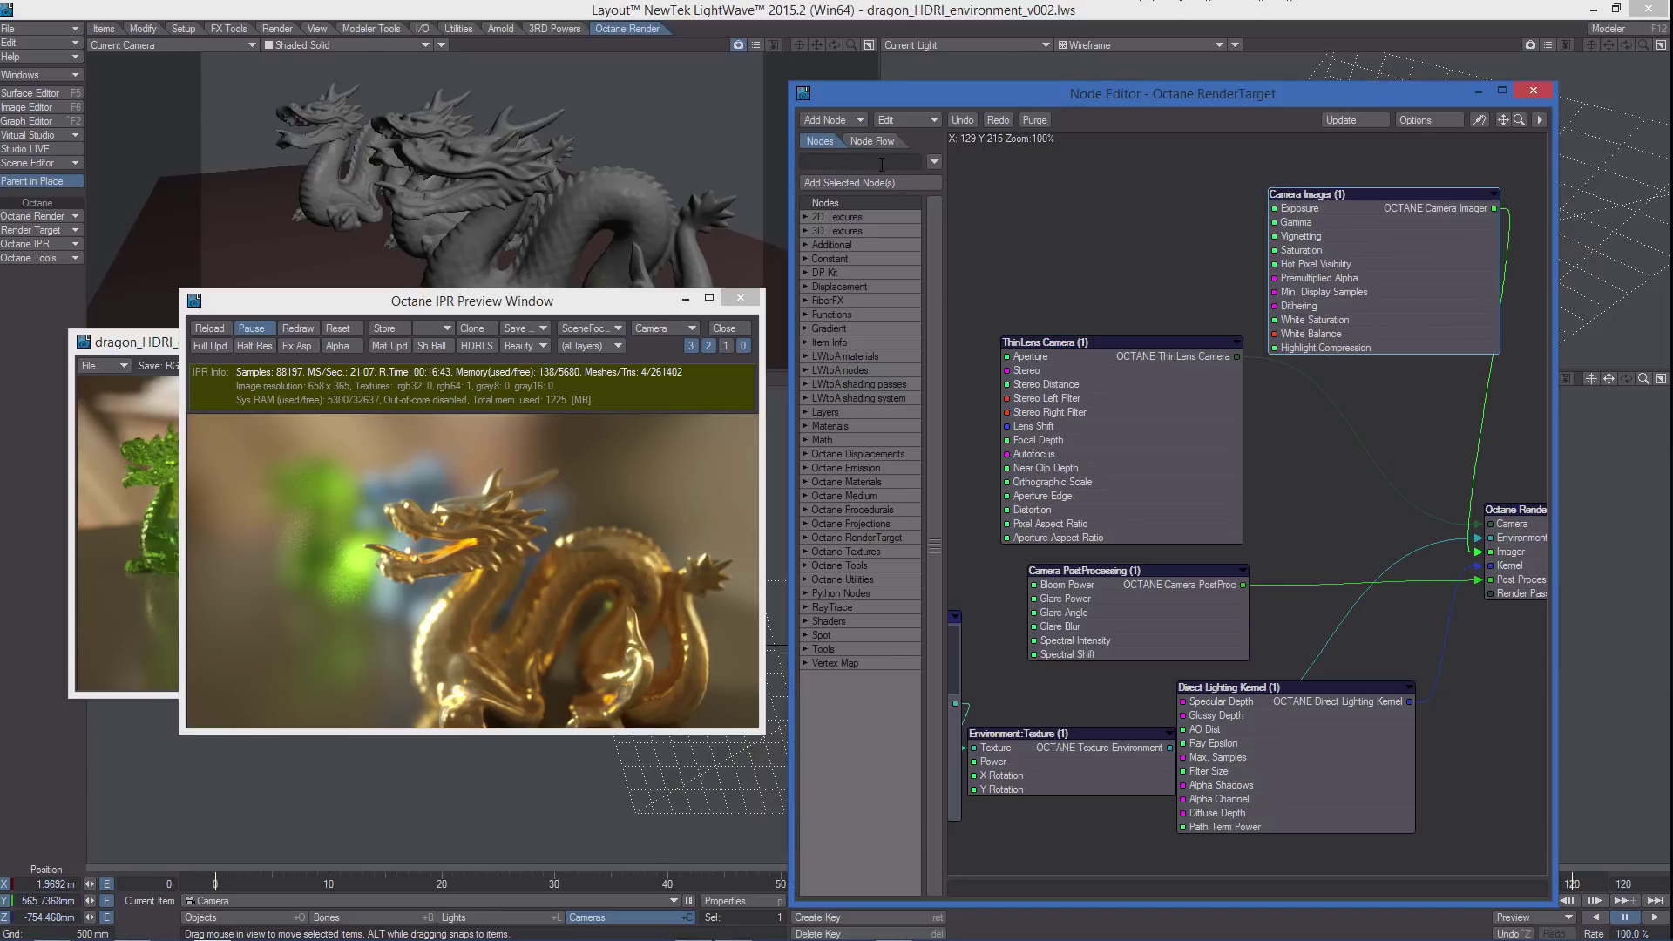
{"action": "type", "text": "scalar"}
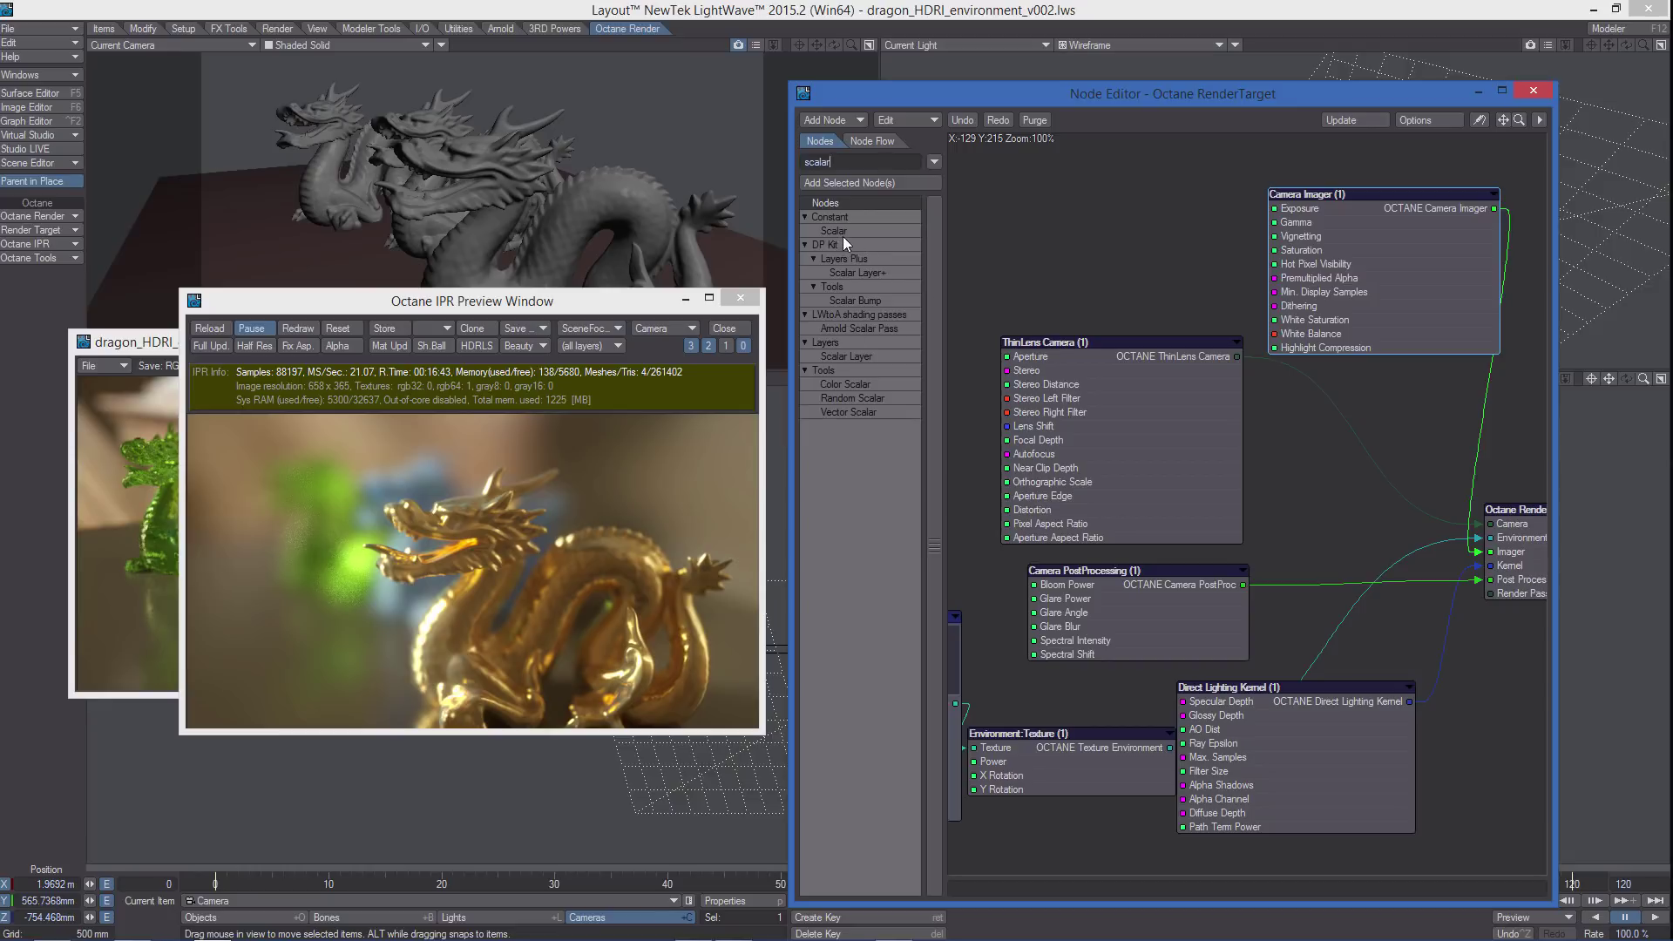
{"action": "mouse_move", "coordinate": [832, 231]}
{"action": "left_mouse_down"}
{"action": "mouse_move", "coordinate": [1280, 521]}
{"action": "mouse_move", "coordinate": [1126, 193]}
{"action": "left_mouse_up"}
{"action": "left_click_drag", "start_coordinate": [1144, 412], "coordinate": [1173, 571]}
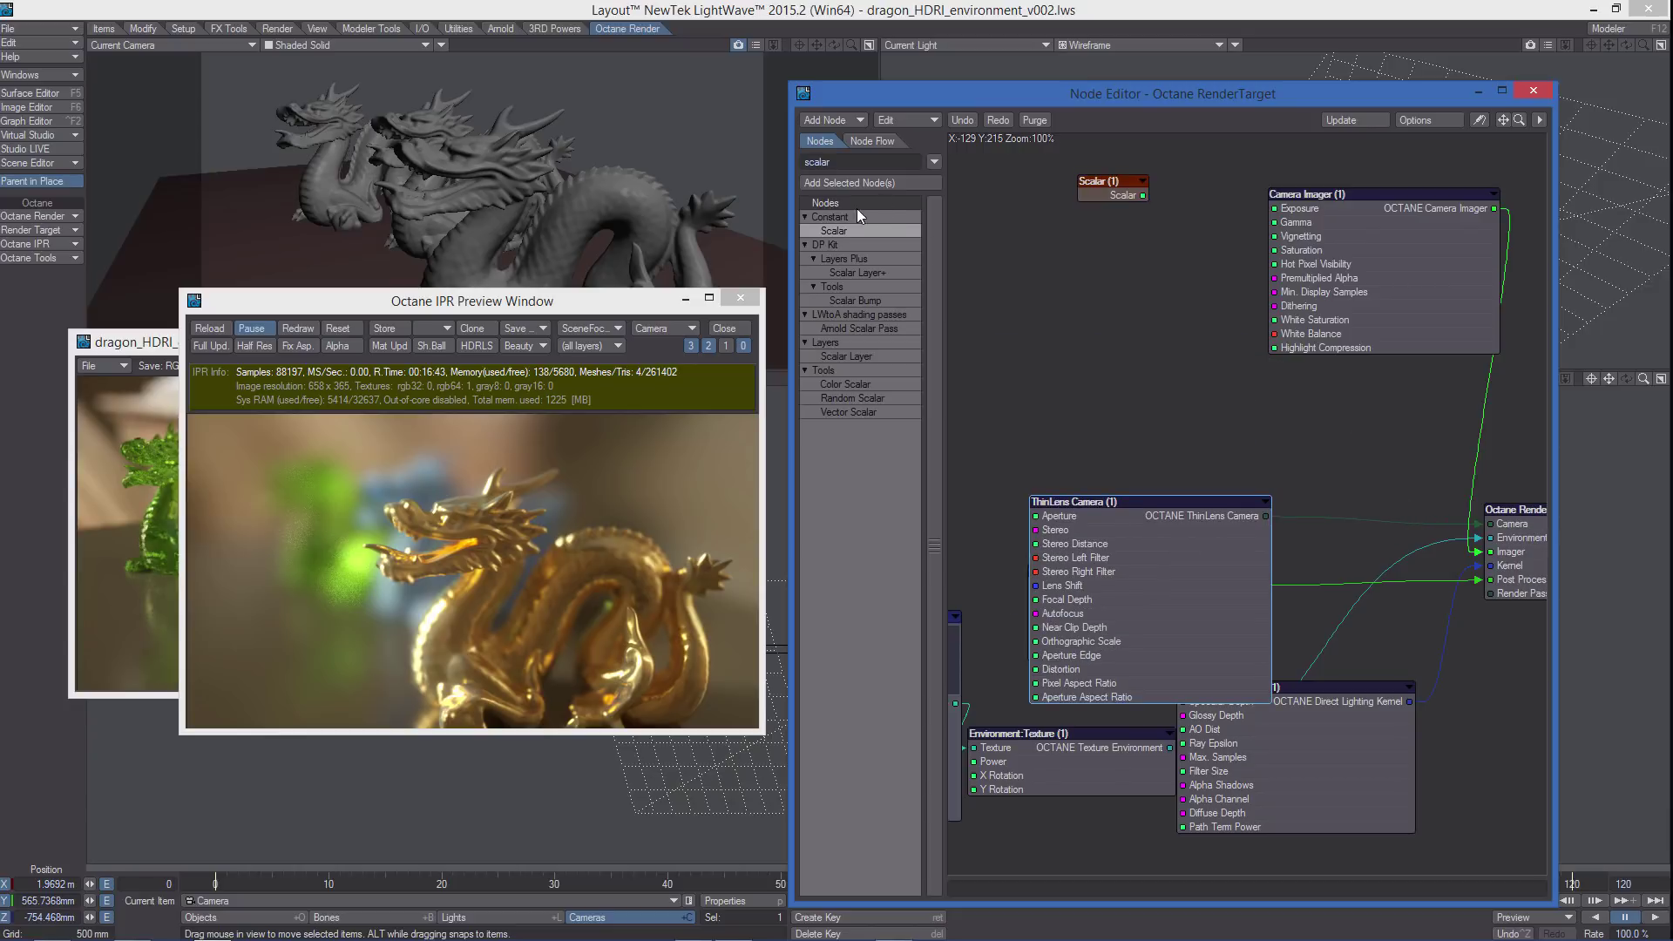
{"action": "mouse_move", "coordinate": [827, 229]}
{"action": "left_mouse_down"}
{"action": "mouse_move", "coordinate": [1244, 518]}
{"action": "mouse_move", "coordinate": [1103, 284]}
{"action": "left_mouse_up"}
- Check the first Scalar node's value panel, close it, and leave the node selected for renaming
{"action": "left_click_drag", "start_coordinate": [1123, 194], "coordinate": [1105, 203]}
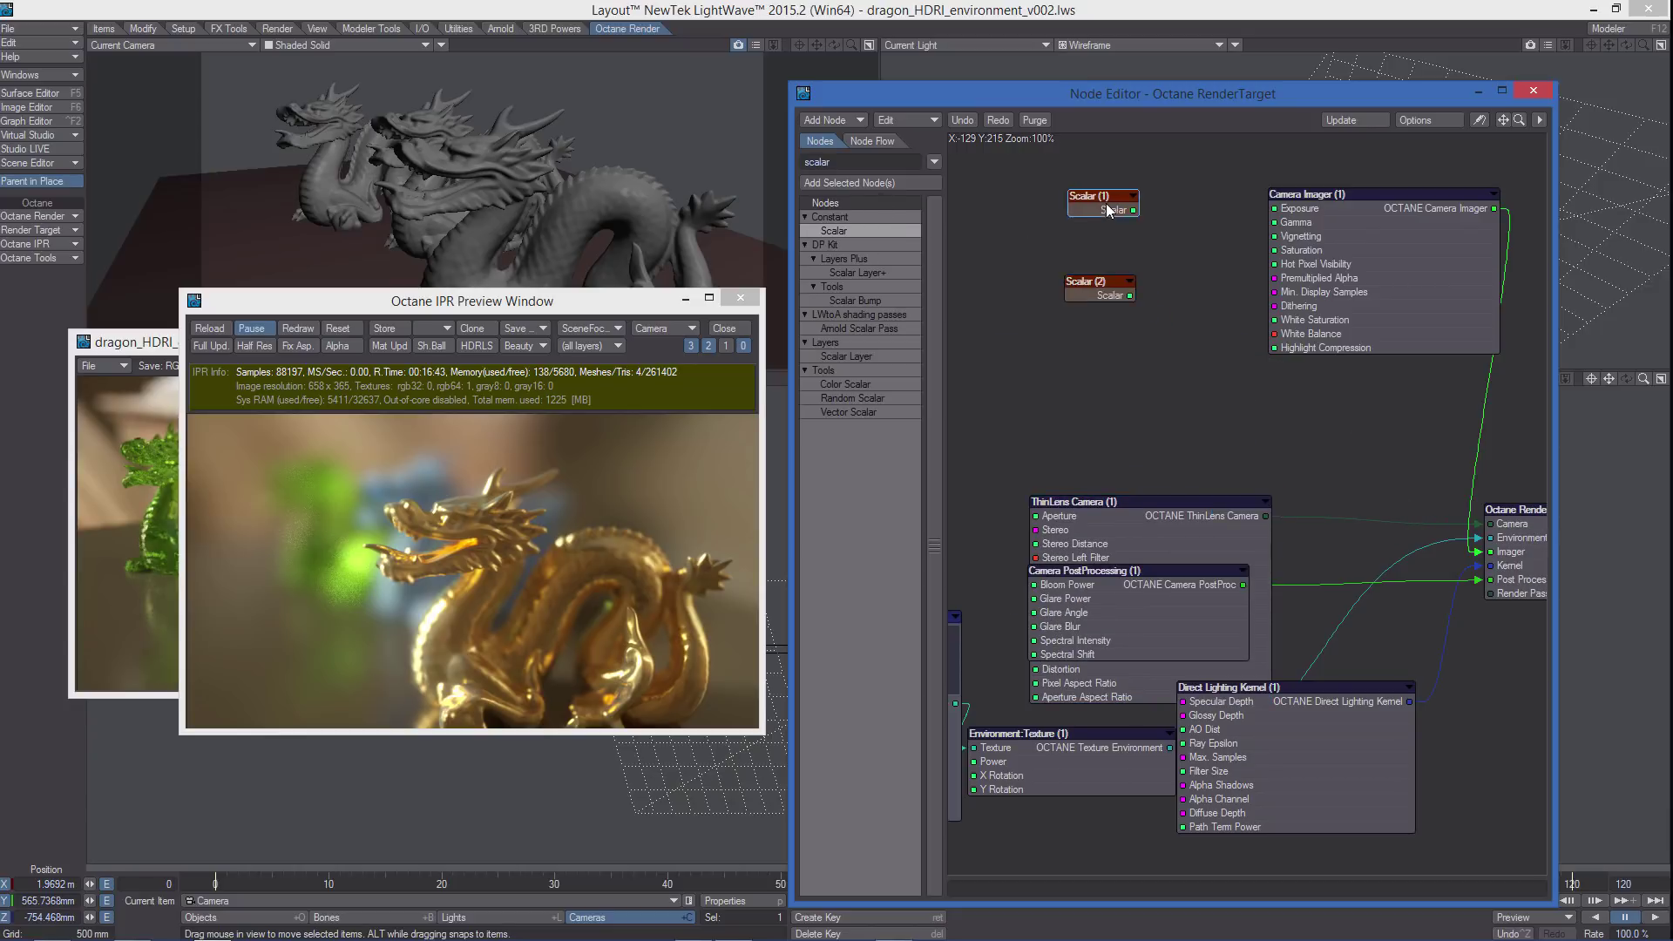
{"action": "double_click", "coordinate": [1107, 203]}
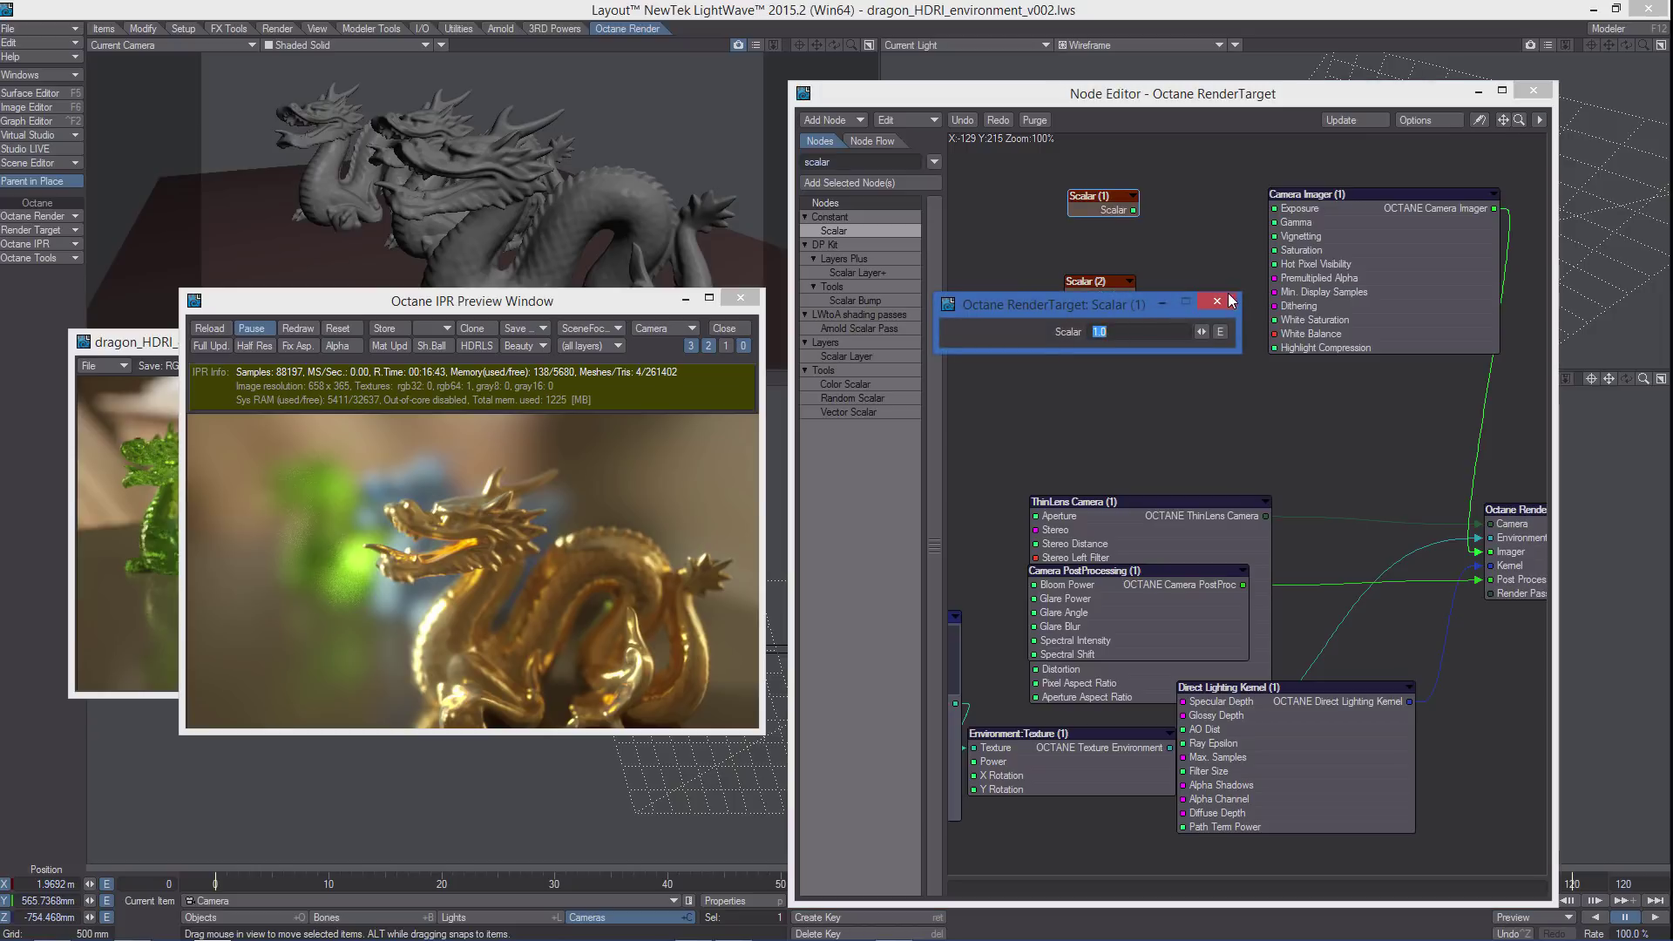
{"action": "left_click", "coordinate": [1226, 302]}
{"action": "left_click", "coordinate": [1104, 205]}
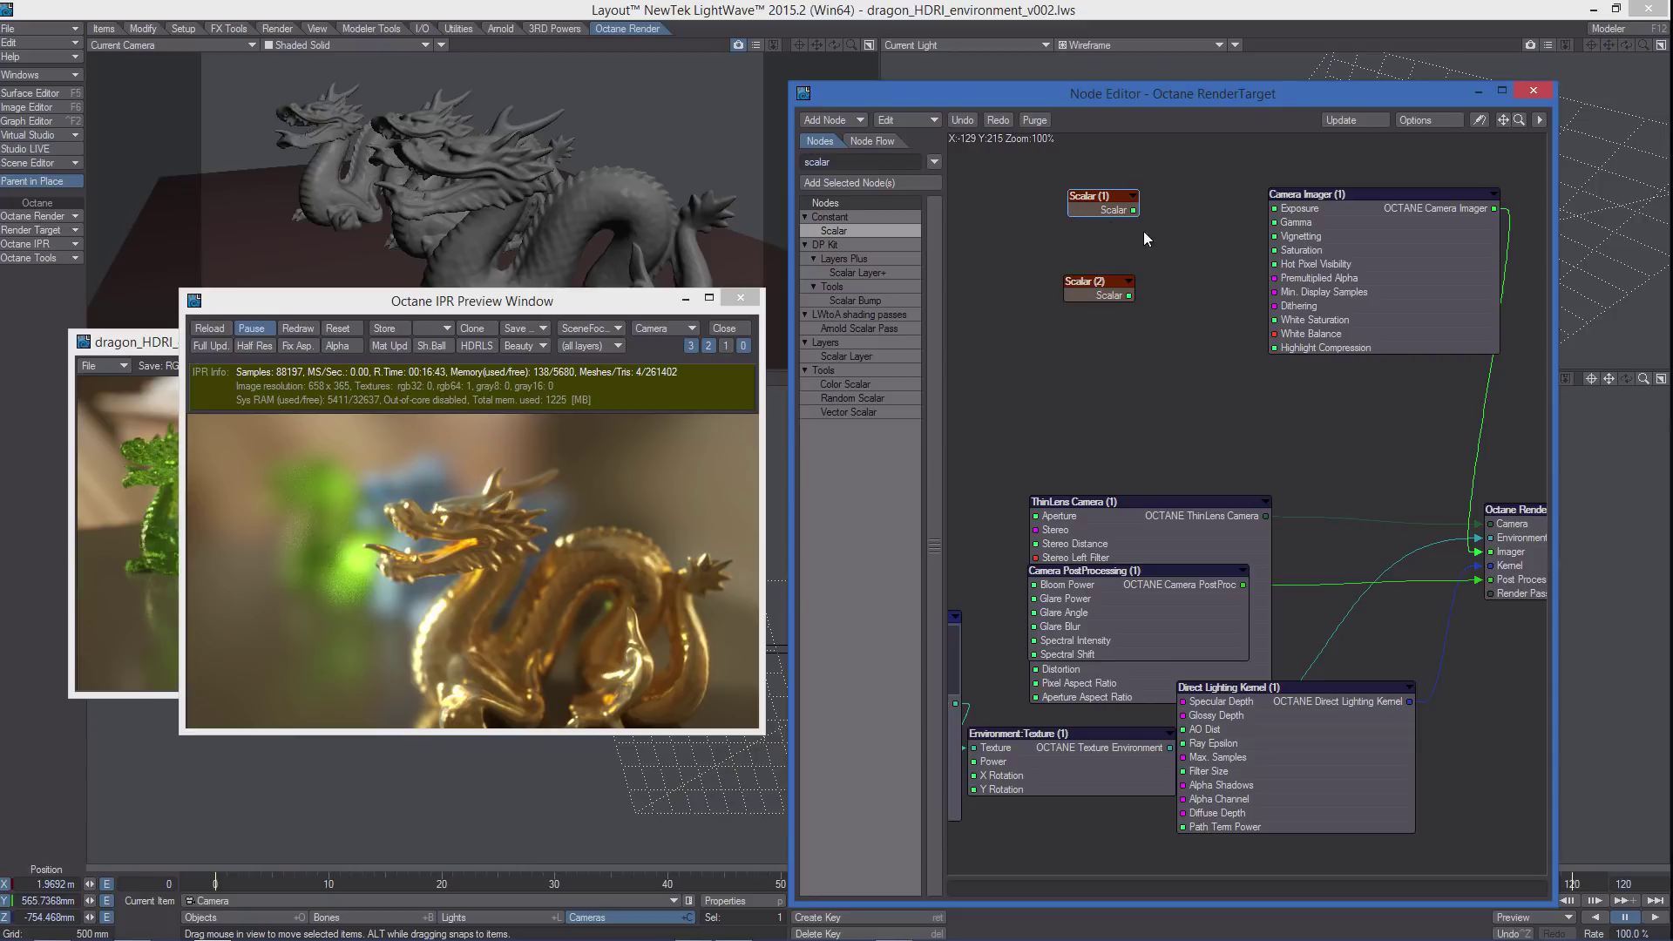
- Rename the first Scalar node to Aperture and rearrange nodes so ThinLens Camera is fully visible
{"action": "right_click", "coordinate": [1099, 208]}
{"action": "left_click", "coordinate": [1093, 262]}
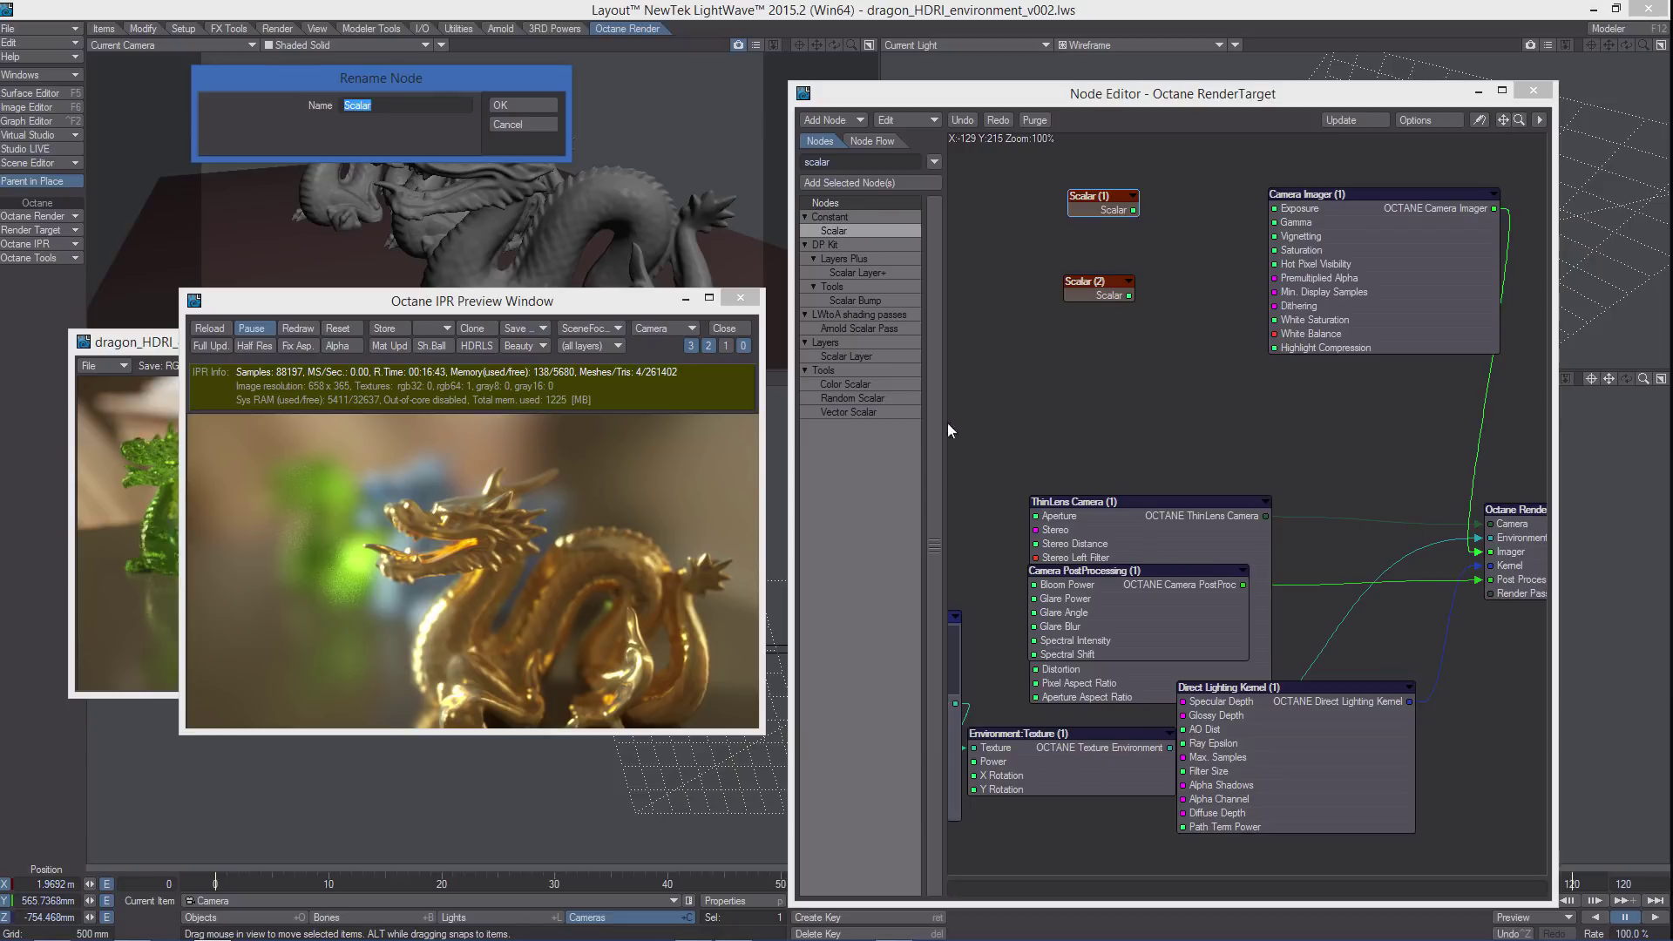
{"action": "type", "text": "Aperture"}
{"action": "left_click", "coordinate": [523, 103]}
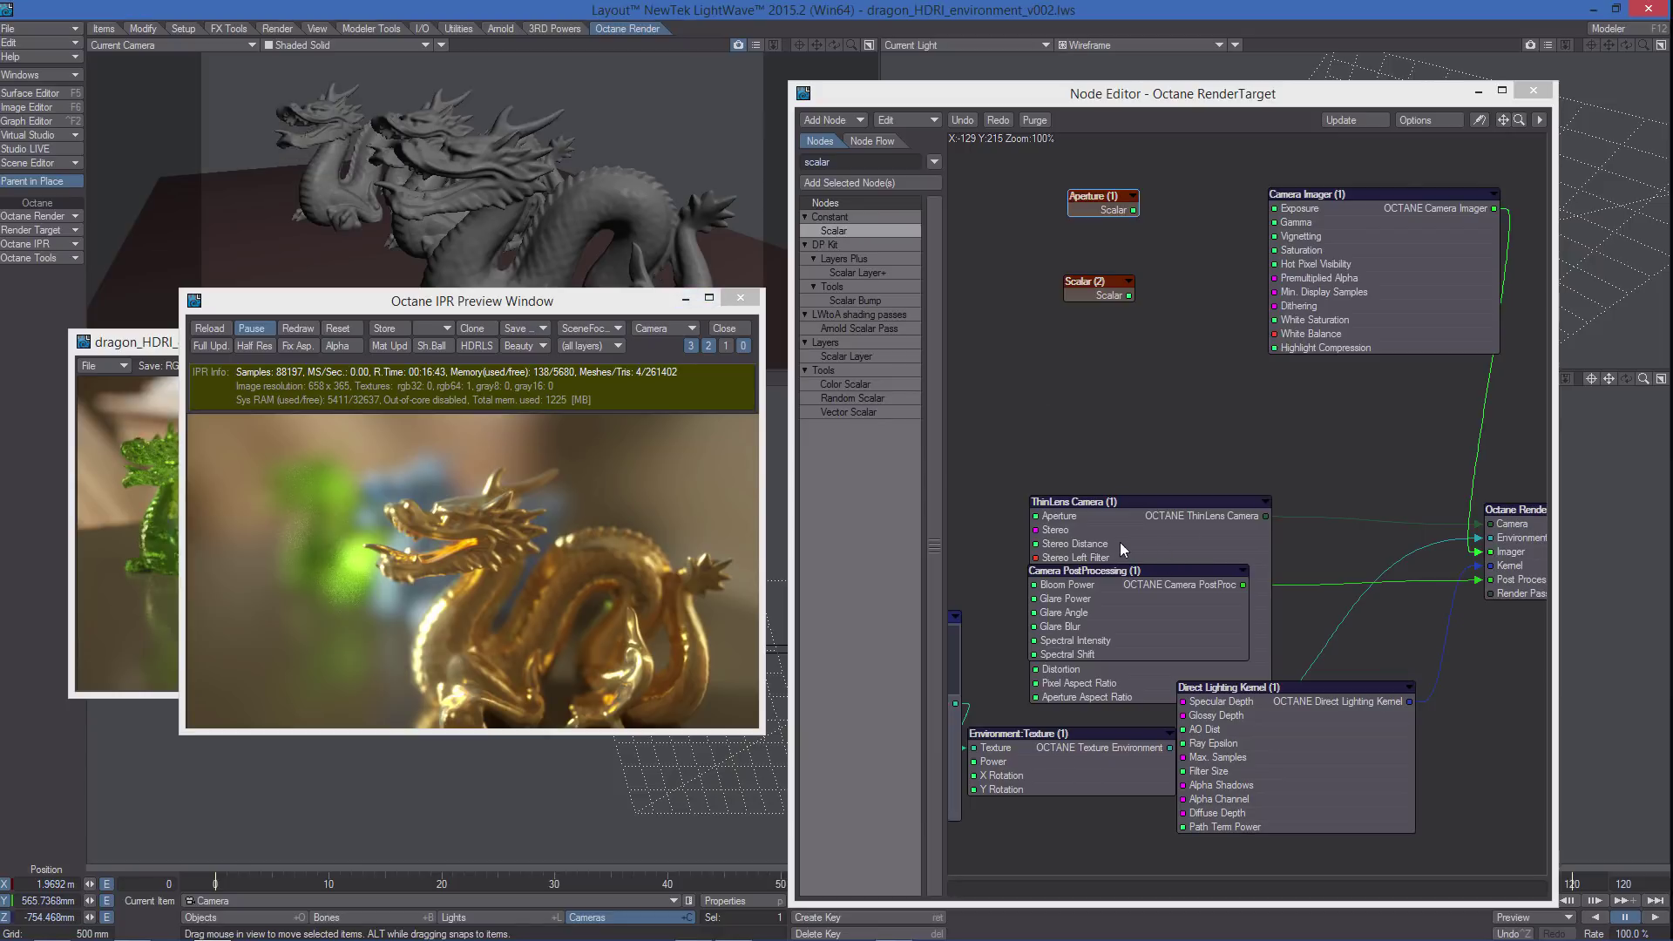
{"action": "left_click_drag", "start_coordinate": [1110, 572], "coordinate": [1370, 474]}
{"action": "left_click_drag", "start_coordinate": [1151, 501], "coordinate": [1202, 410]}
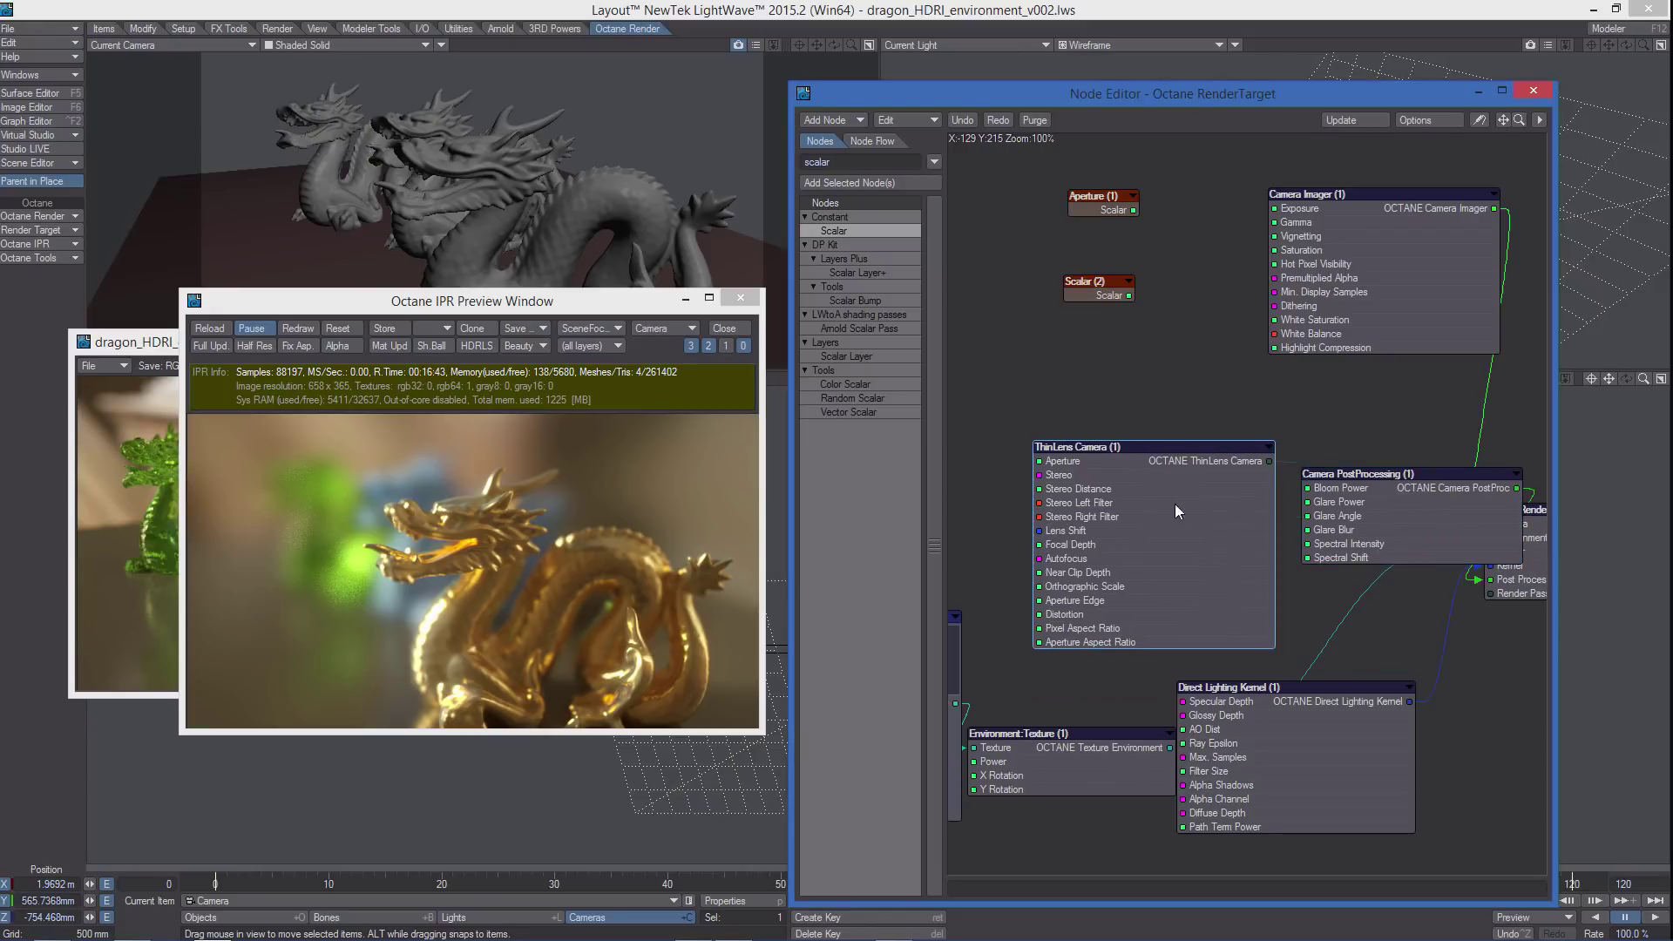
- Rename the second Scalar node to Focal Depth
{"action": "right_click", "coordinate": [1094, 286]}
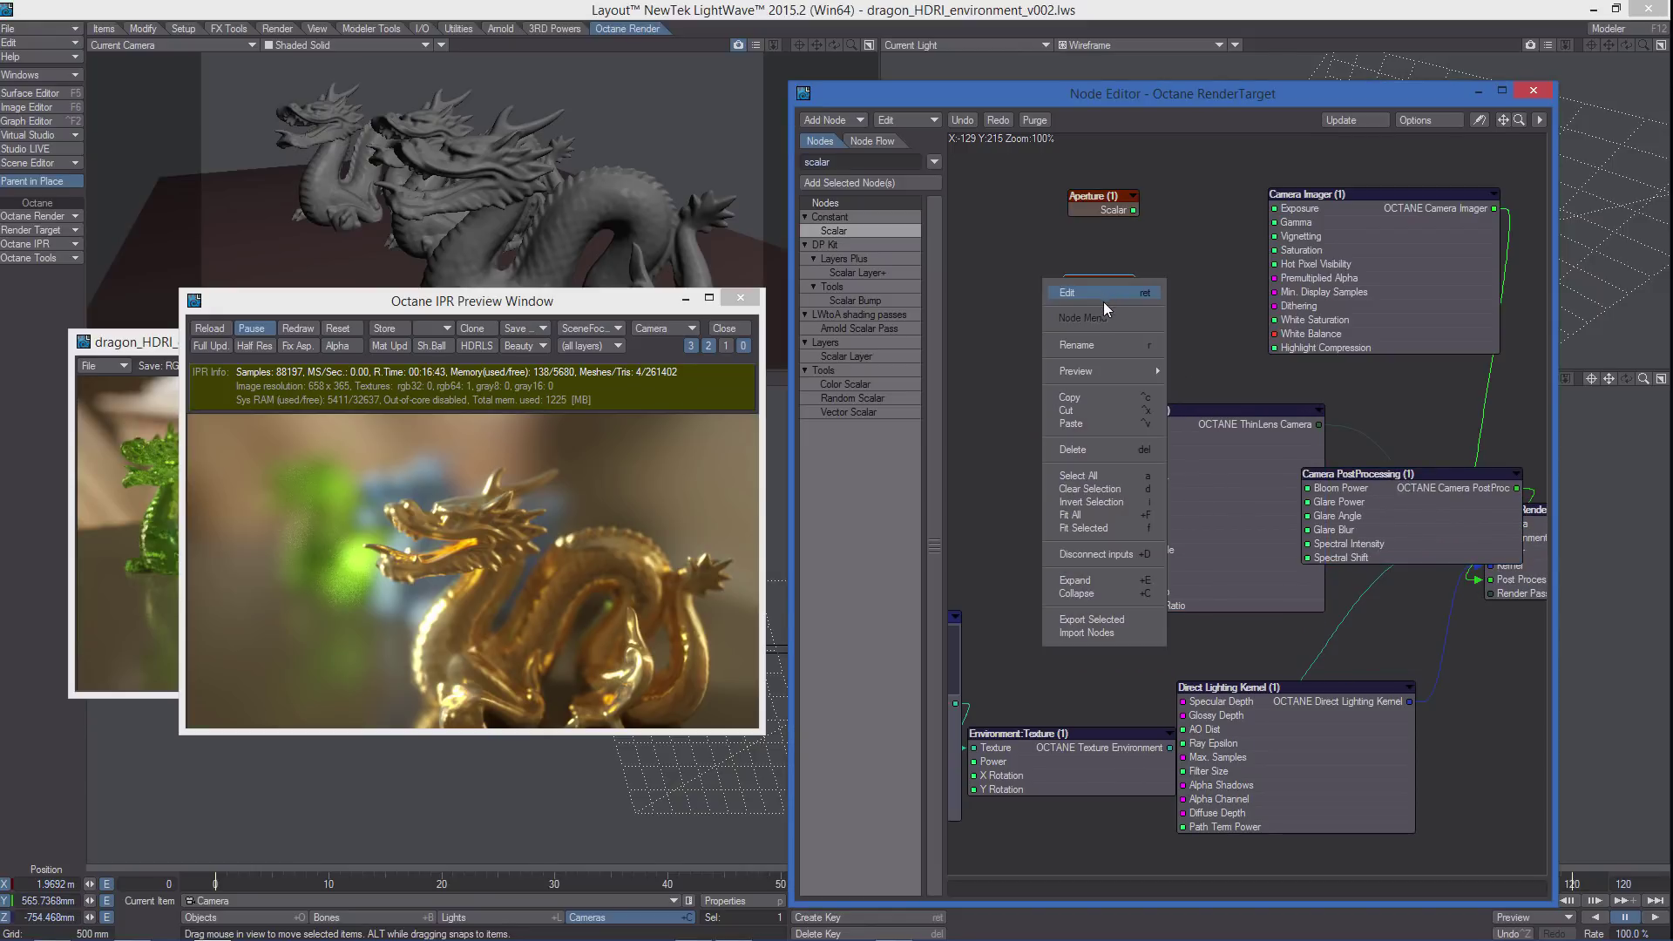
{"action": "left_click", "coordinate": [1077, 345]}
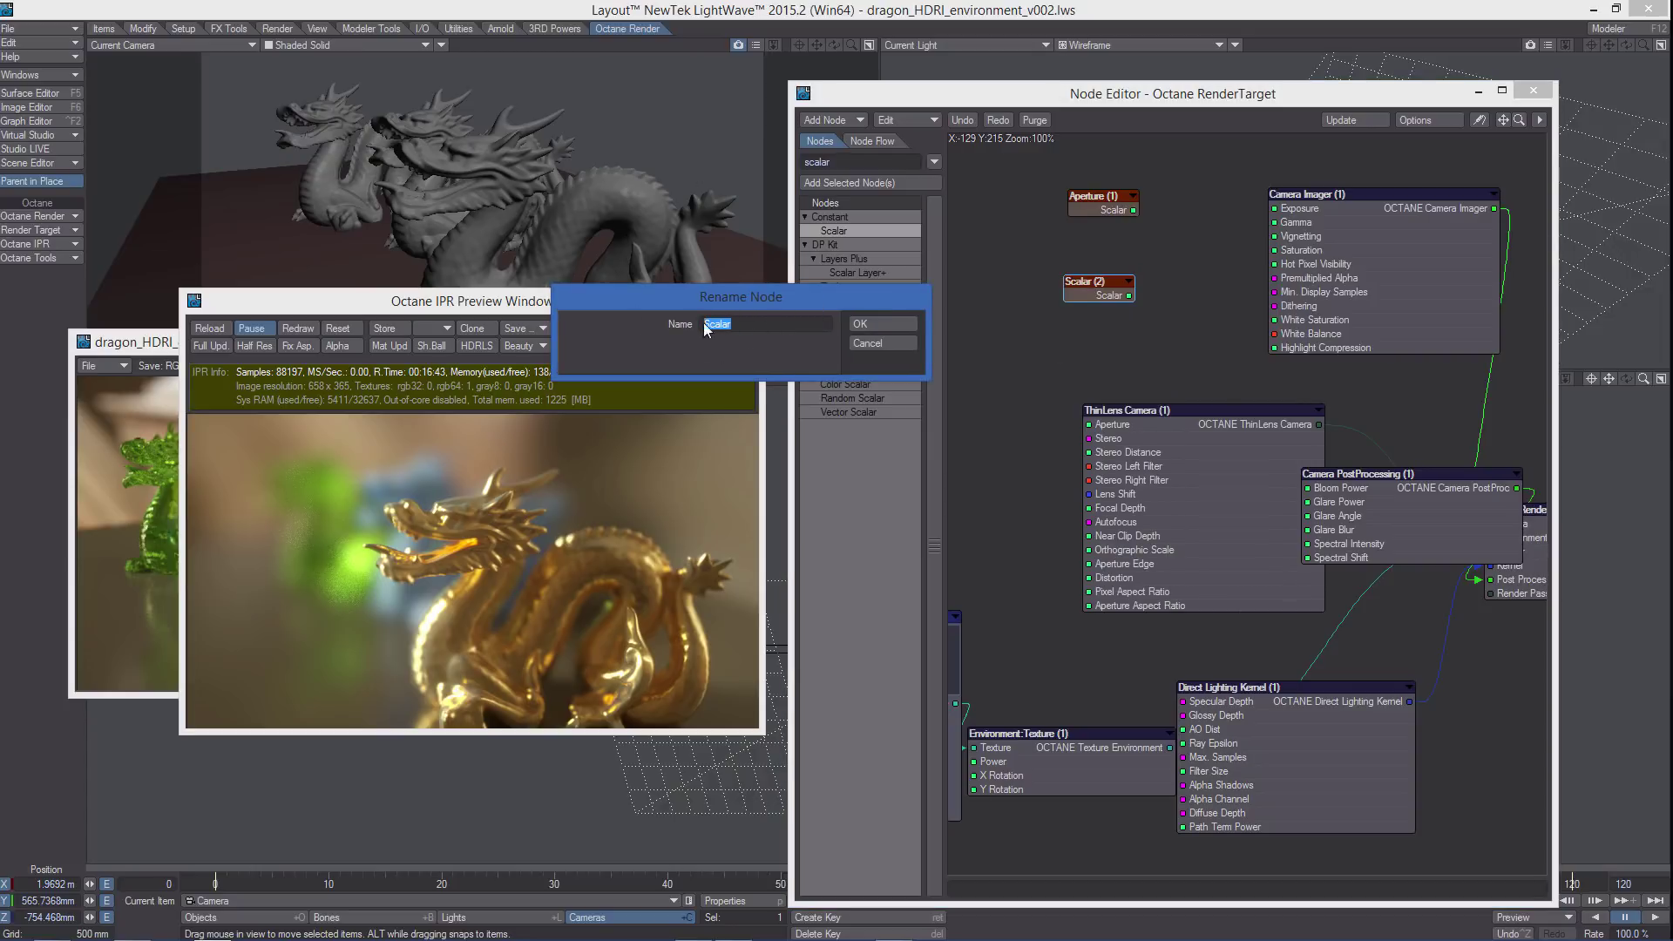
{"action": "type", "text": "F"}
{"action": "type", "text": "ocal Dept"}
{"action": "type", "text": "h"}
{"action": "key", "text": "Return"}
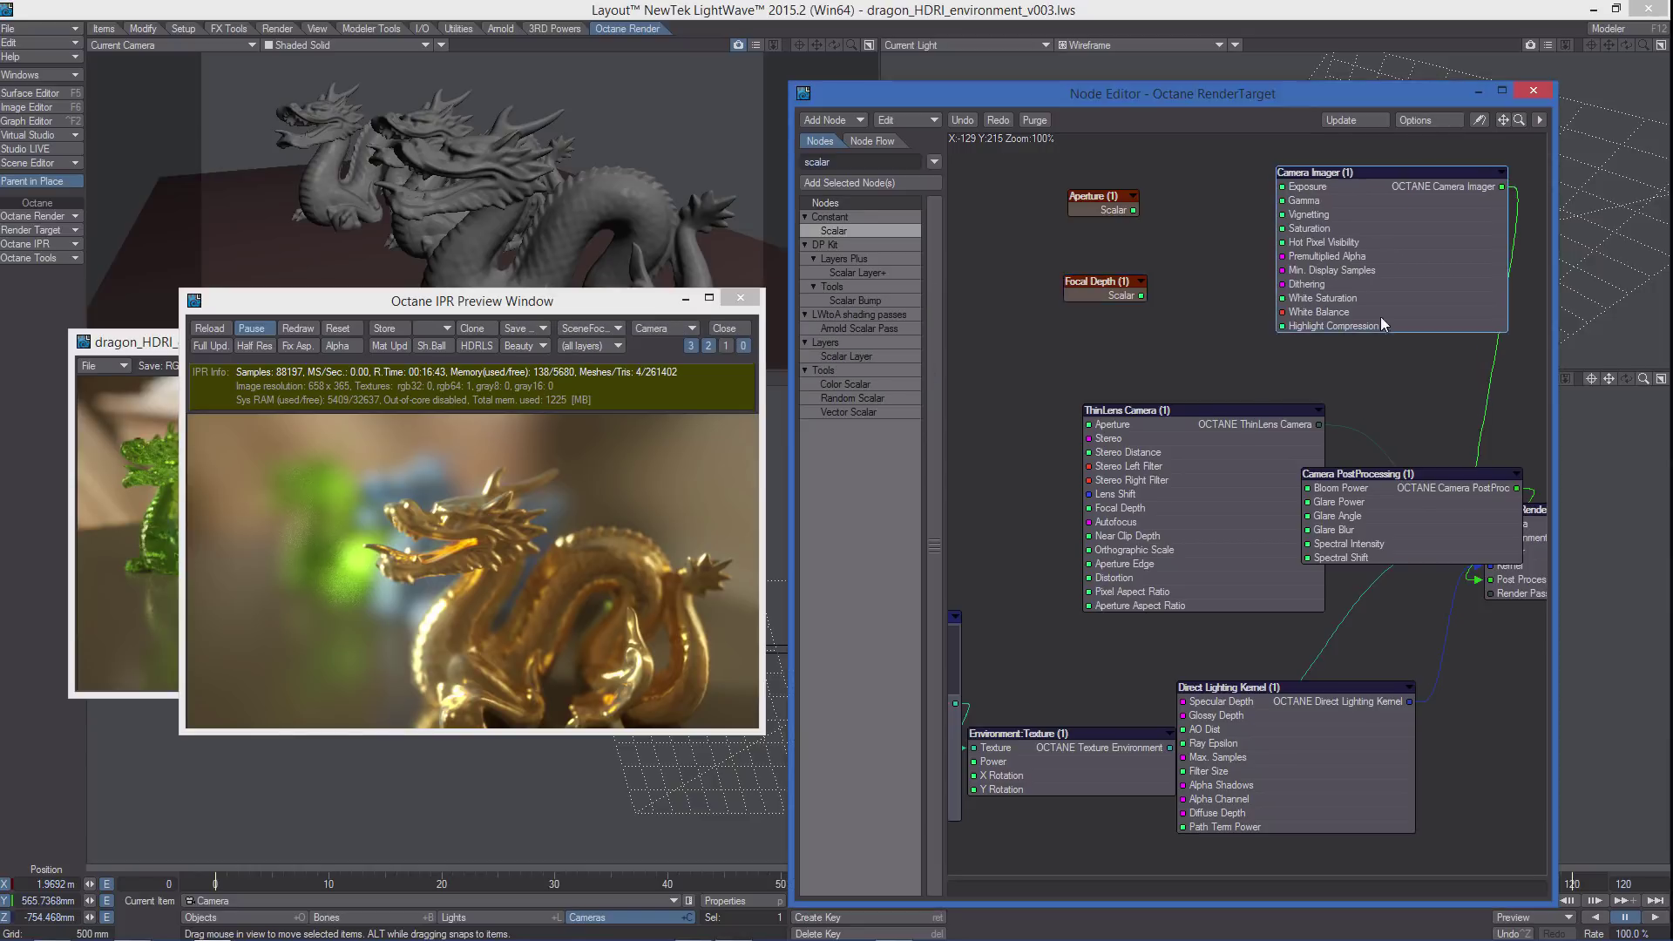
- Move the camera nodes higher and the Aperture and Focal Depth nodes to the left
{"action": "left_click_drag", "start_coordinate": [1380, 317], "coordinate": [1389, 294]}
{"action": "left_click_drag", "start_coordinate": [1447, 454], "coordinate": [1471, 400]}
{"action": "left_click_drag", "start_coordinate": [1205, 493], "coordinate": [1212, 443]}
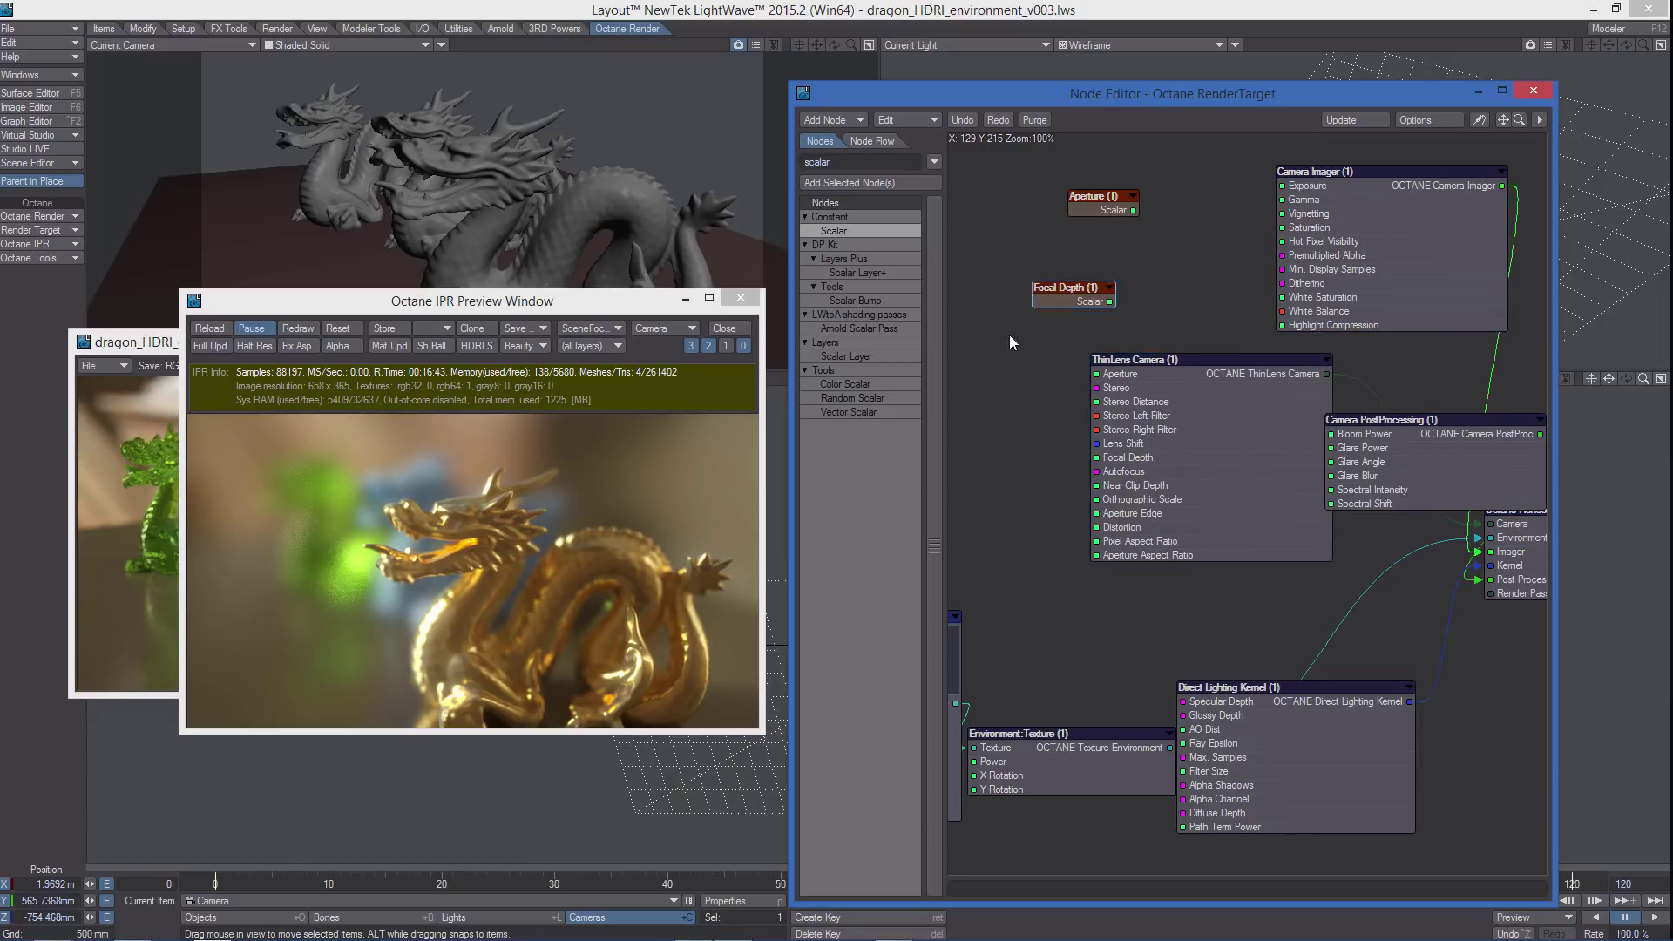
{"action": "left_click_drag", "start_coordinate": [1105, 286], "coordinate": [1006, 333]}
{"action": "left_click_drag", "start_coordinate": [1119, 212], "coordinate": [1004, 250]}
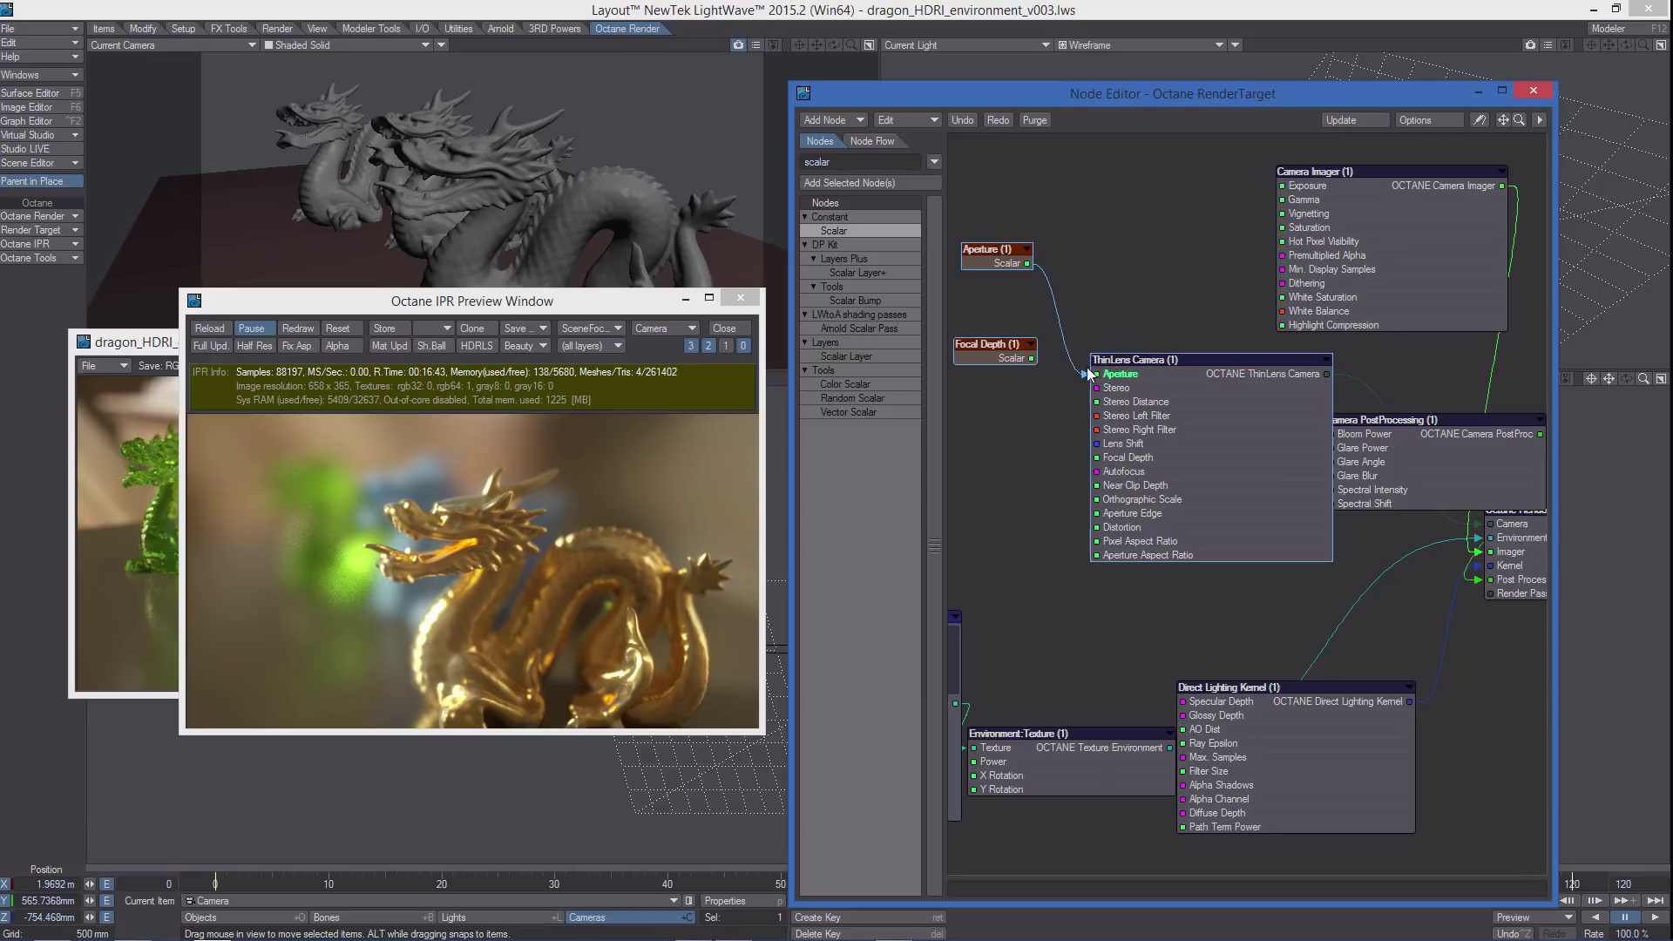
- Wire Aperture into the ThinLens Camera's Aperture input and bring up the Focal Depth node's value panel
{"action": "mouse_move", "coordinate": [1027, 263]}
{"action": "left_mouse_down"}
{"action": "mouse_move", "coordinate": [1096, 374]}
{"action": "mouse_move", "coordinate": [1099, 461]}
{"action": "left_mouse_up"}
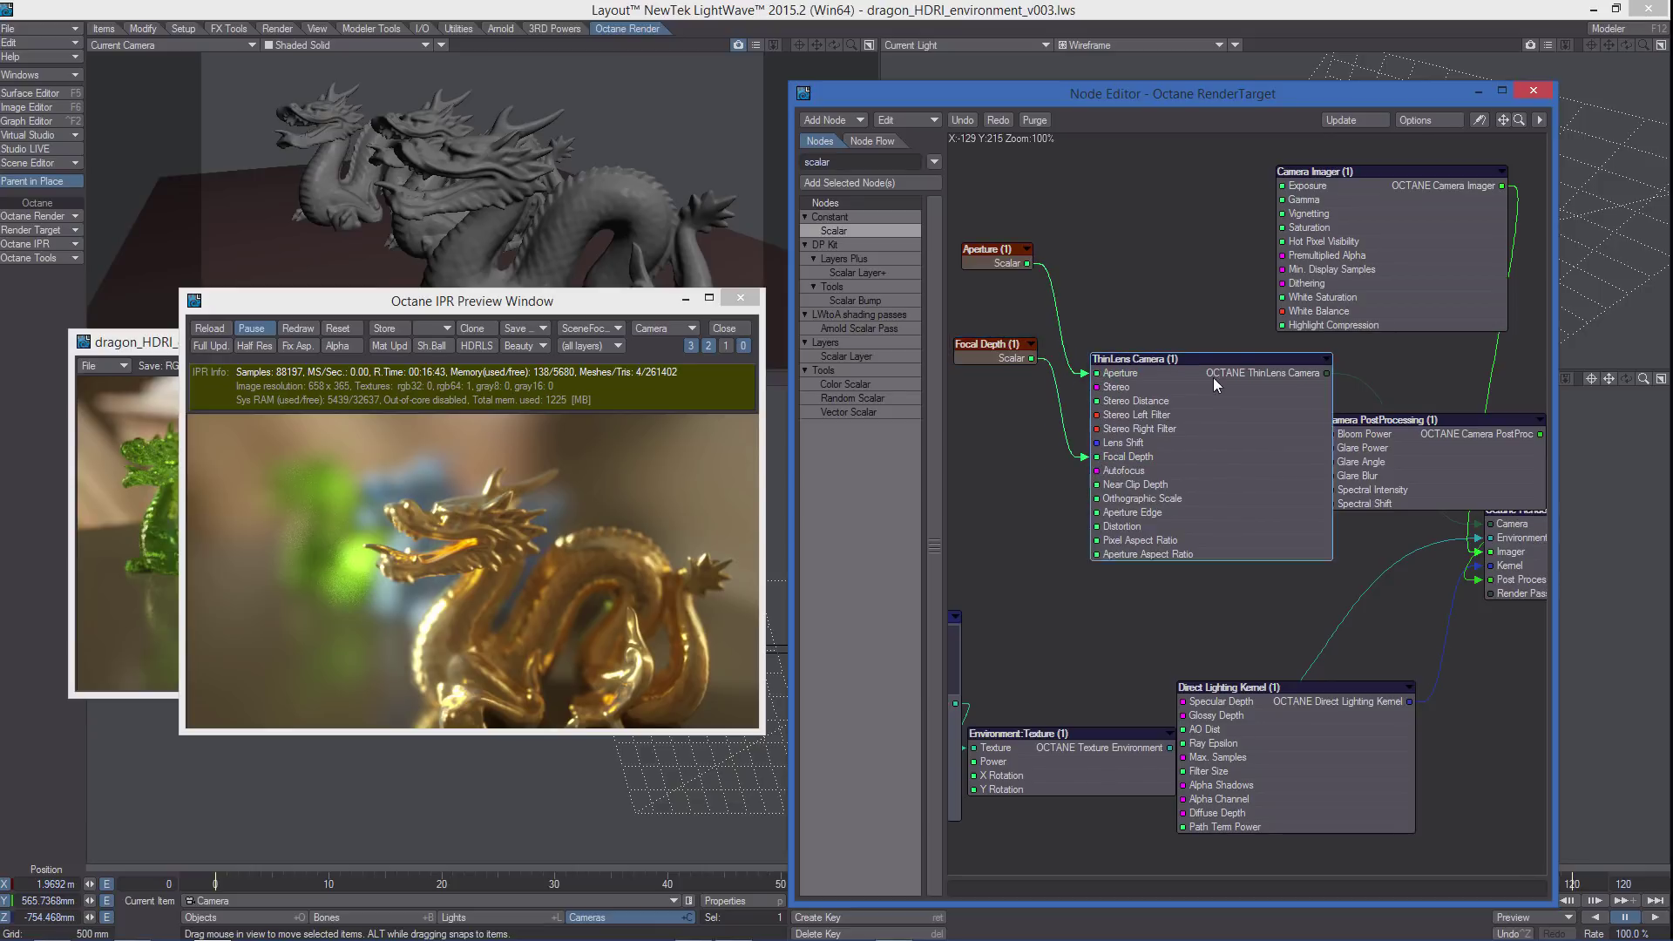
{"action": "left_click_drag", "start_coordinate": [1177, 368], "coordinate": [1213, 386]}
{"action": "left_click_drag", "start_coordinate": [995, 367], "coordinate": [1012, 426]}
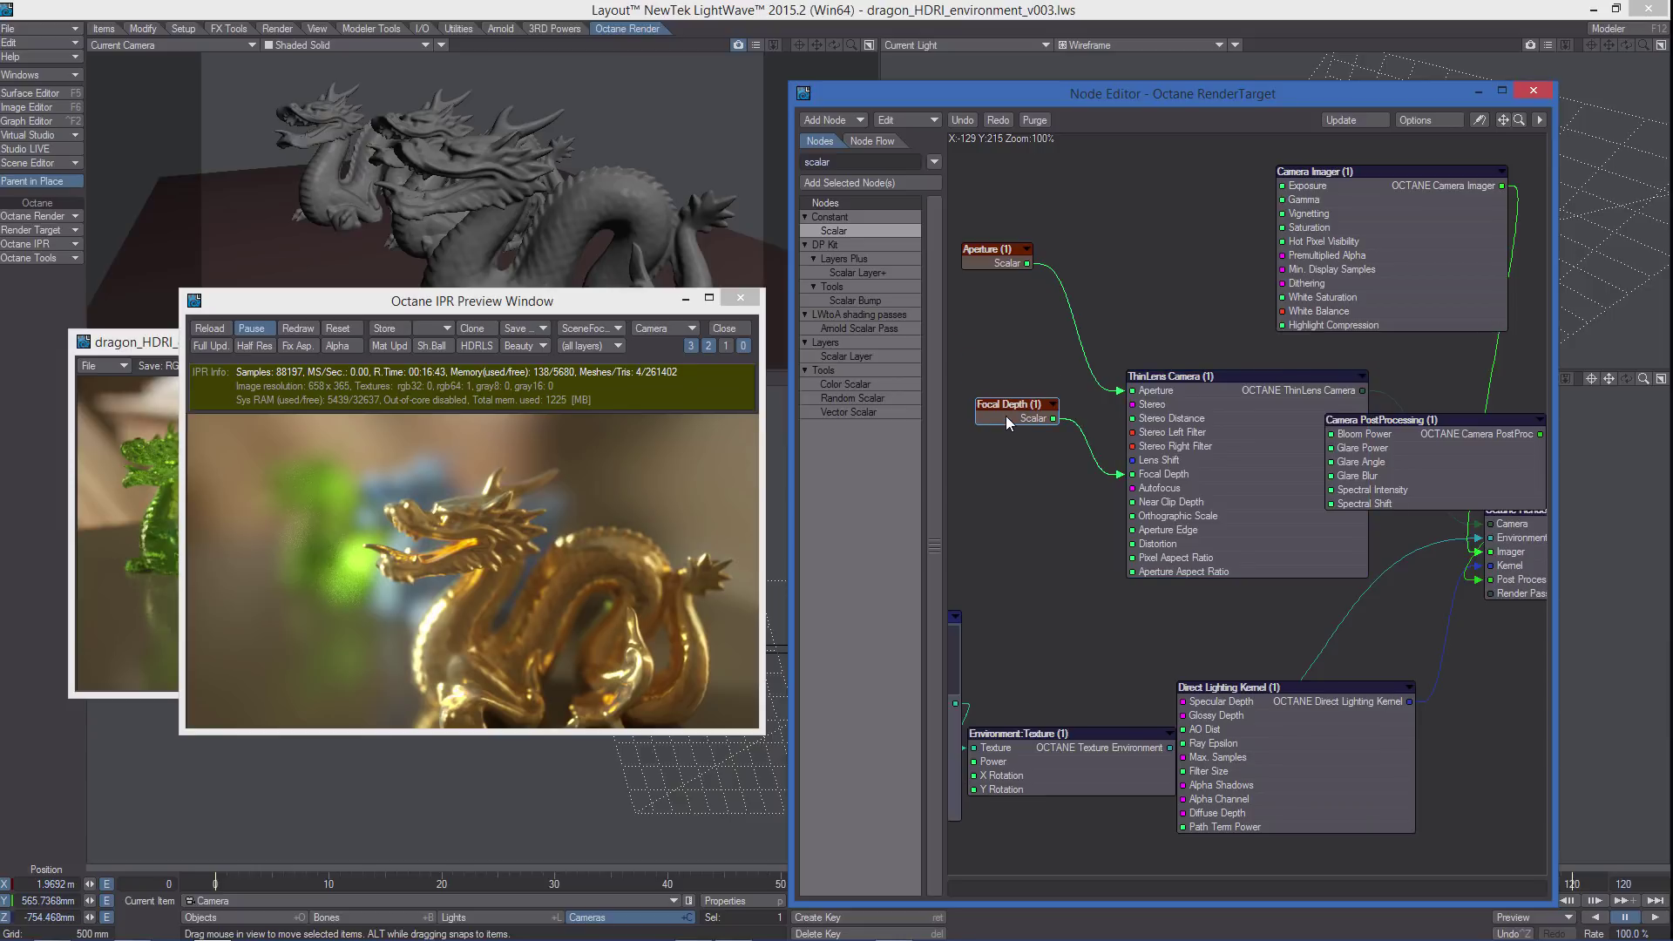
{"action": "double_click", "coordinate": [1005, 416]}
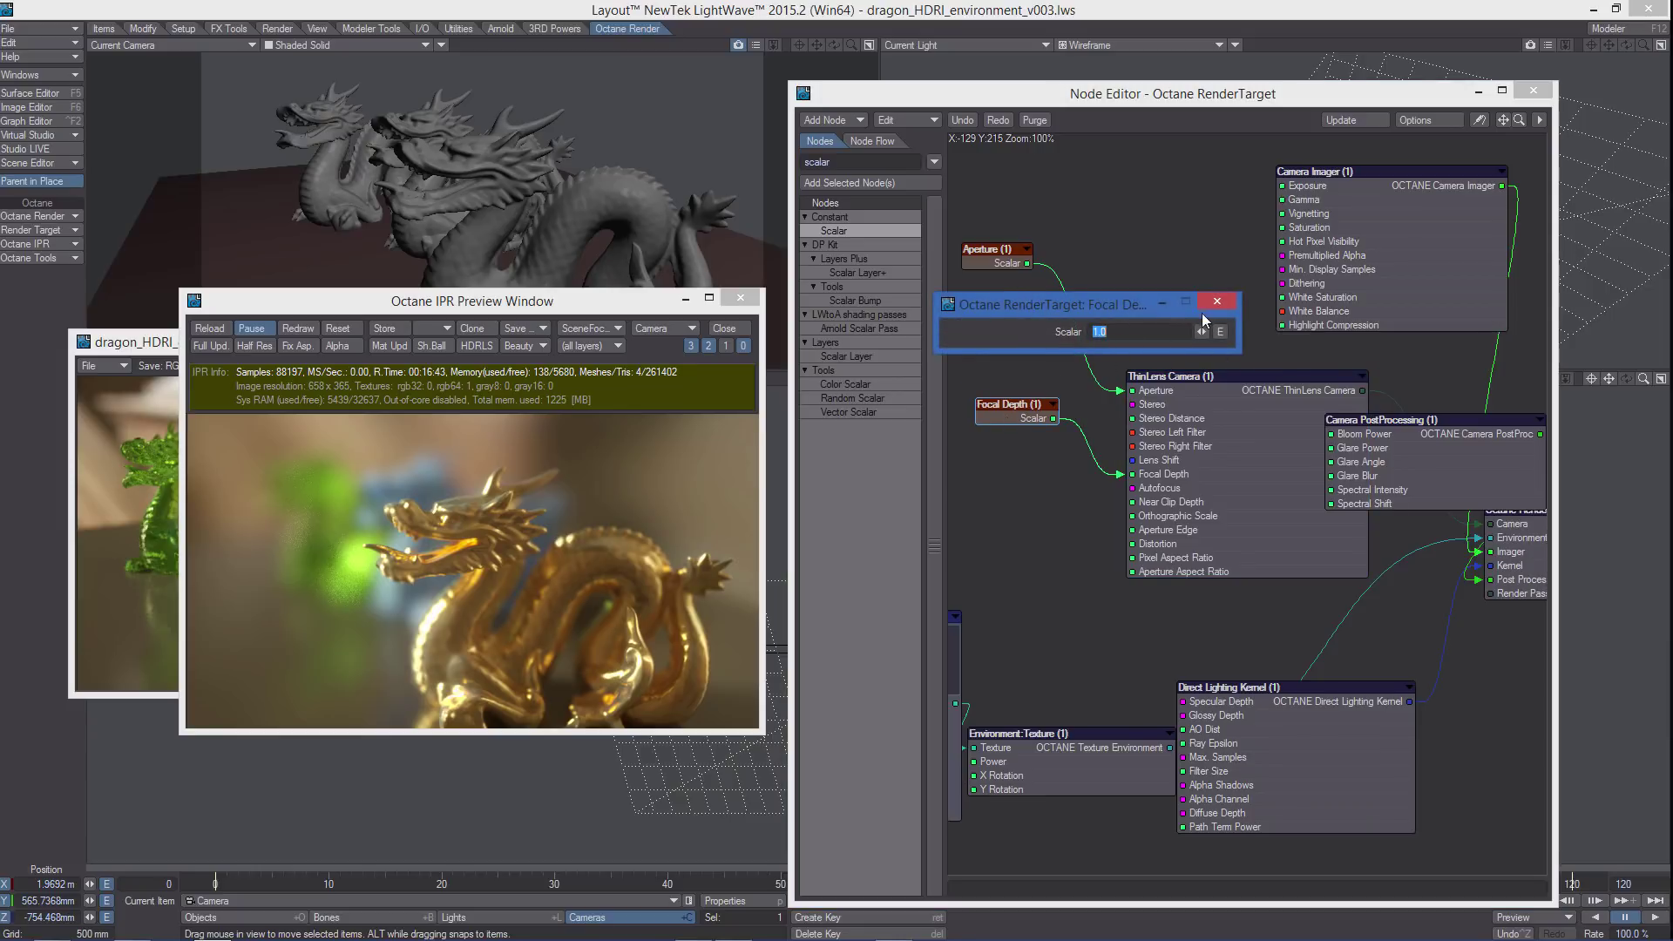
- Peek at the Focal Depth value's Graph Editor curve, then close the editor and the Focal Depth panel
{"action": "left_click", "coordinate": [1219, 330]}
{"action": "left_click_drag", "start_coordinate": [1103, 156], "coordinate": [636, 156]}
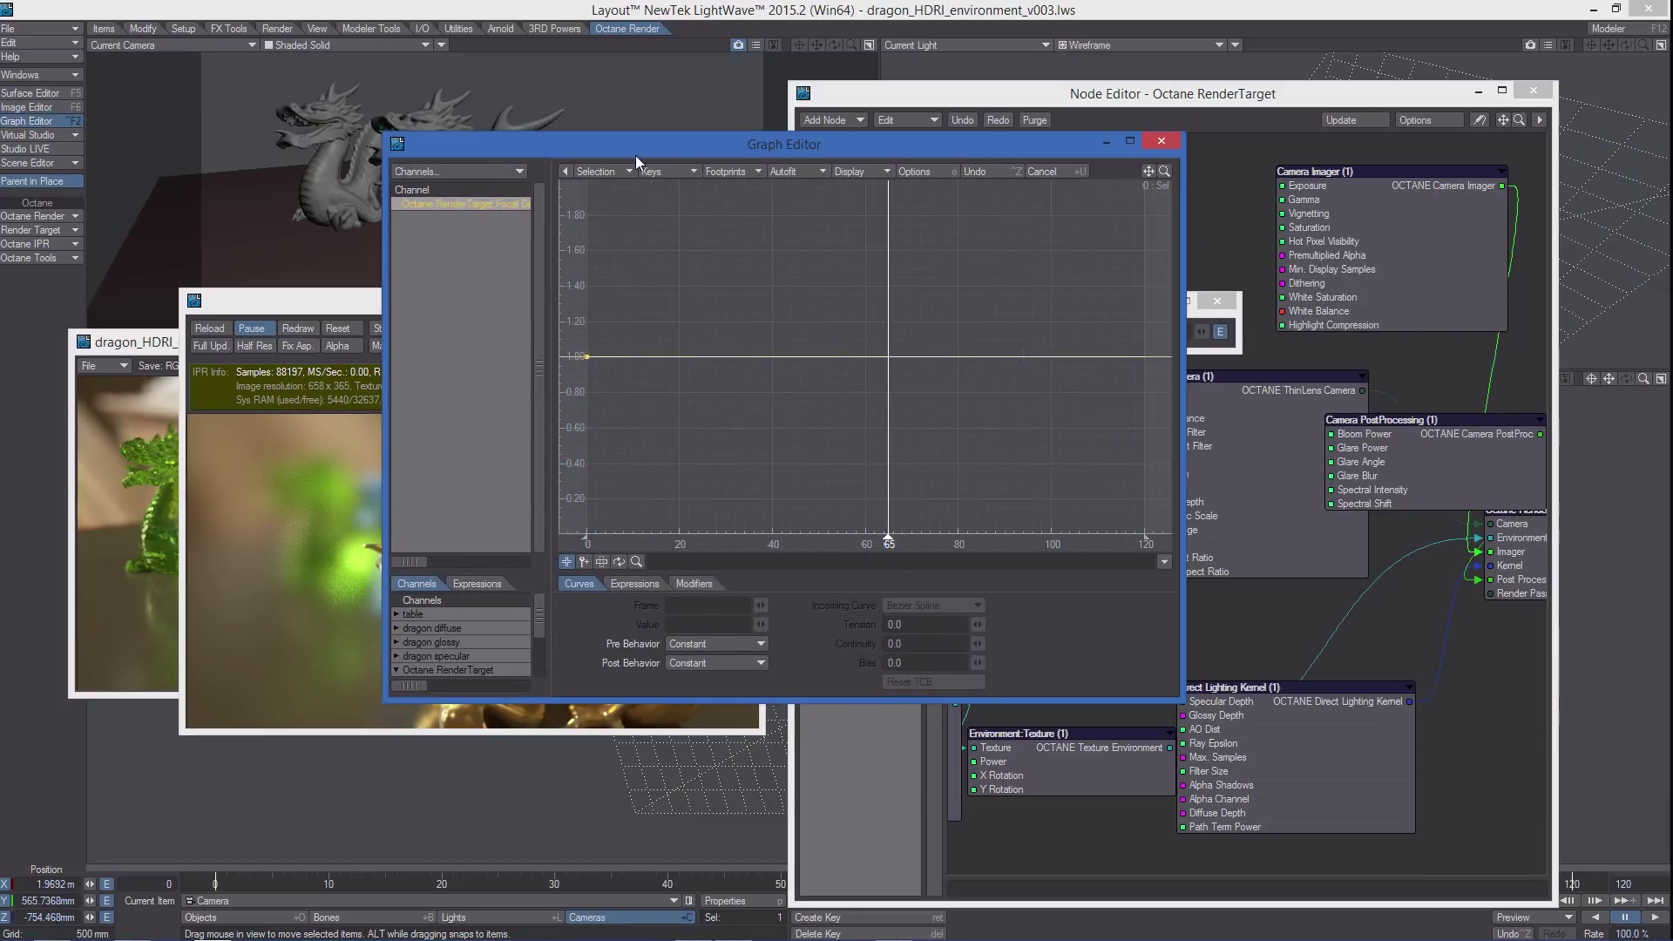
{"action": "left_click", "coordinate": [1161, 141]}
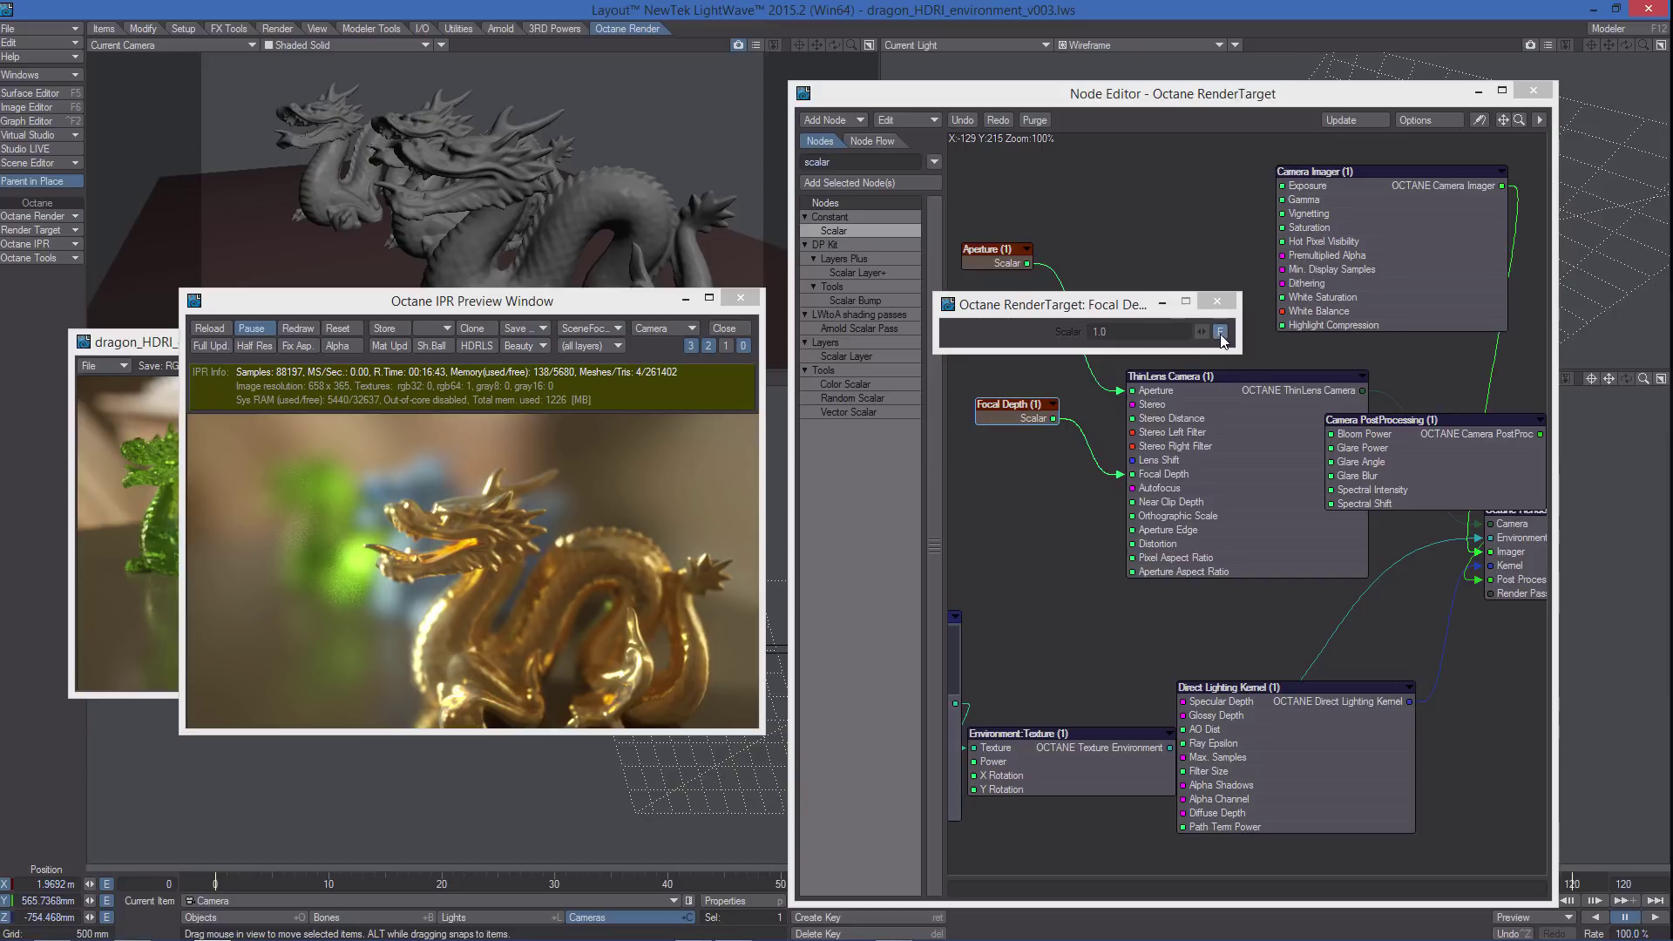
{"action": "left_click", "coordinate": [1213, 339]}
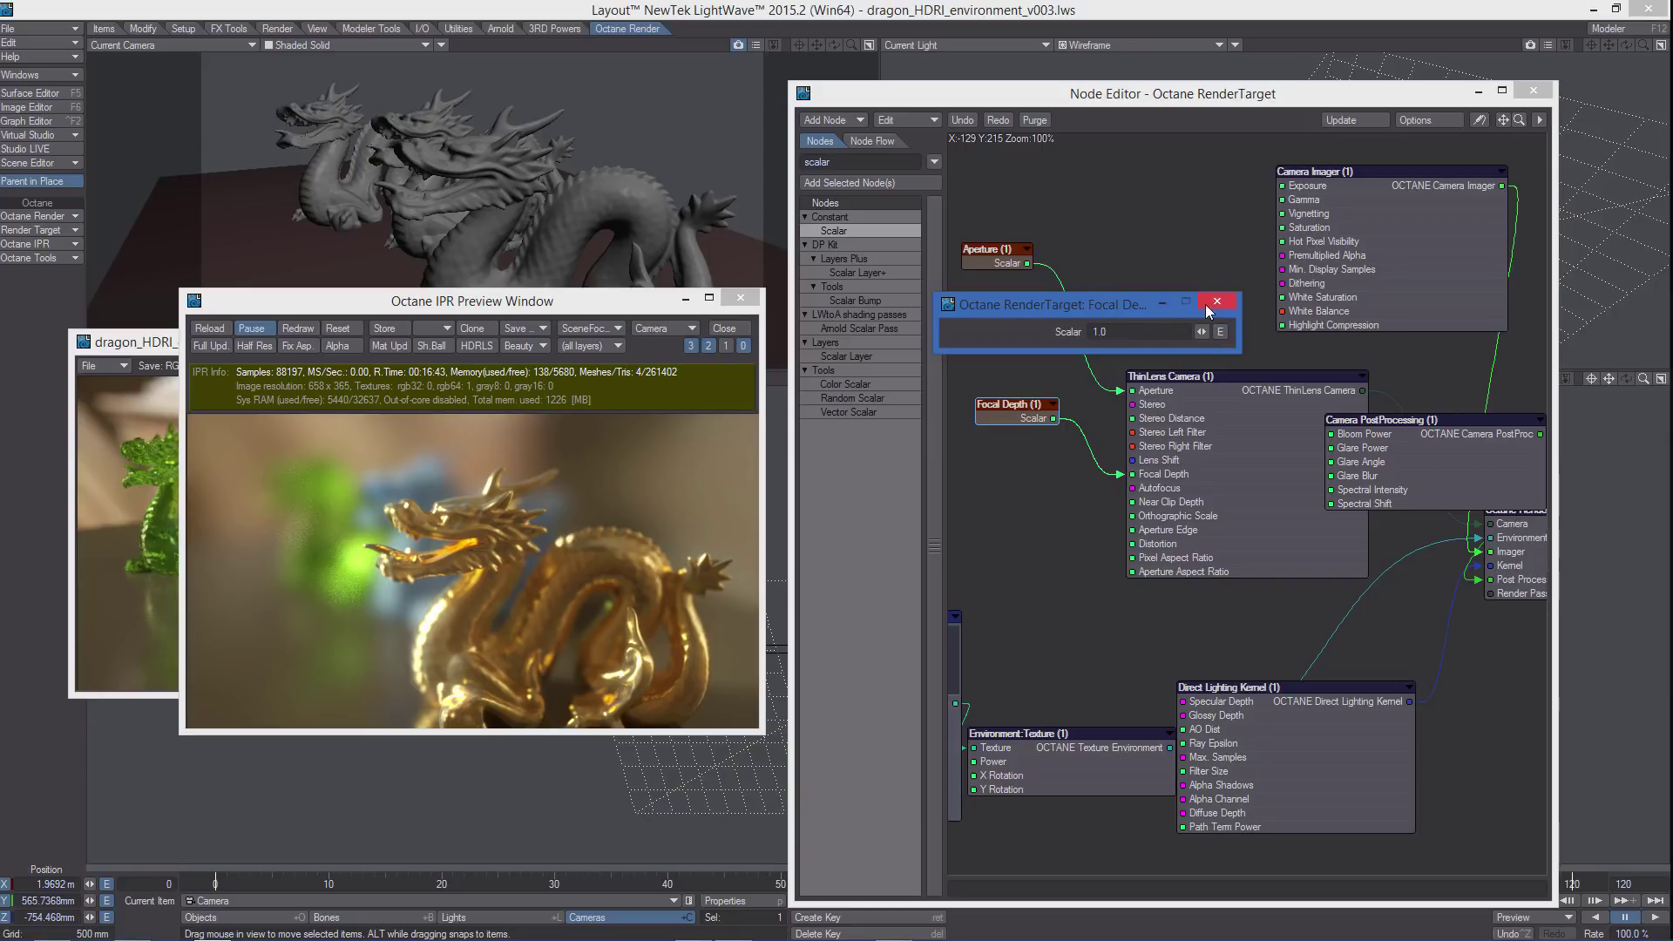
{"action": "left_click", "coordinate": [1217, 301]}
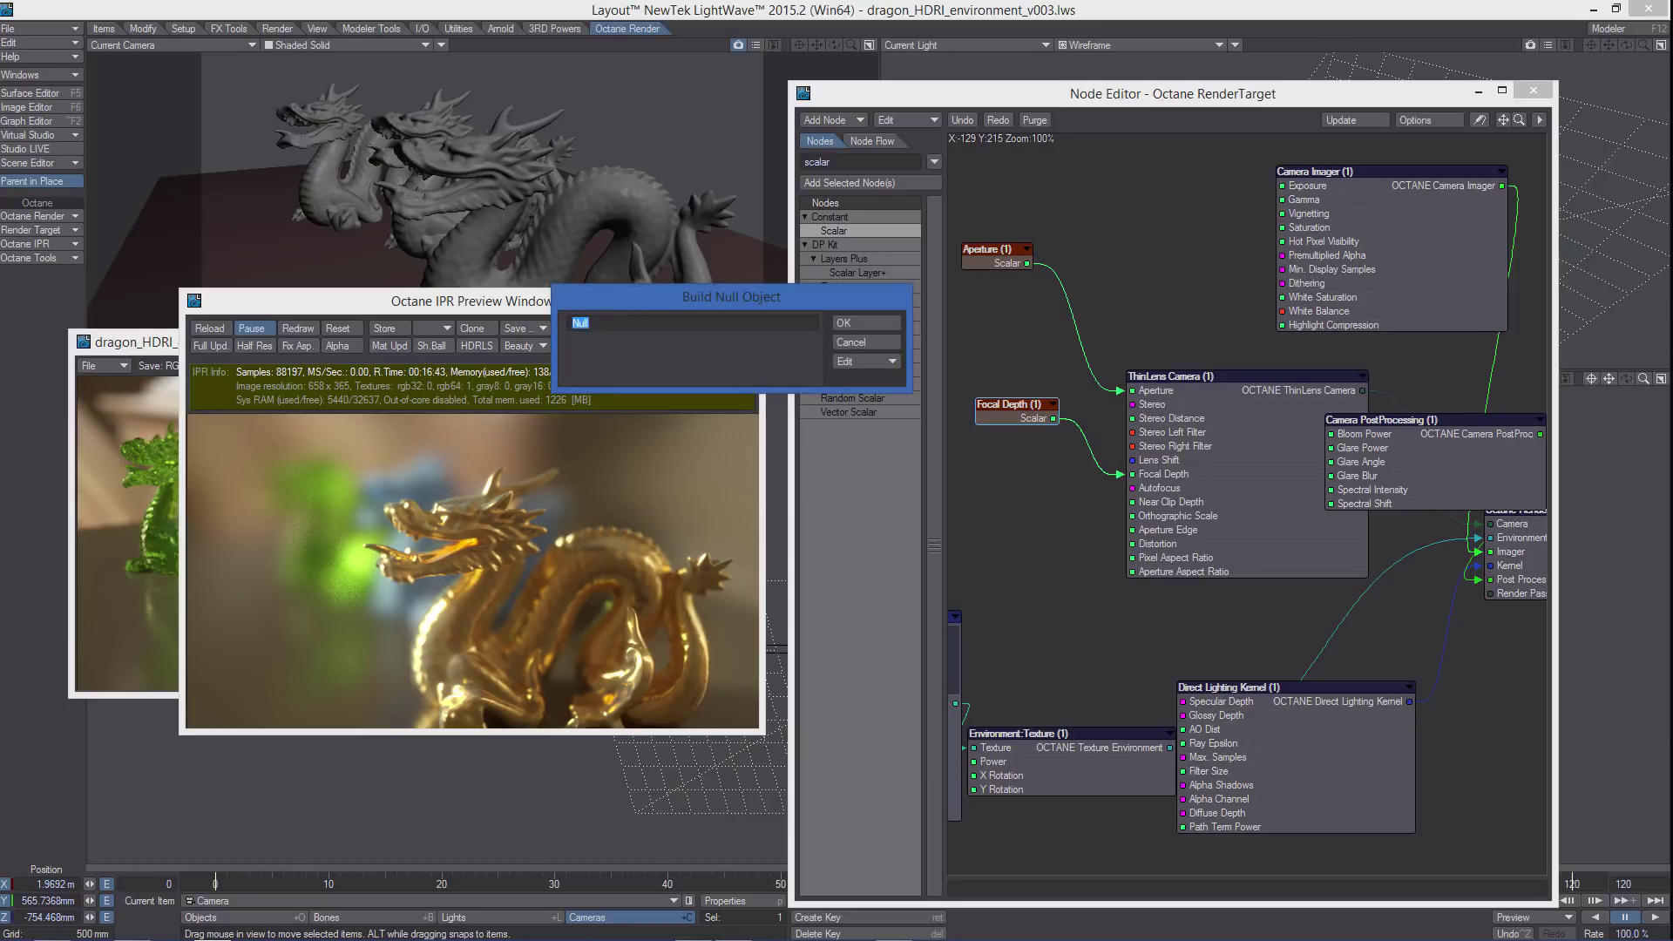
{"action": "type", "text": "Camera_"}
{"action": "type", "text": "Sliders"}
- Create the null object named Camera_Sliders
{"action": "key", "text": "Return"}
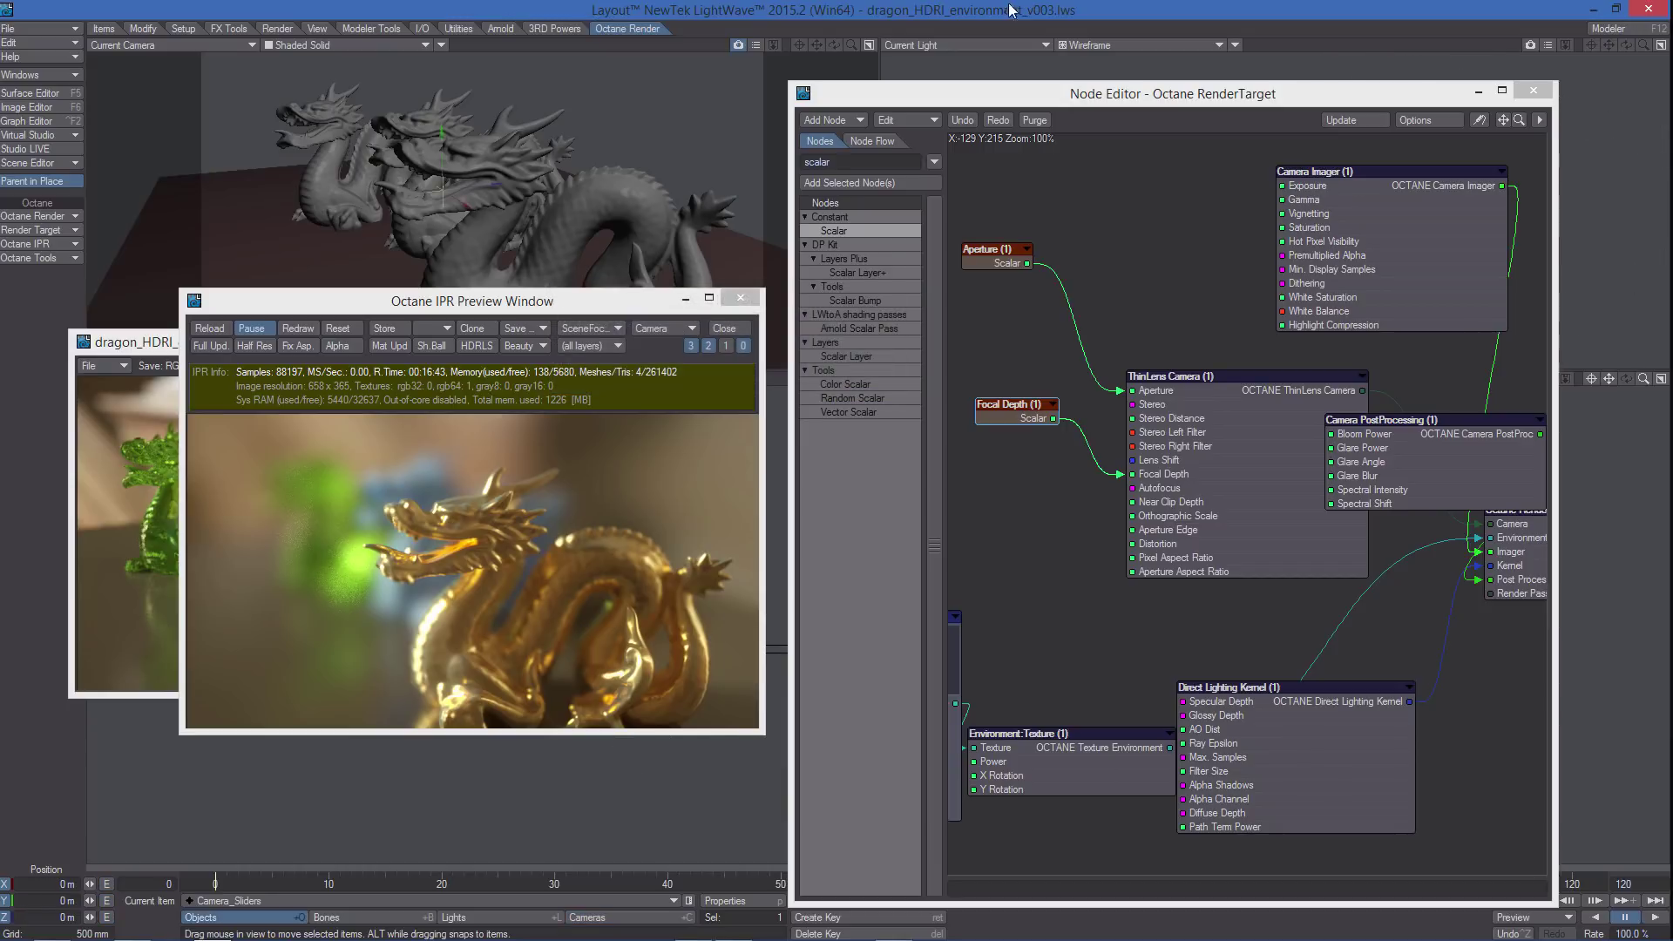
- Add a Sliders custom object to Camera_Sliders in Object Properties and inspect its channel setup dialog
{"action": "key", "text": "p"}
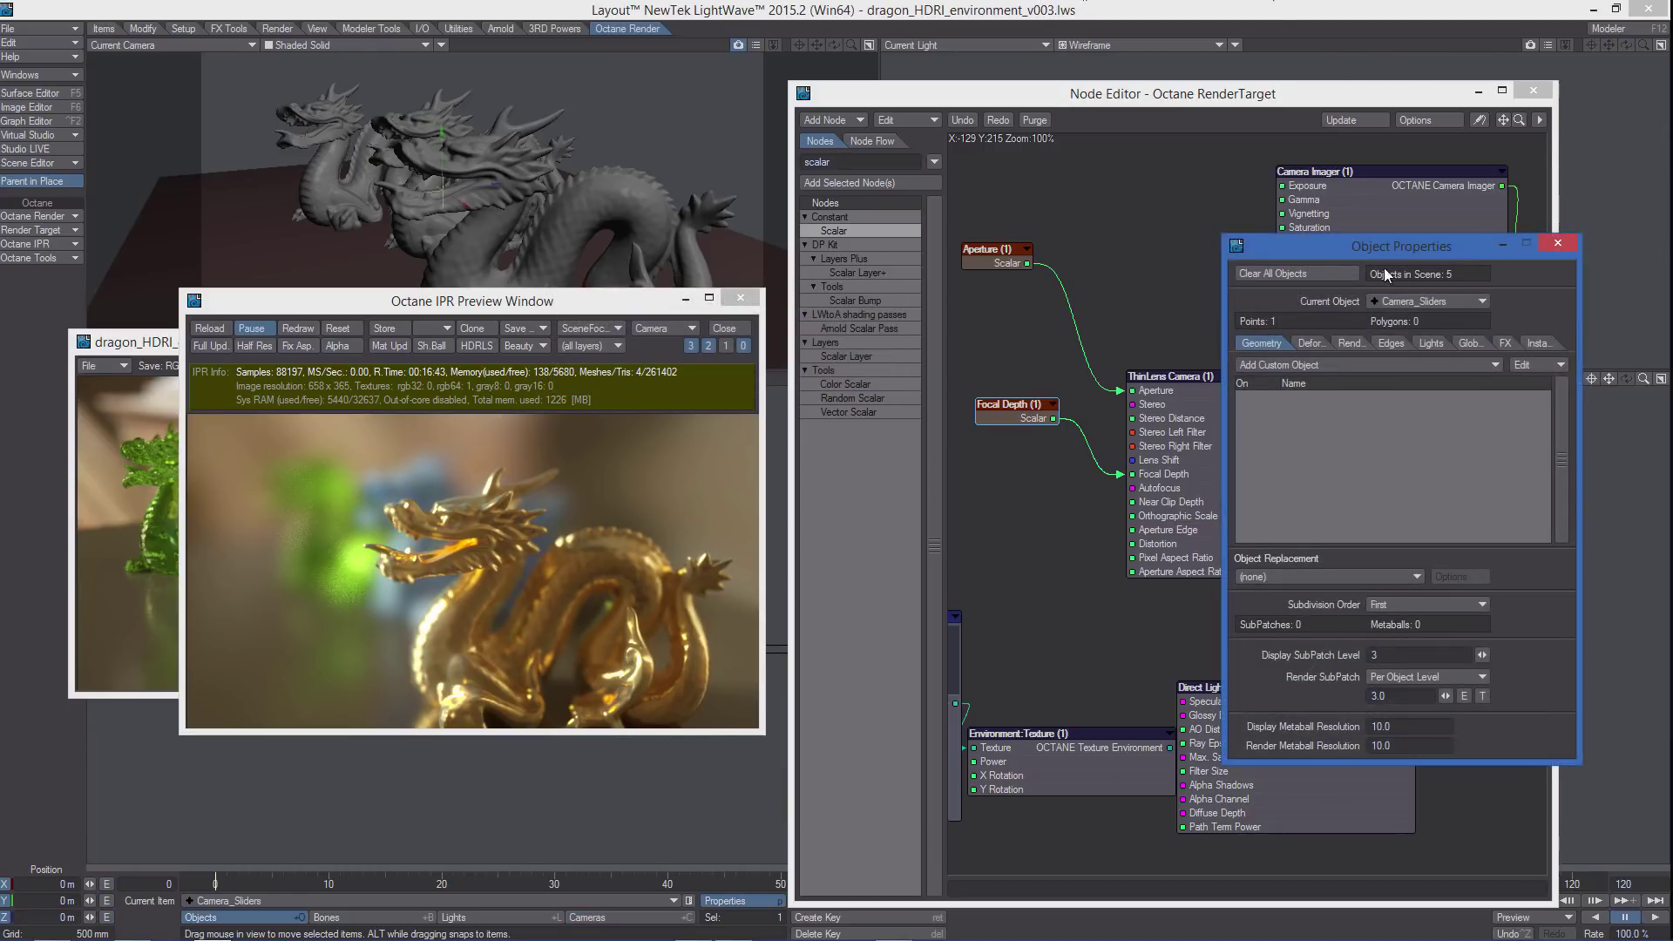
{"action": "key", "text": "p"}
{"action": "key", "text": "p"}
{"action": "left_click", "coordinate": [537, 381]}
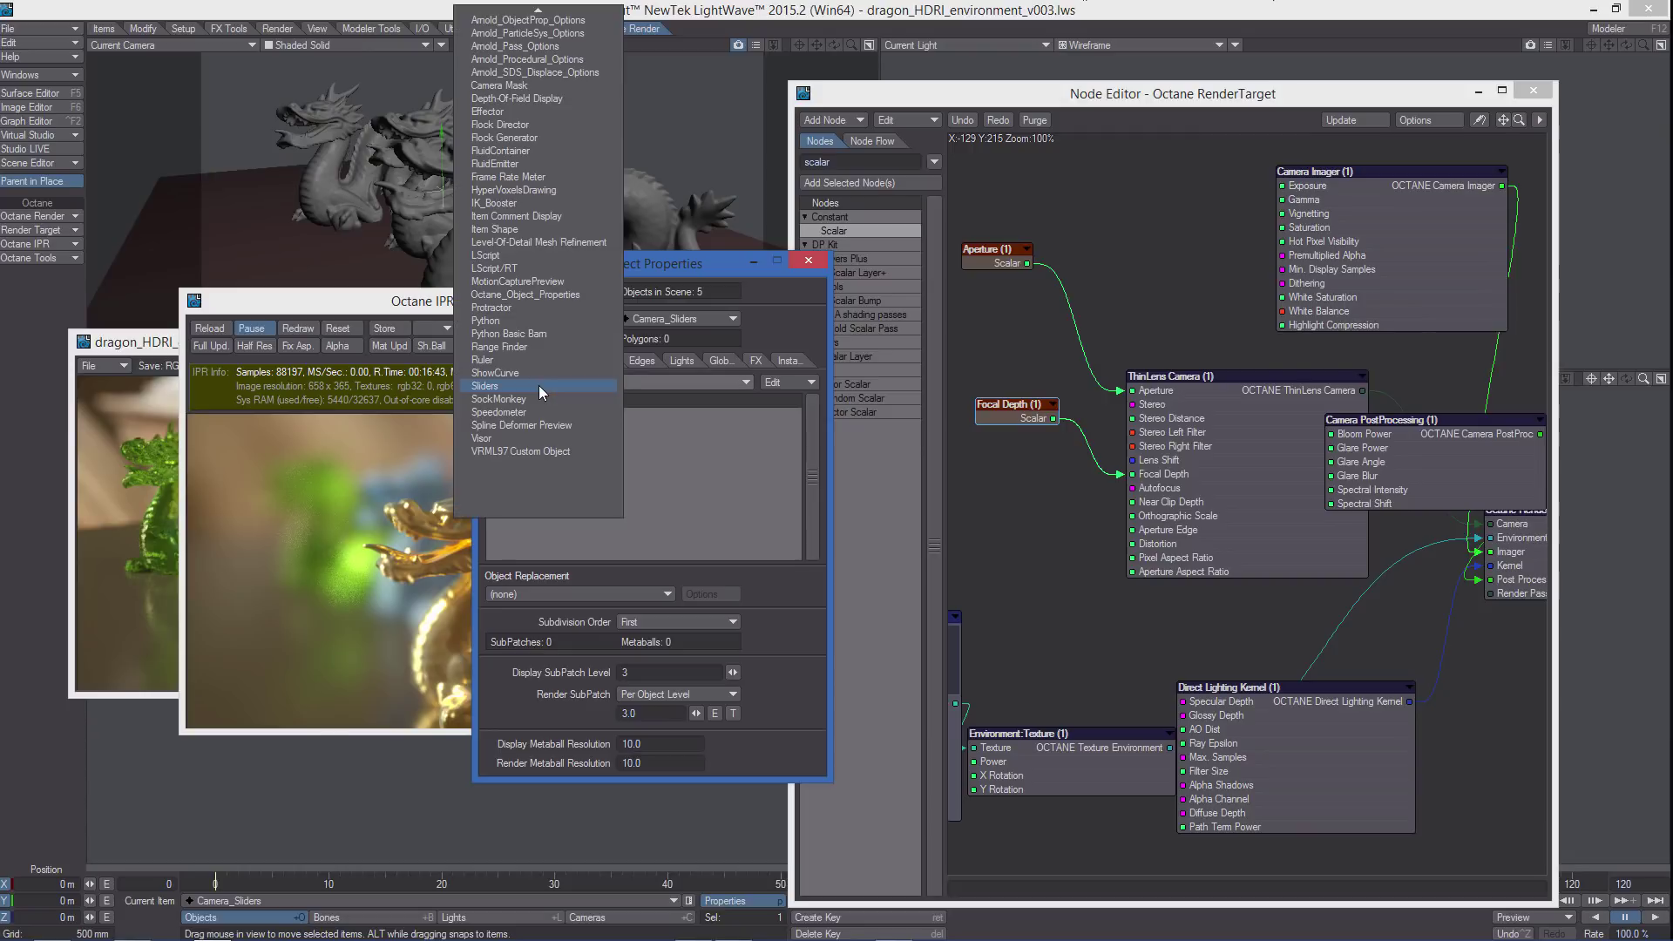
{"action": "left_click", "coordinate": [537, 387]}
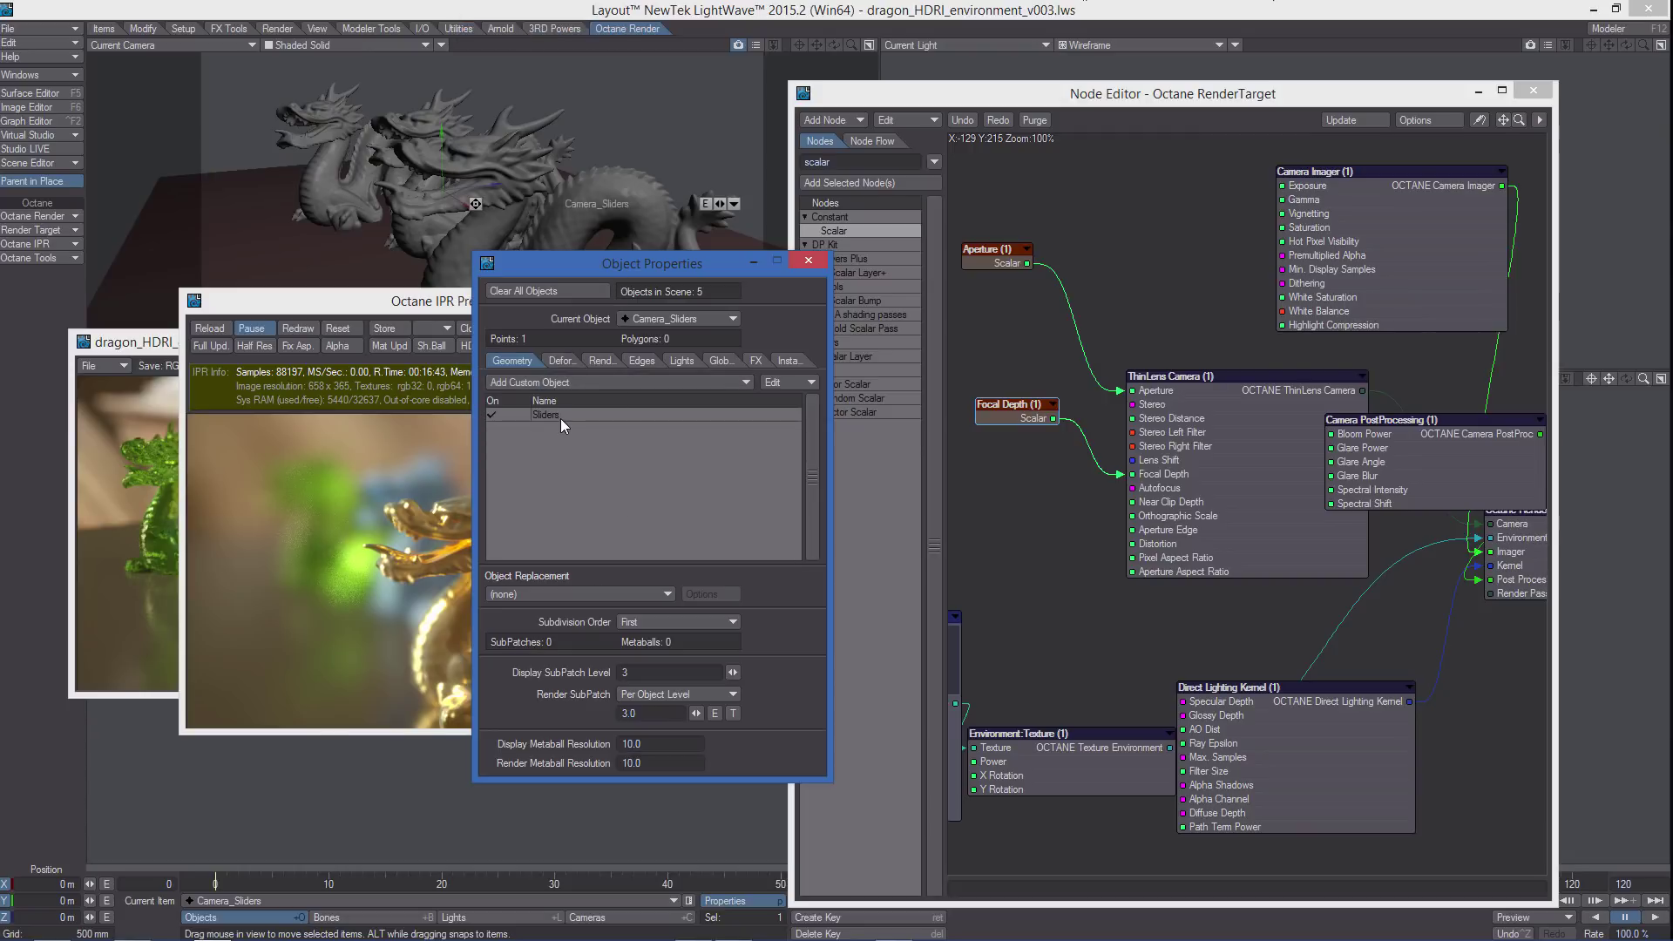
{"action": "left_click", "coordinate": [697, 275]}
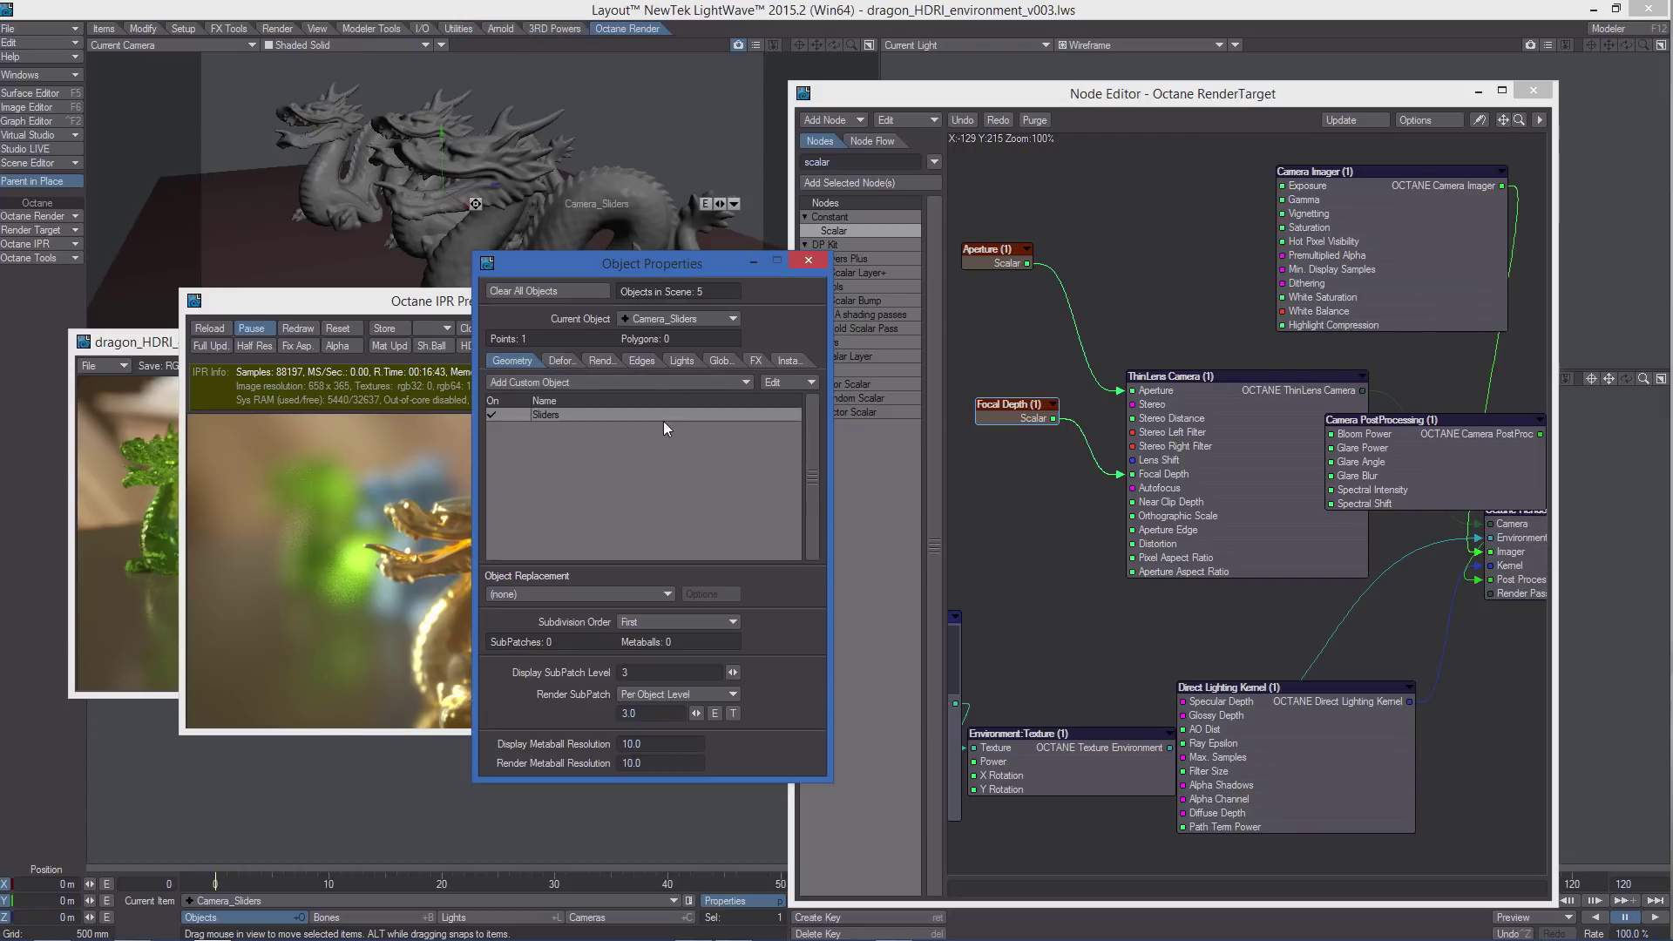
{"action": "double_click", "coordinate": [557, 416]}
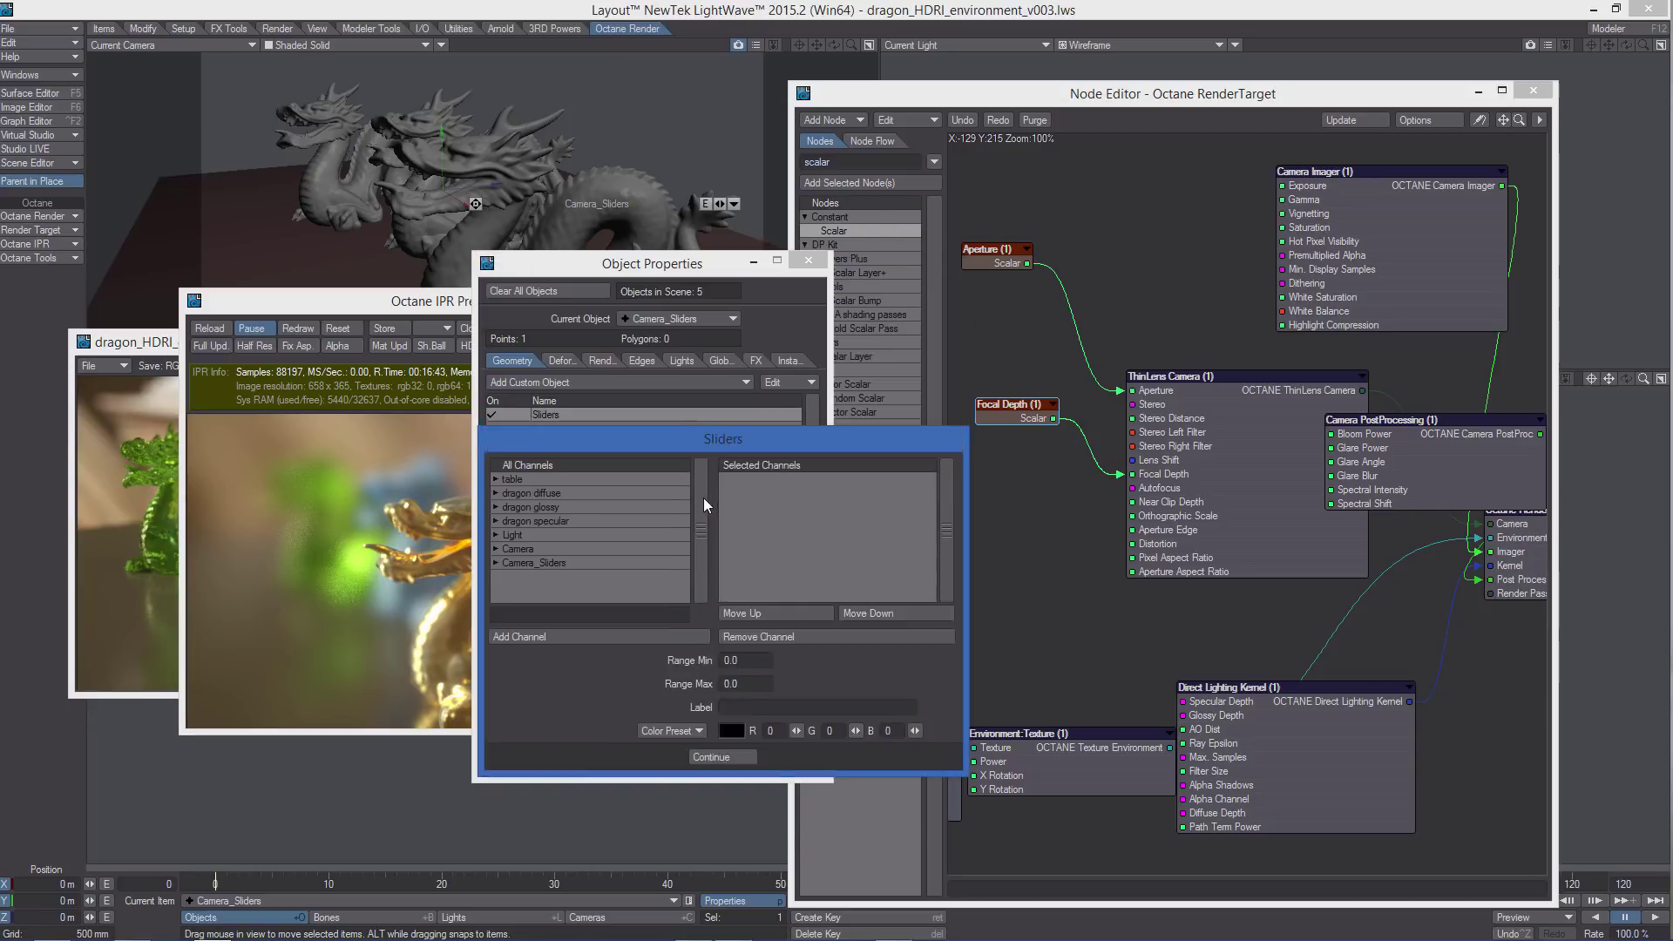
{"action": "left_click_drag", "start_coordinate": [772, 441], "coordinate": [762, 502]}
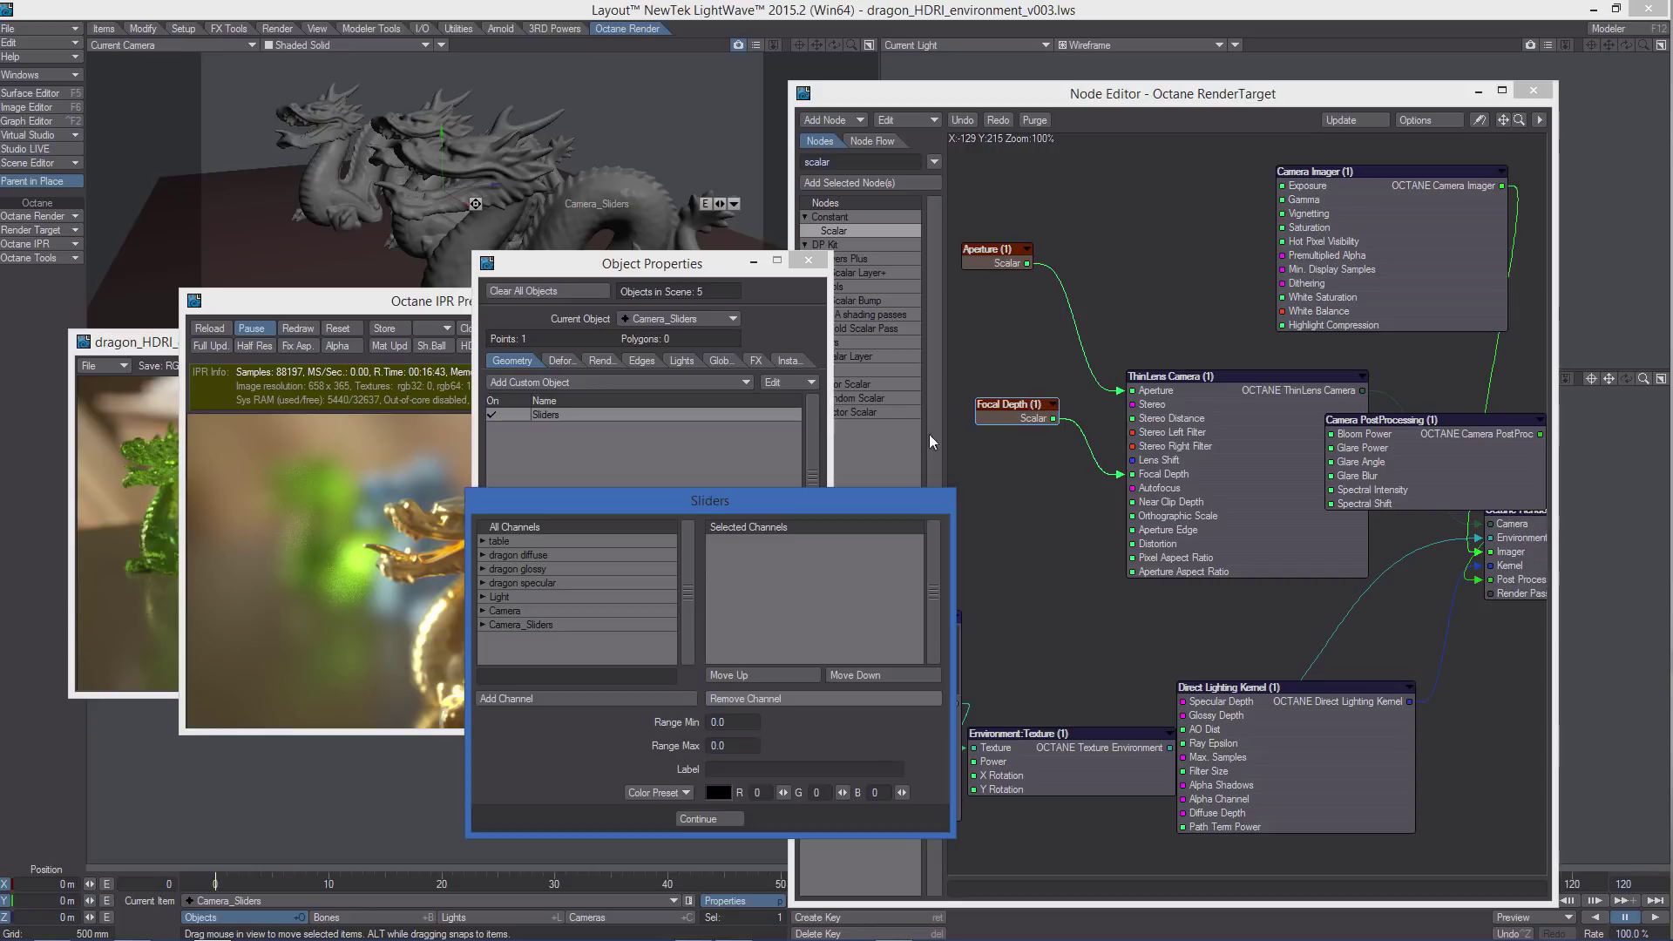
- Give the Aperture scalar value an animation envelope so it becomes a channel
{"action": "left_click", "coordinate": [702, 811]}
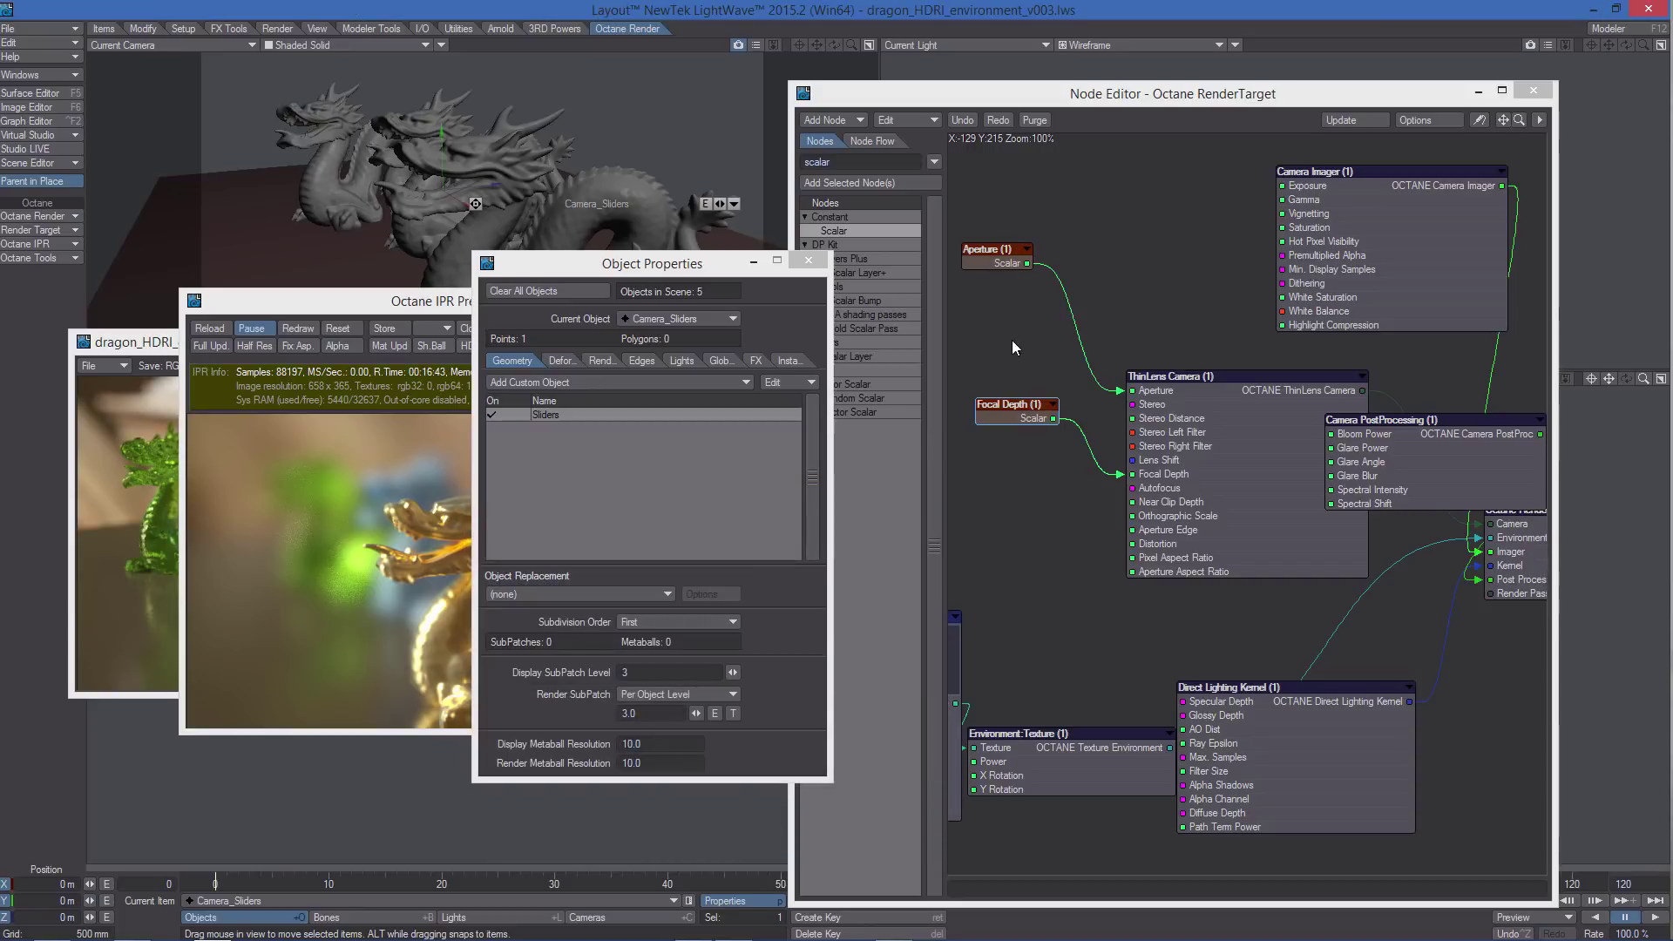
{"action": "double_click", "coordinate": [1001, 261]}
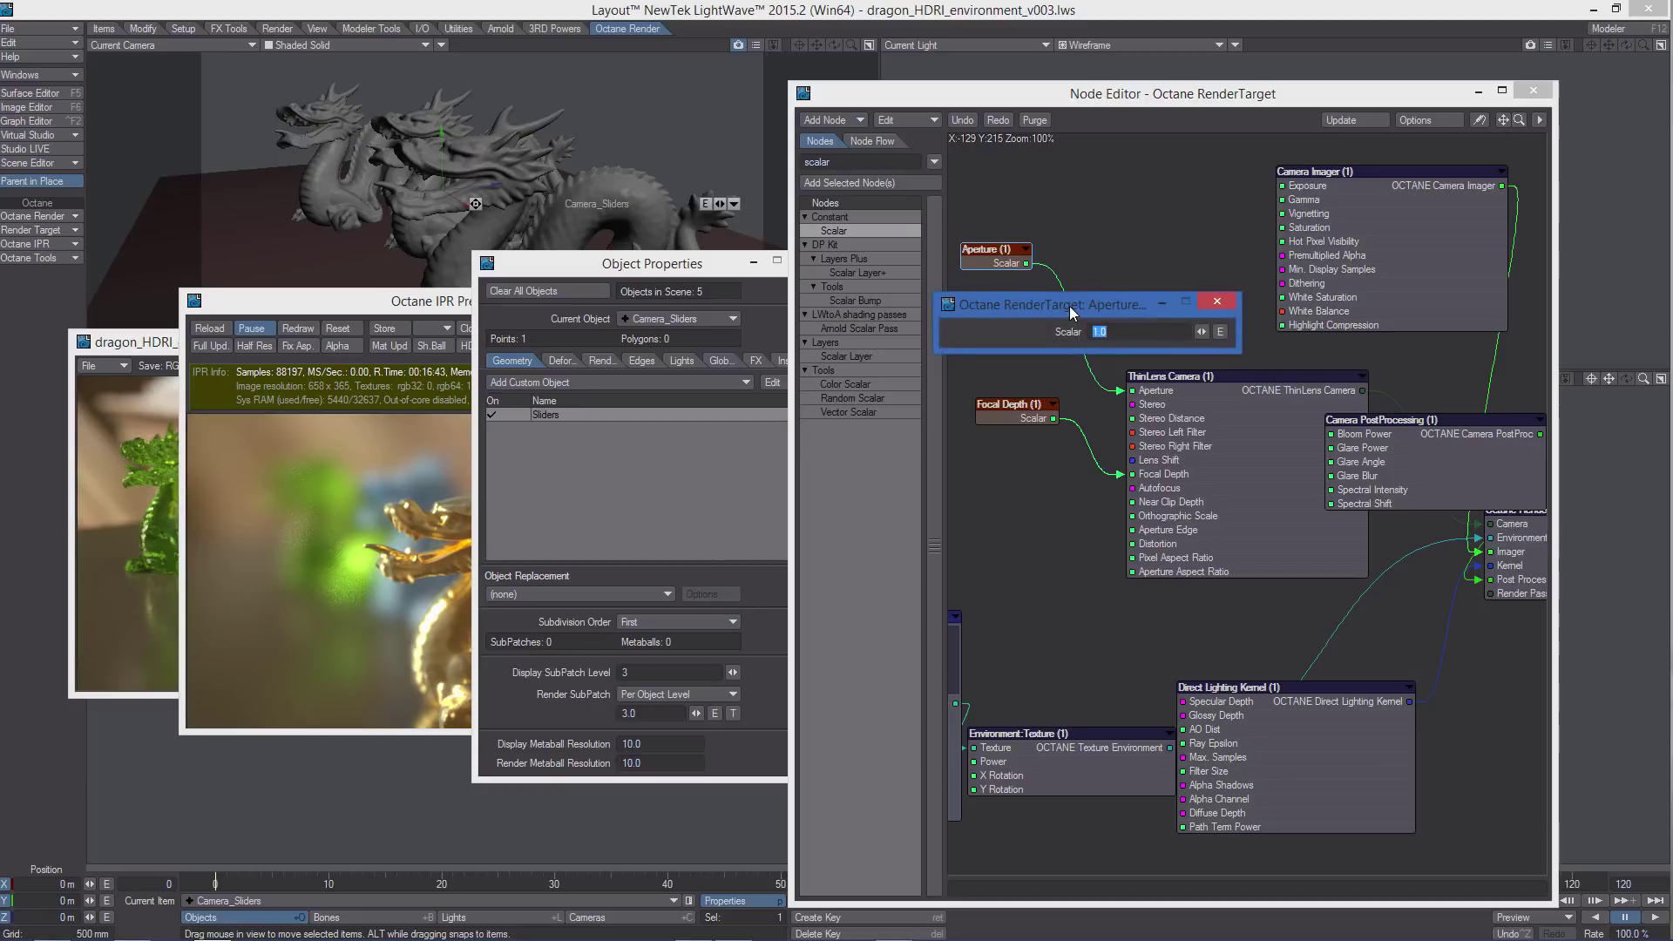
{"action": "left_click_drag", "start_coordinate": [1046, 303], "coordinate": [878, 163]}
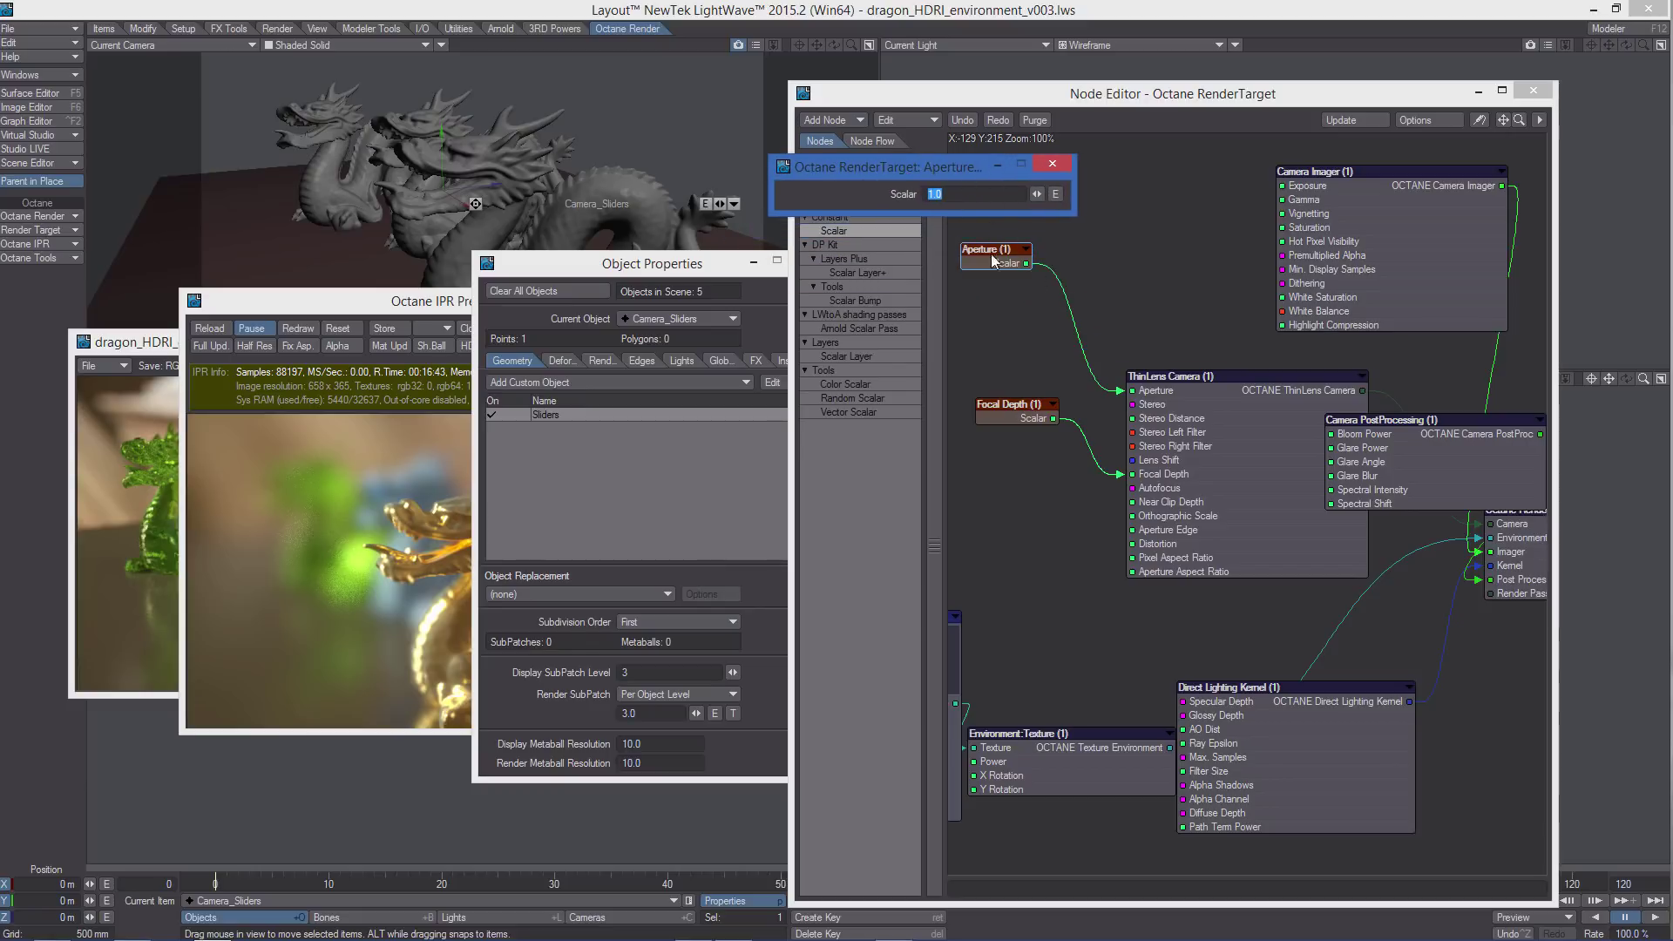
{"action": "left_click", "coordinate": [1054, 194]}
{"action": "left_click", "coordinate": [1161, 146]}
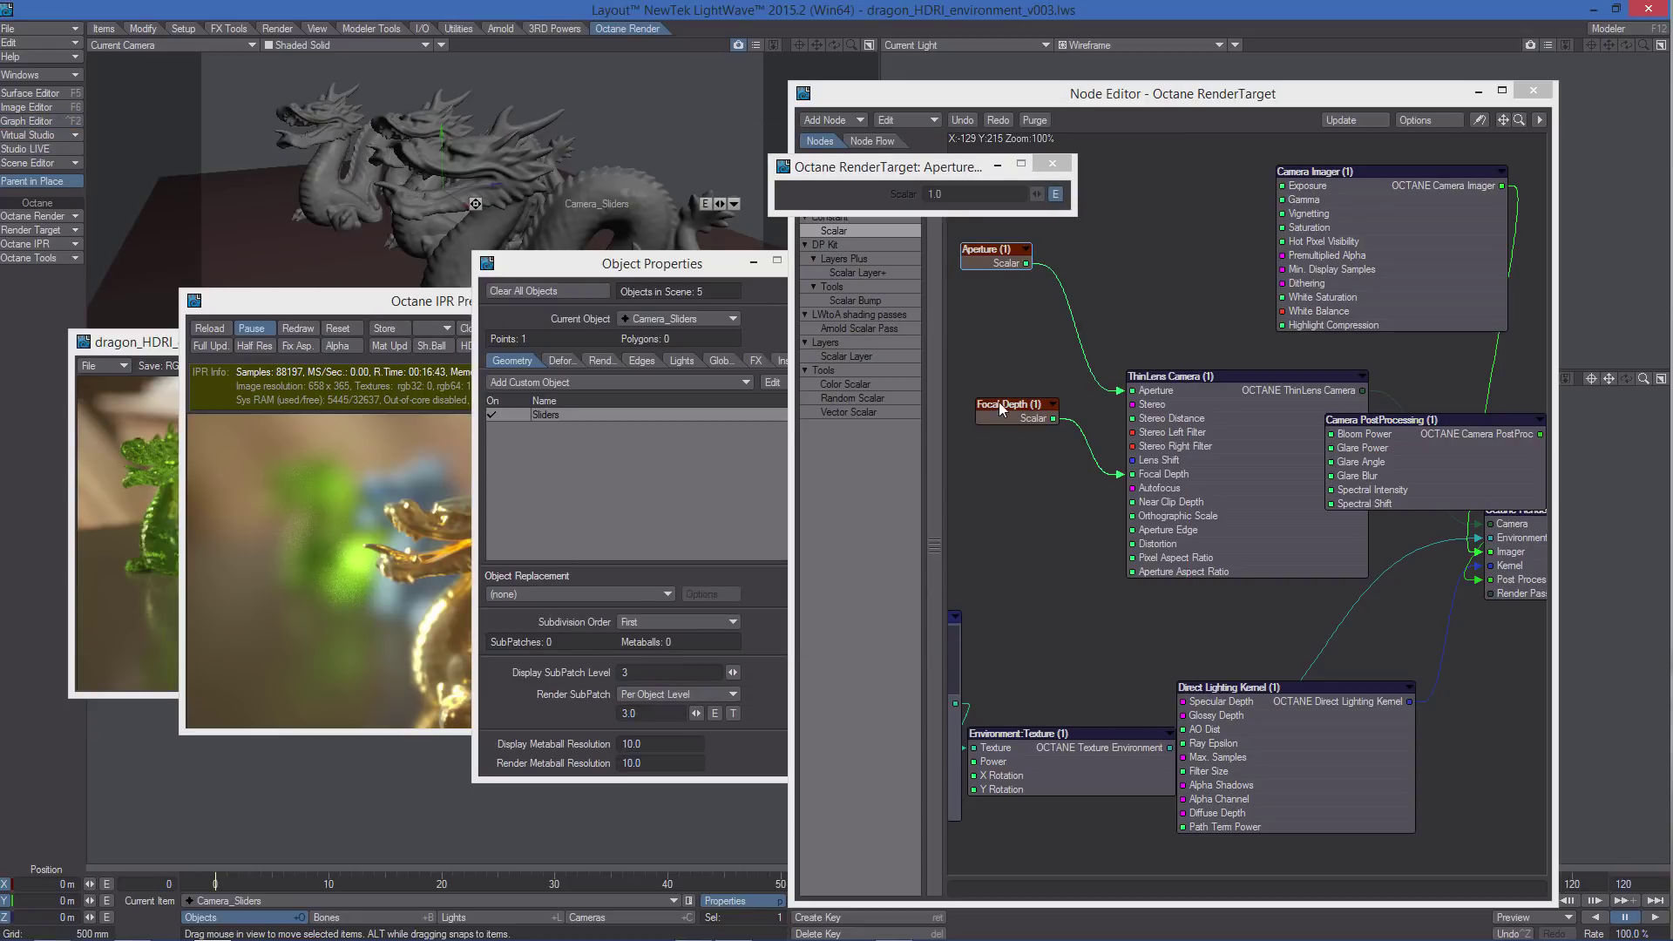
- Give the Focal Depth scalar value an animation envelope as well, then close the value panels
{"action": "left_click", "coordinate": [1025, 411]}
{"action": "left_click", "coordinate": [1056, 193]}
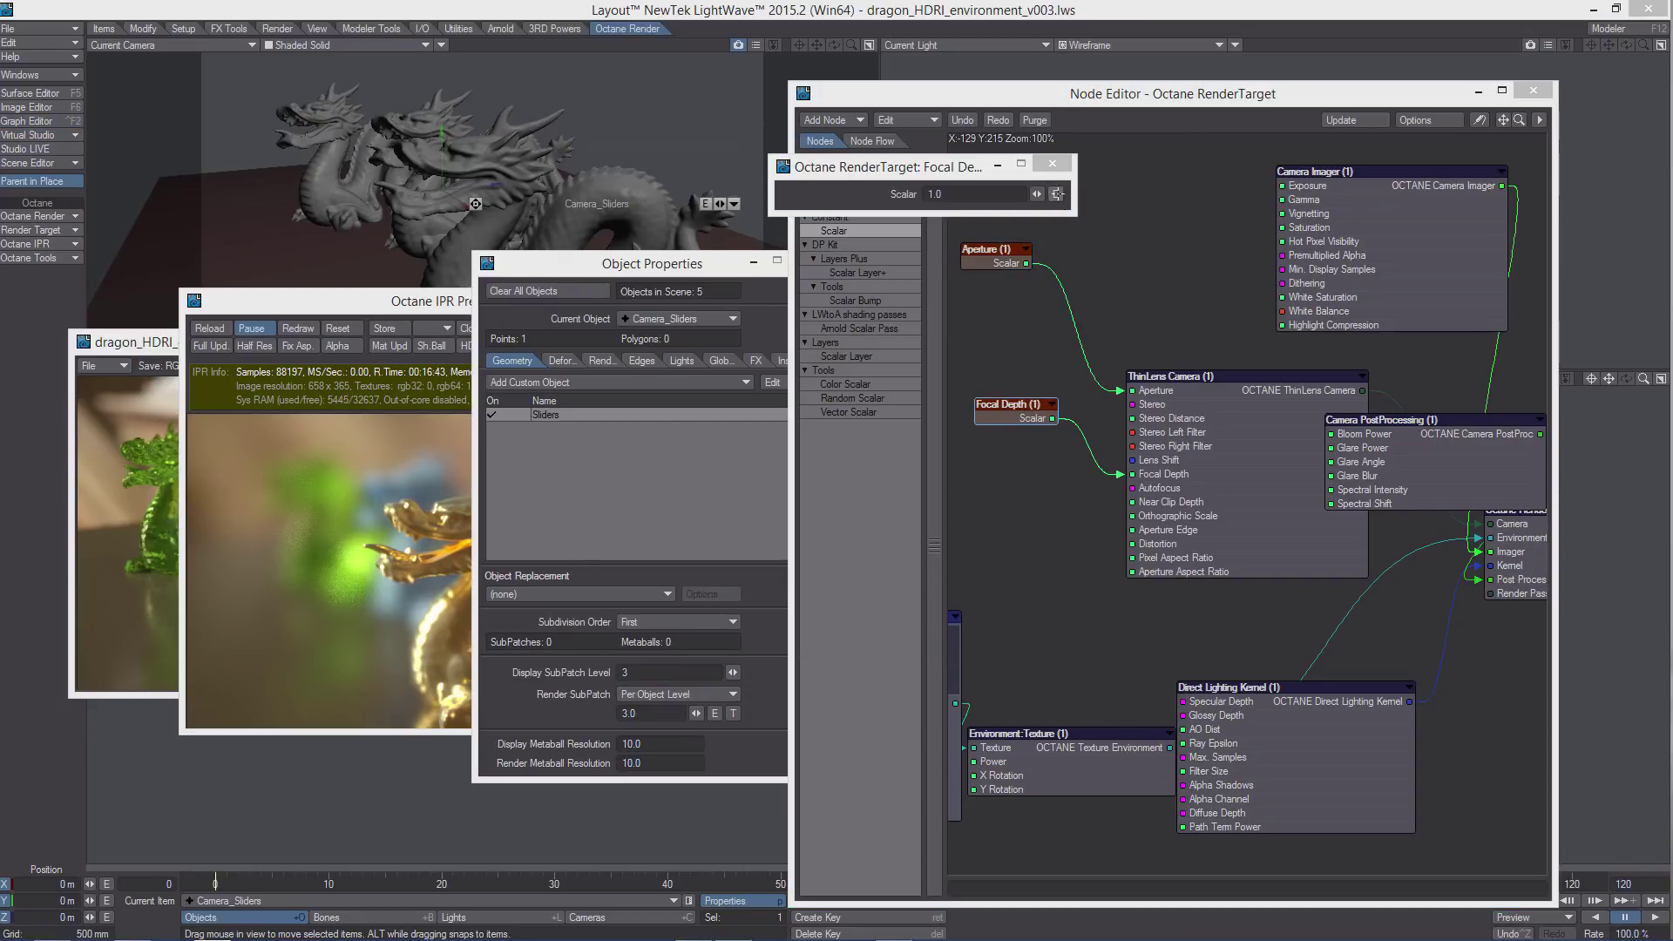
{"action": "left_click", "coordinate": [1150, 156]}
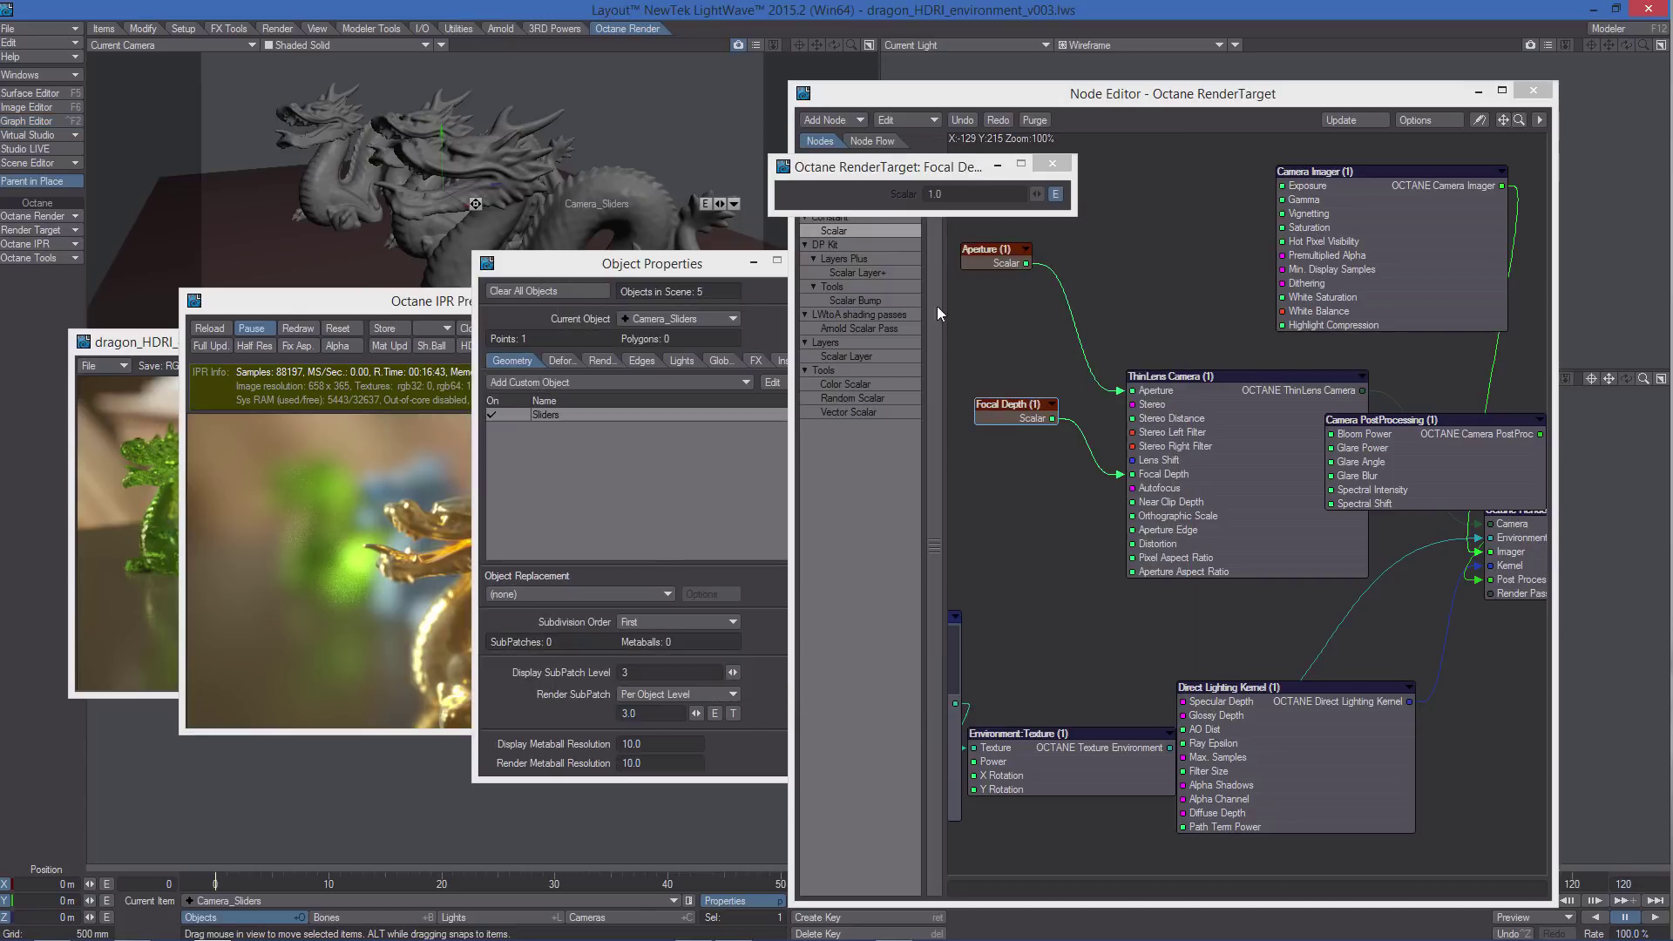
{"action": "left_click", "coordinate": [1057, 165]}
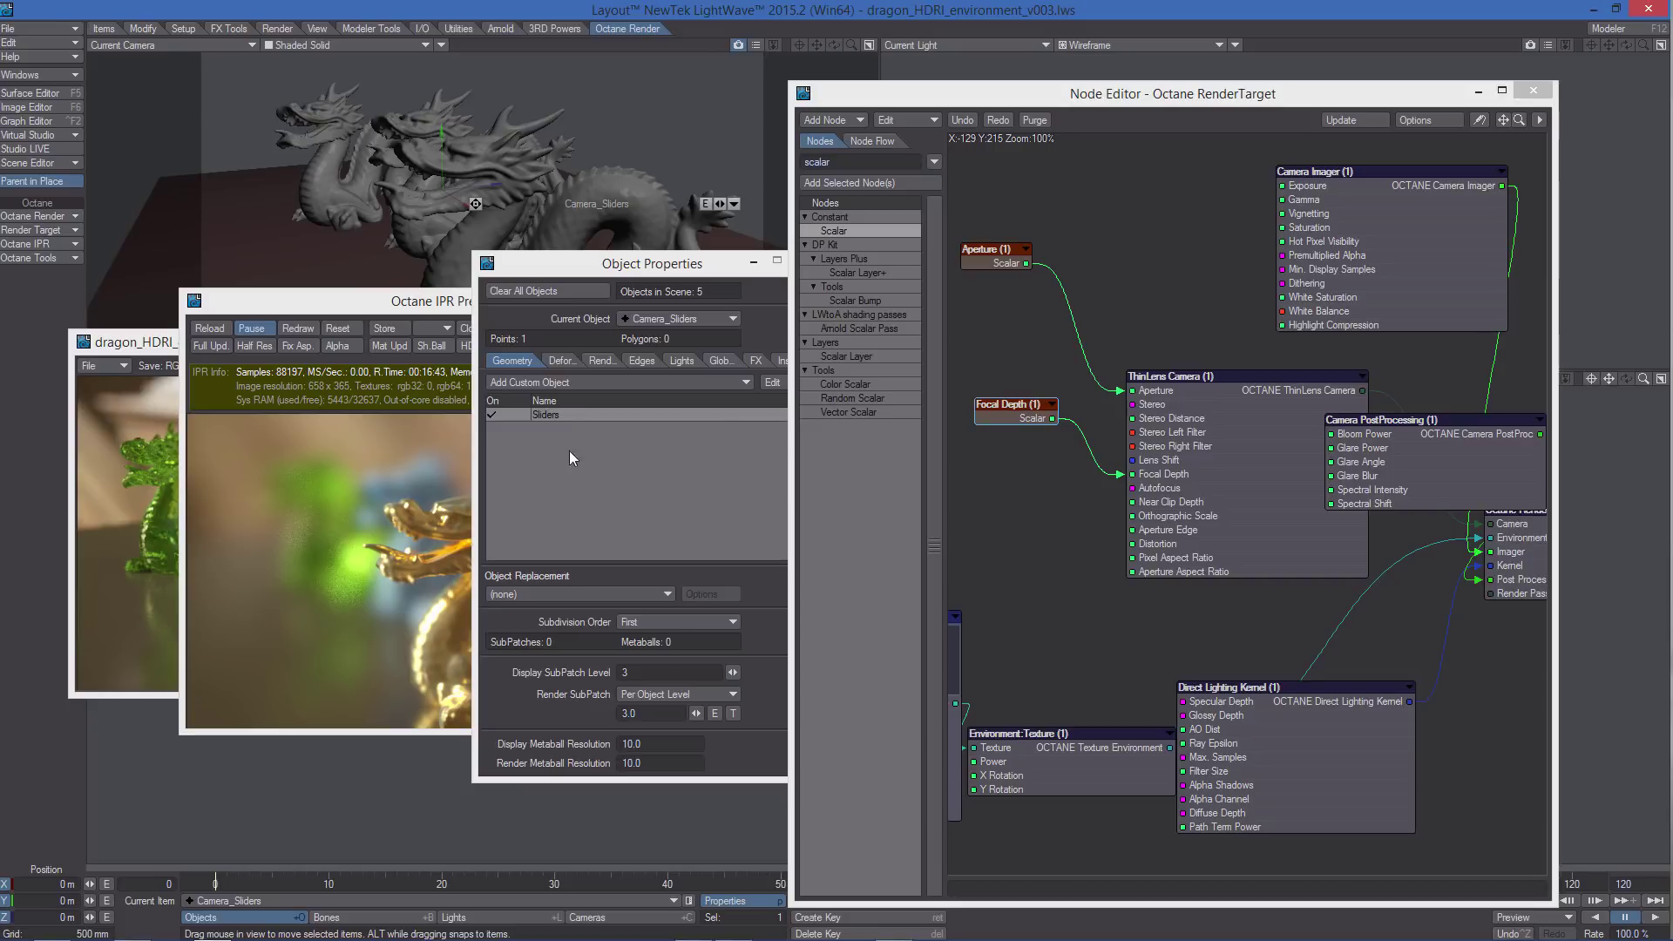
- Add Aperture (1).Scalar and Focal Depth (1).Scalar from the Octane RenderTarget as slider channels and apply
{"action": "double_click", "coordinate": [554, 414]}
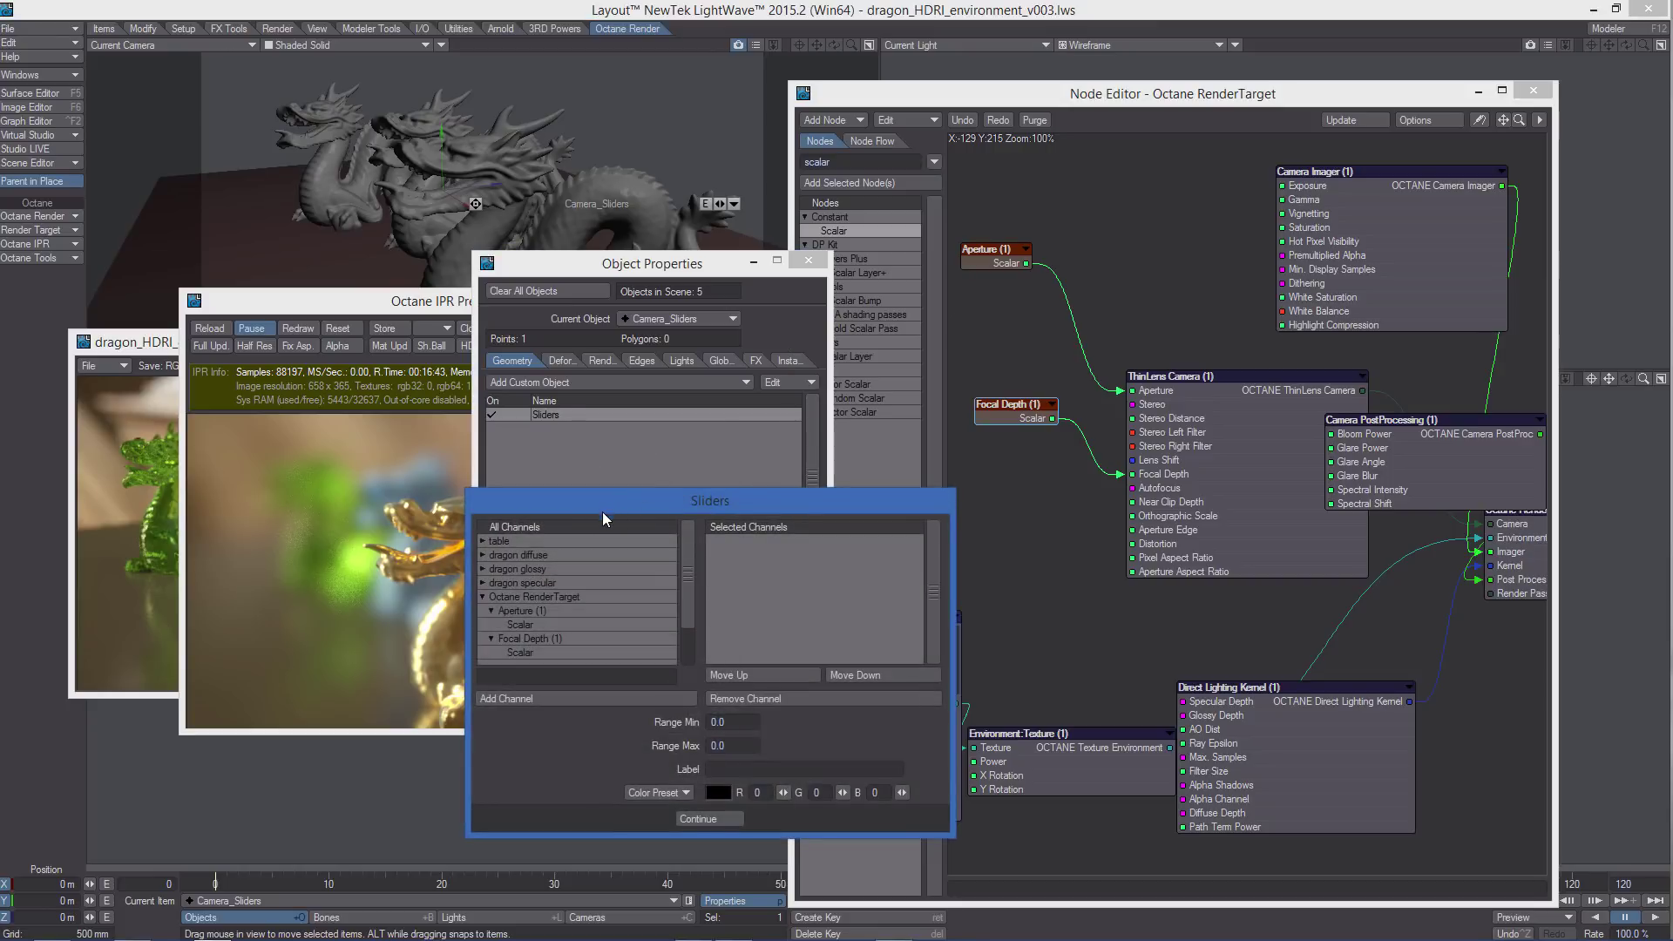
{"action": "left_click_drag", "start_coordinate": [683, 584], "coordinate": [694, 662]}
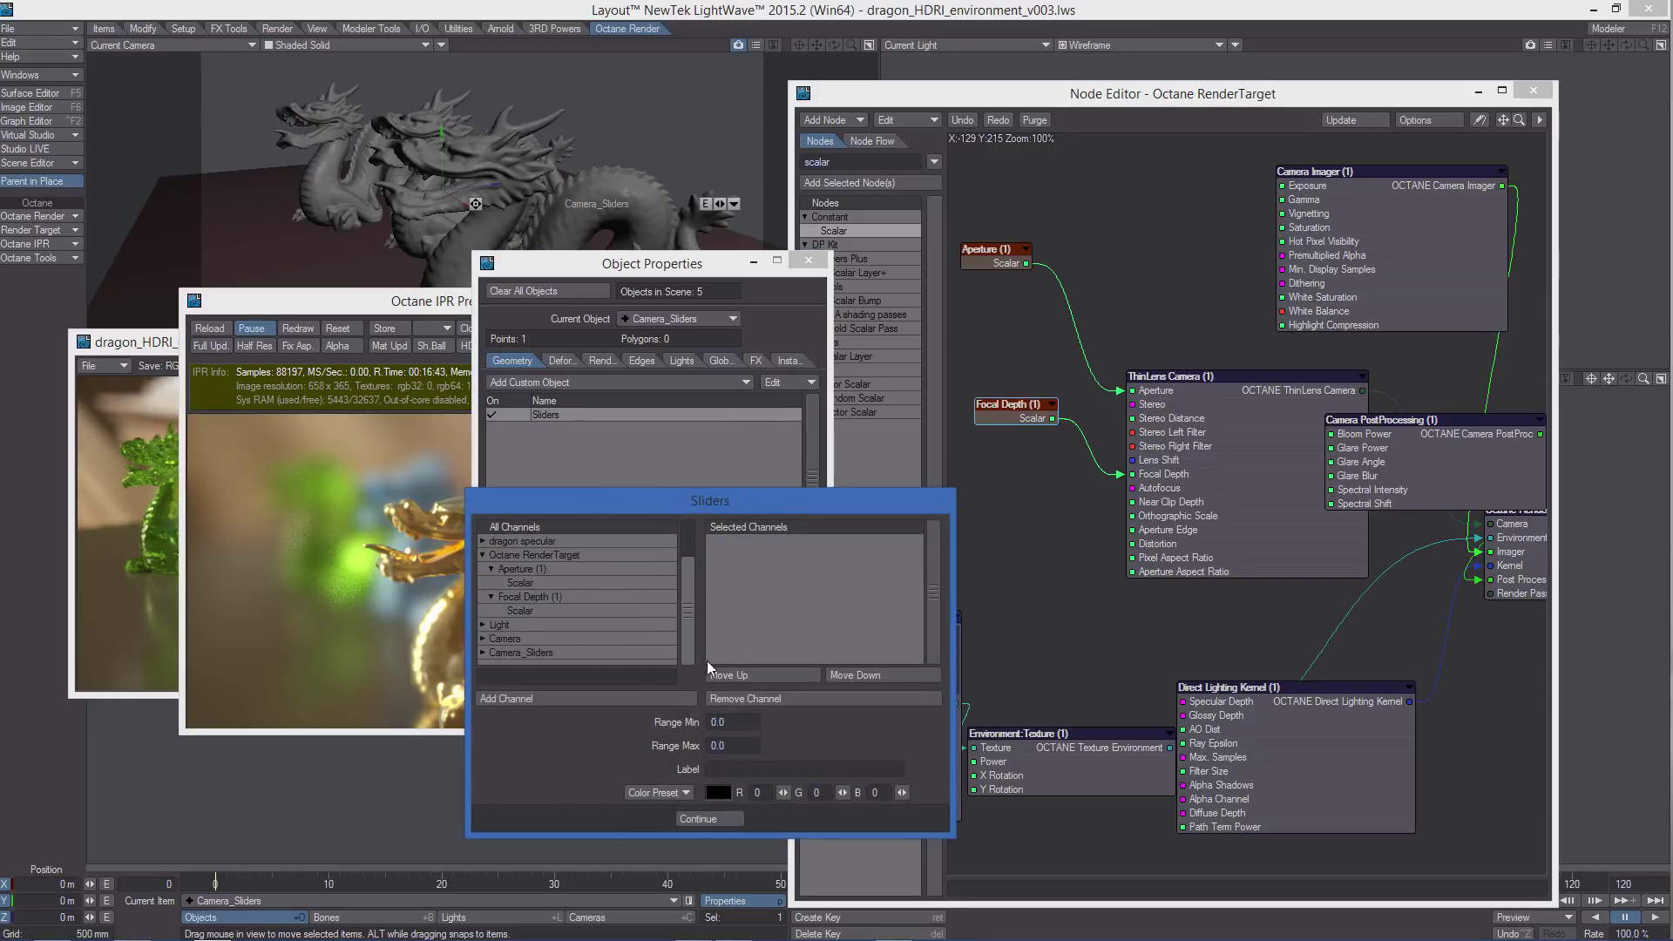
{"action": "double_click", "coordinate": [528, 585]}
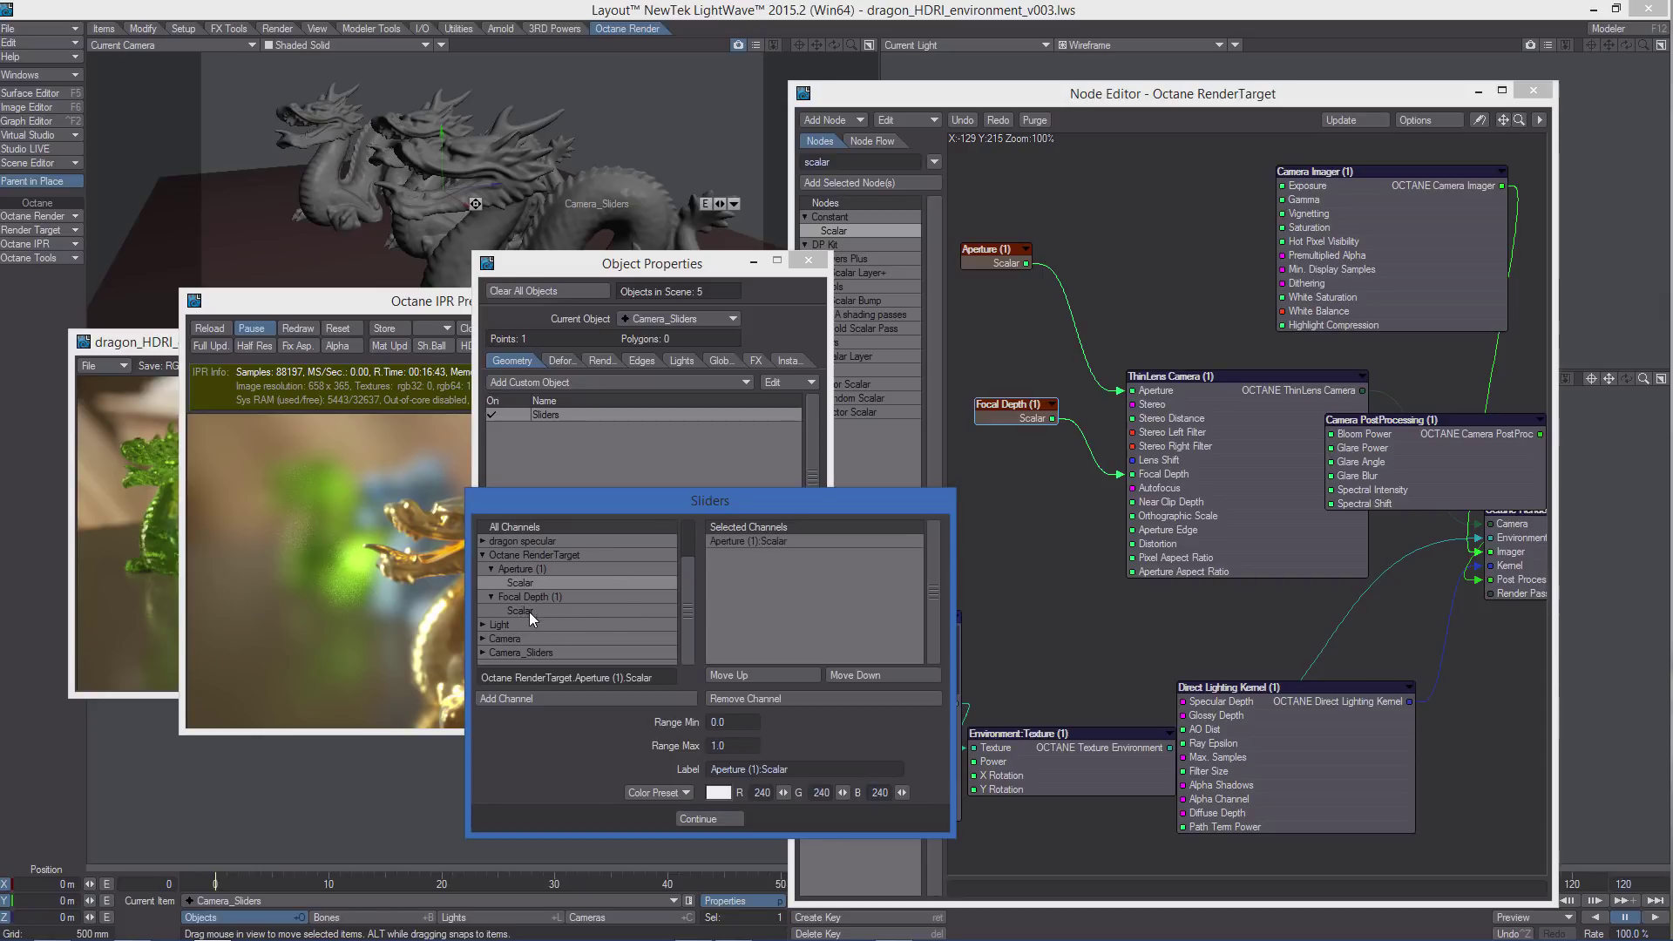
{"action": "double_click", "coordinate": [530, 612]}
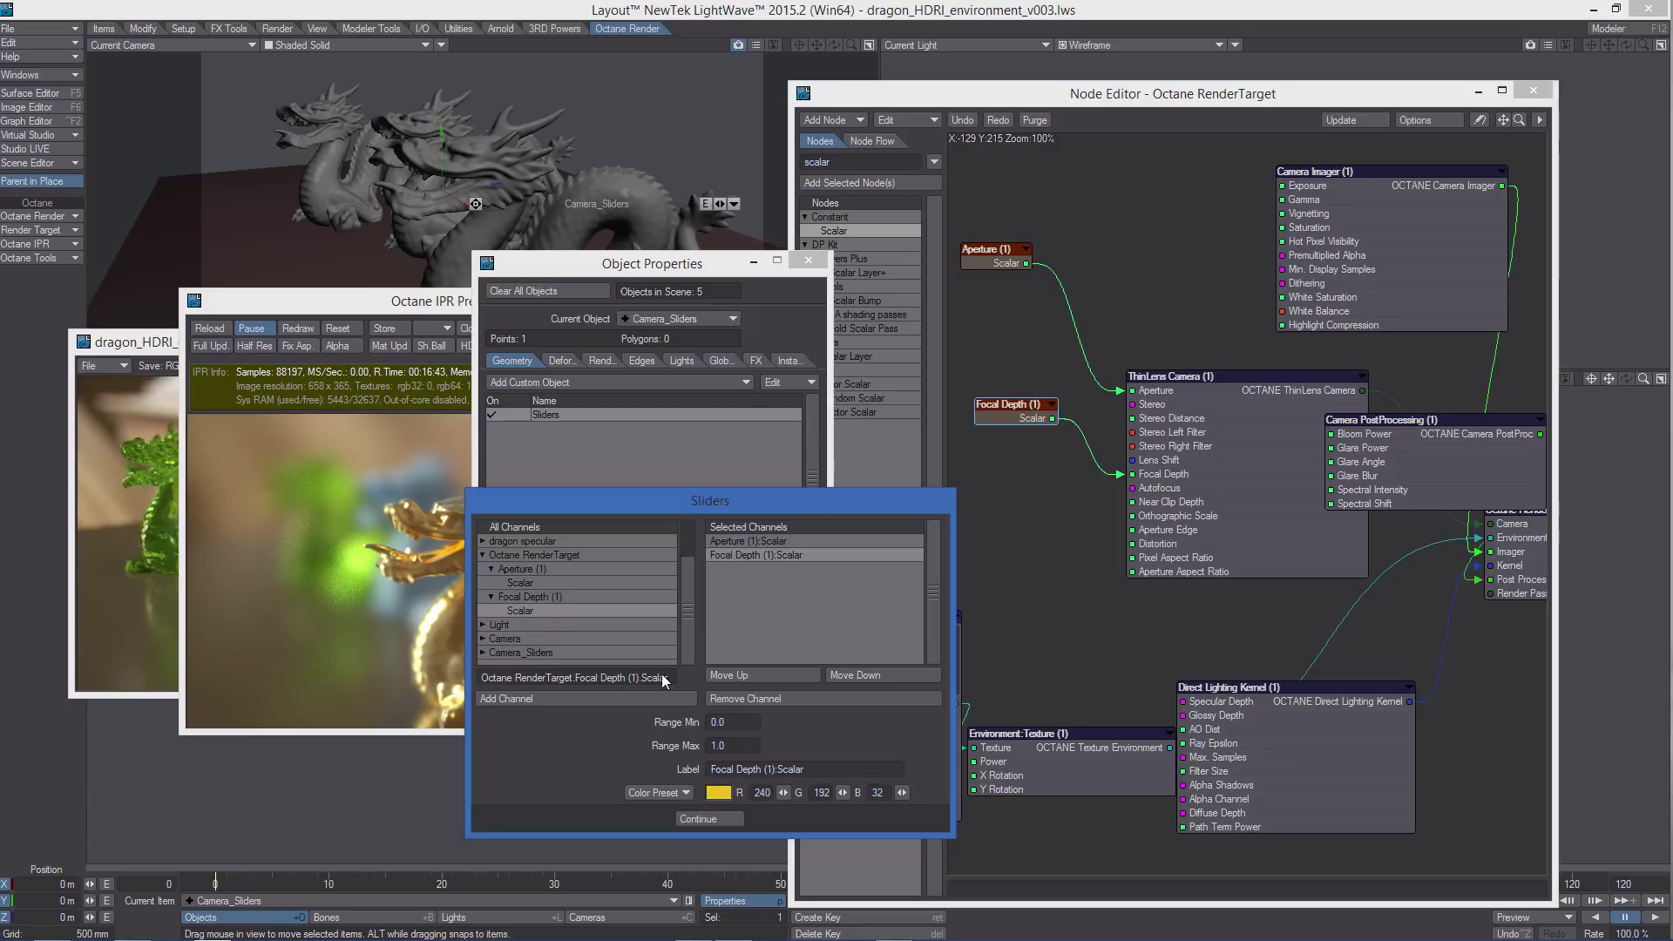
{"action": "left_click", "coordinate": [698, 819]}
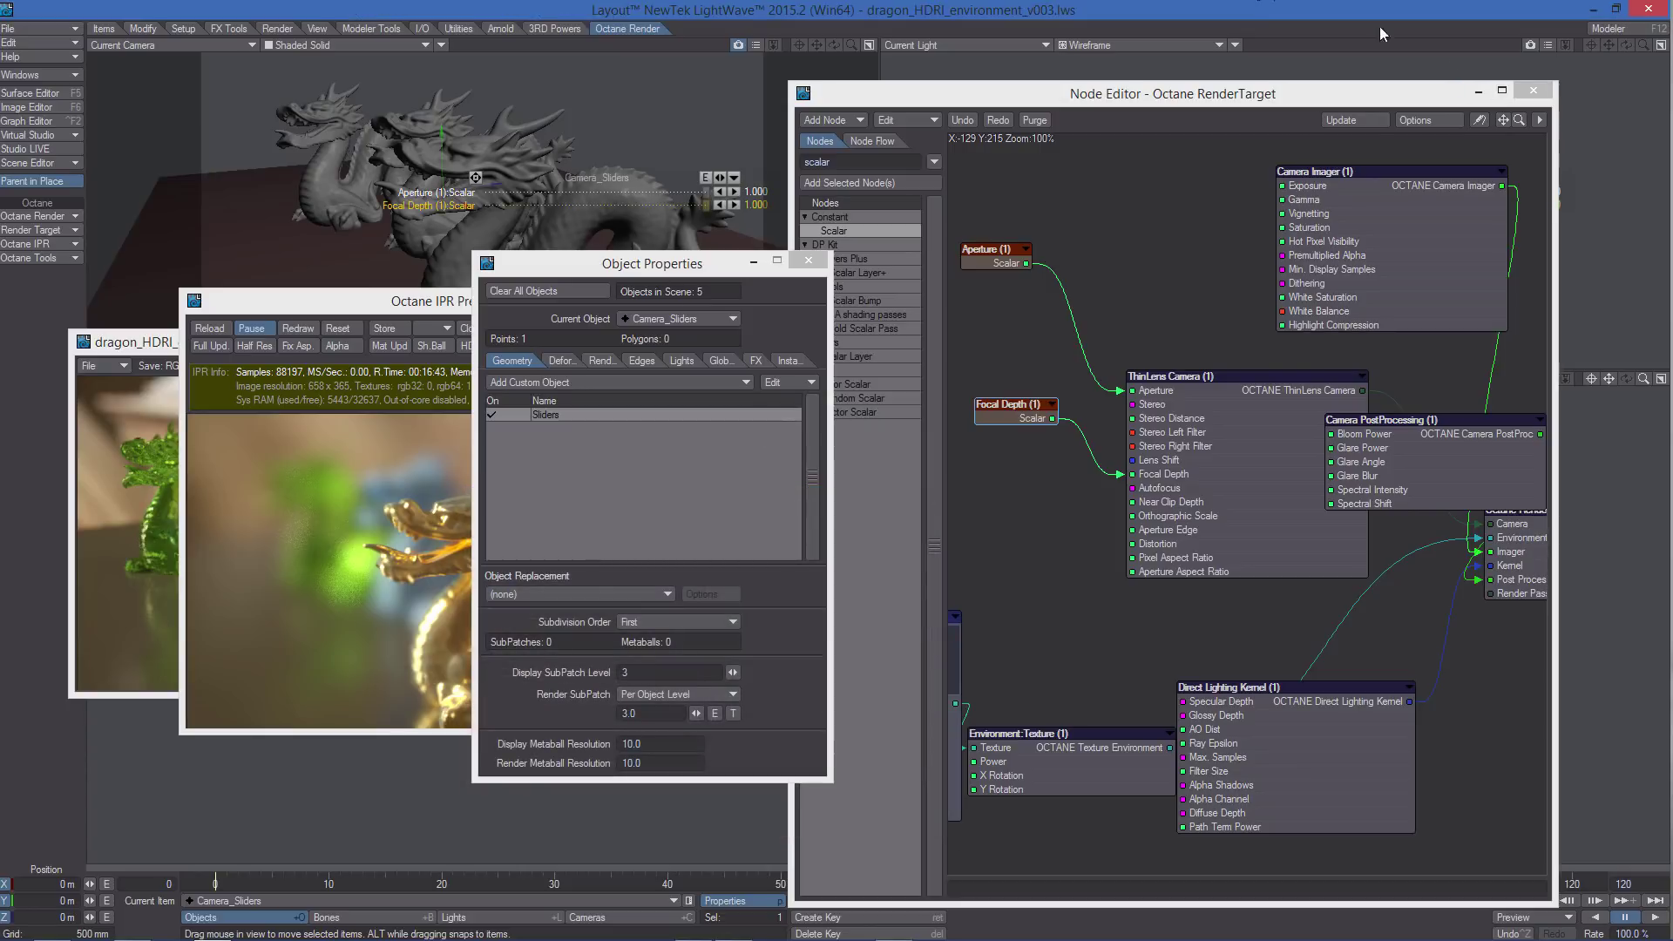
- Close the Node Editor and dragon_HDRI image and arrange the Object Properties and IPR preview around the viewport
{"action": "left_click", "coordinate": [1536, 91]}
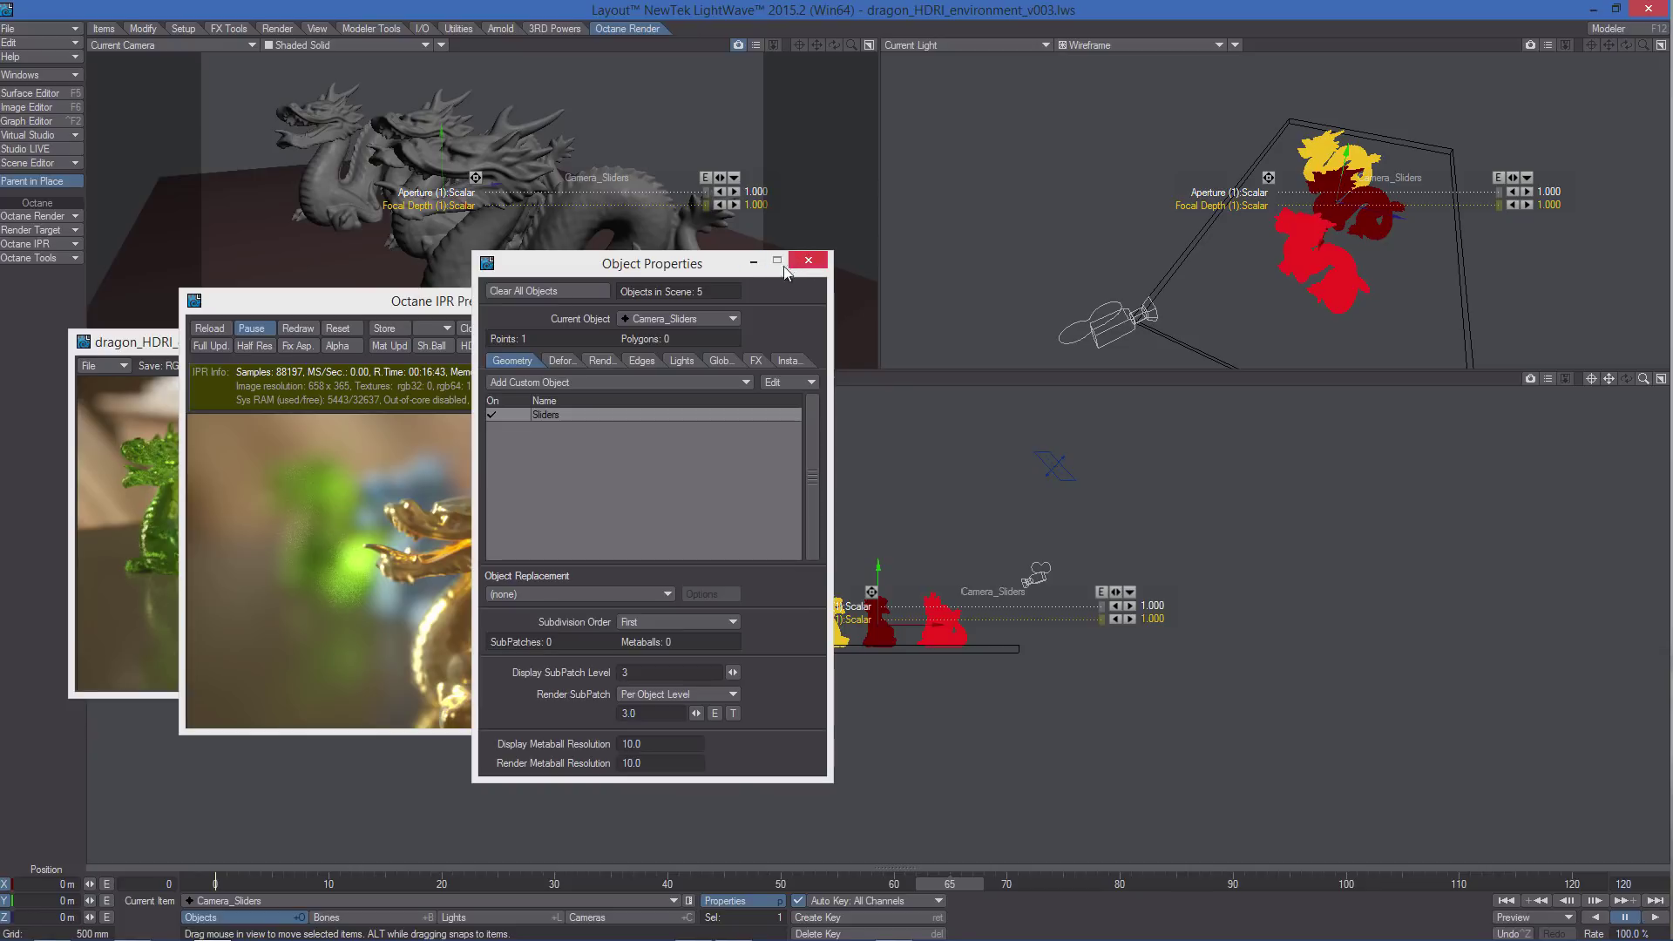
{"action": "left_click_drag", "start_coordinate": [719, 262], "coordinate": [1378, 318]}
{"action": "left_click_drag", "start_coordinate": [358, 315], "coordinate": [649, 426]}
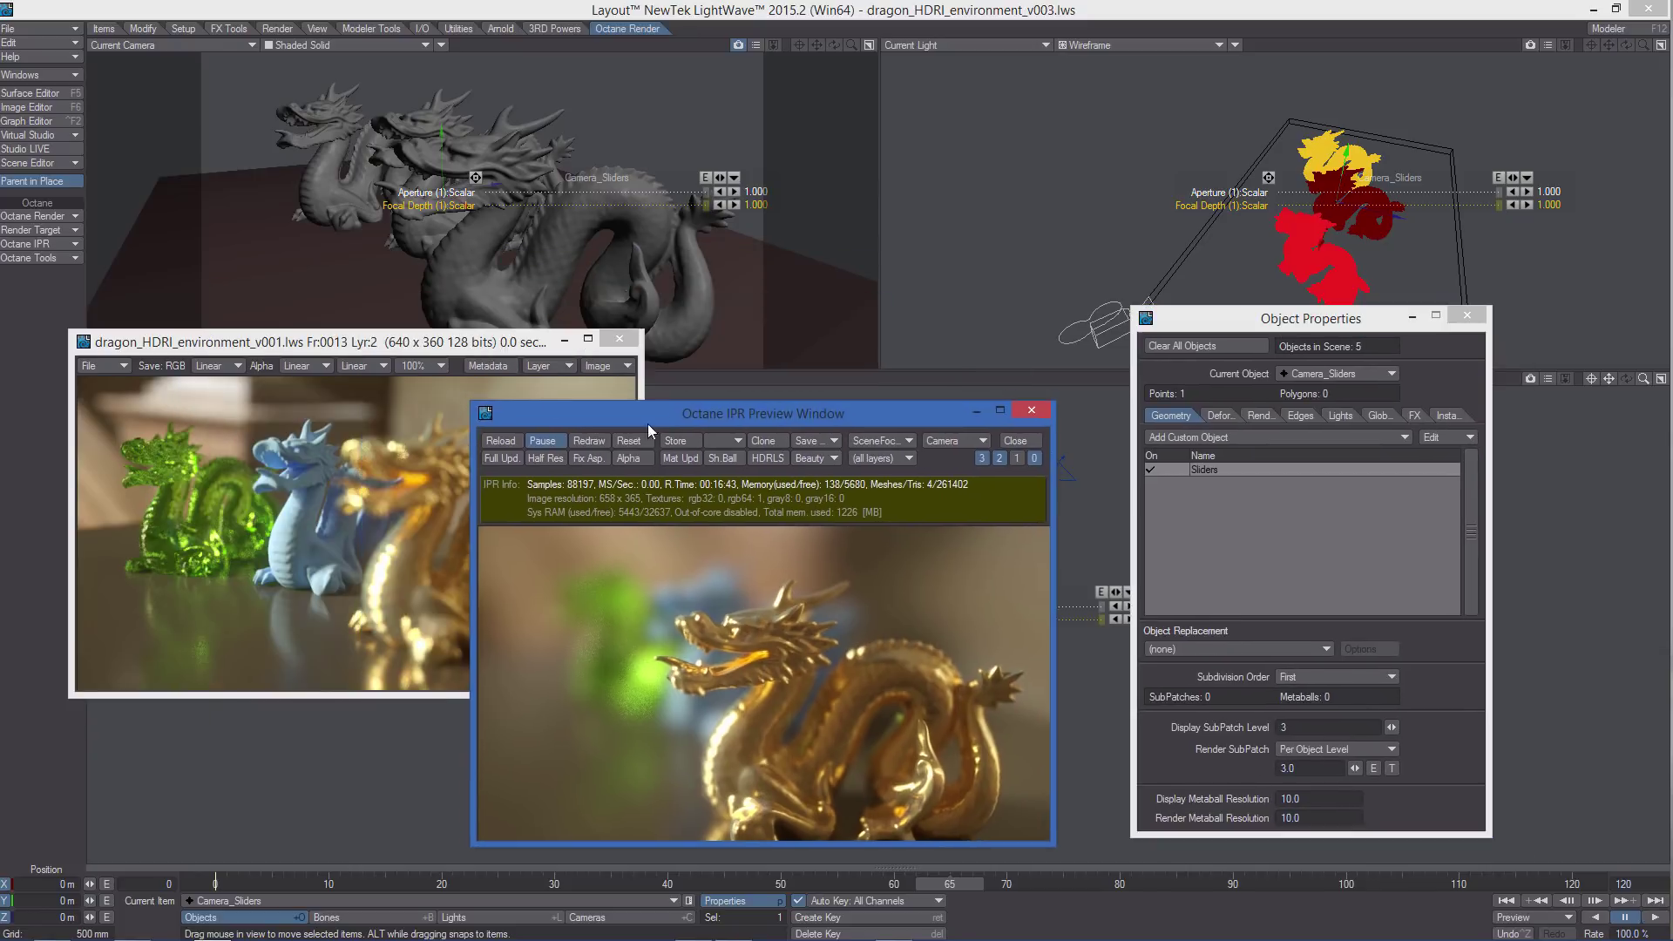
{"action": "left_click", "coordinate": [619, 340]}
{"action": "left_click_drag", "start_coordinate": [771, 417], "coordinate": [619, 403]}
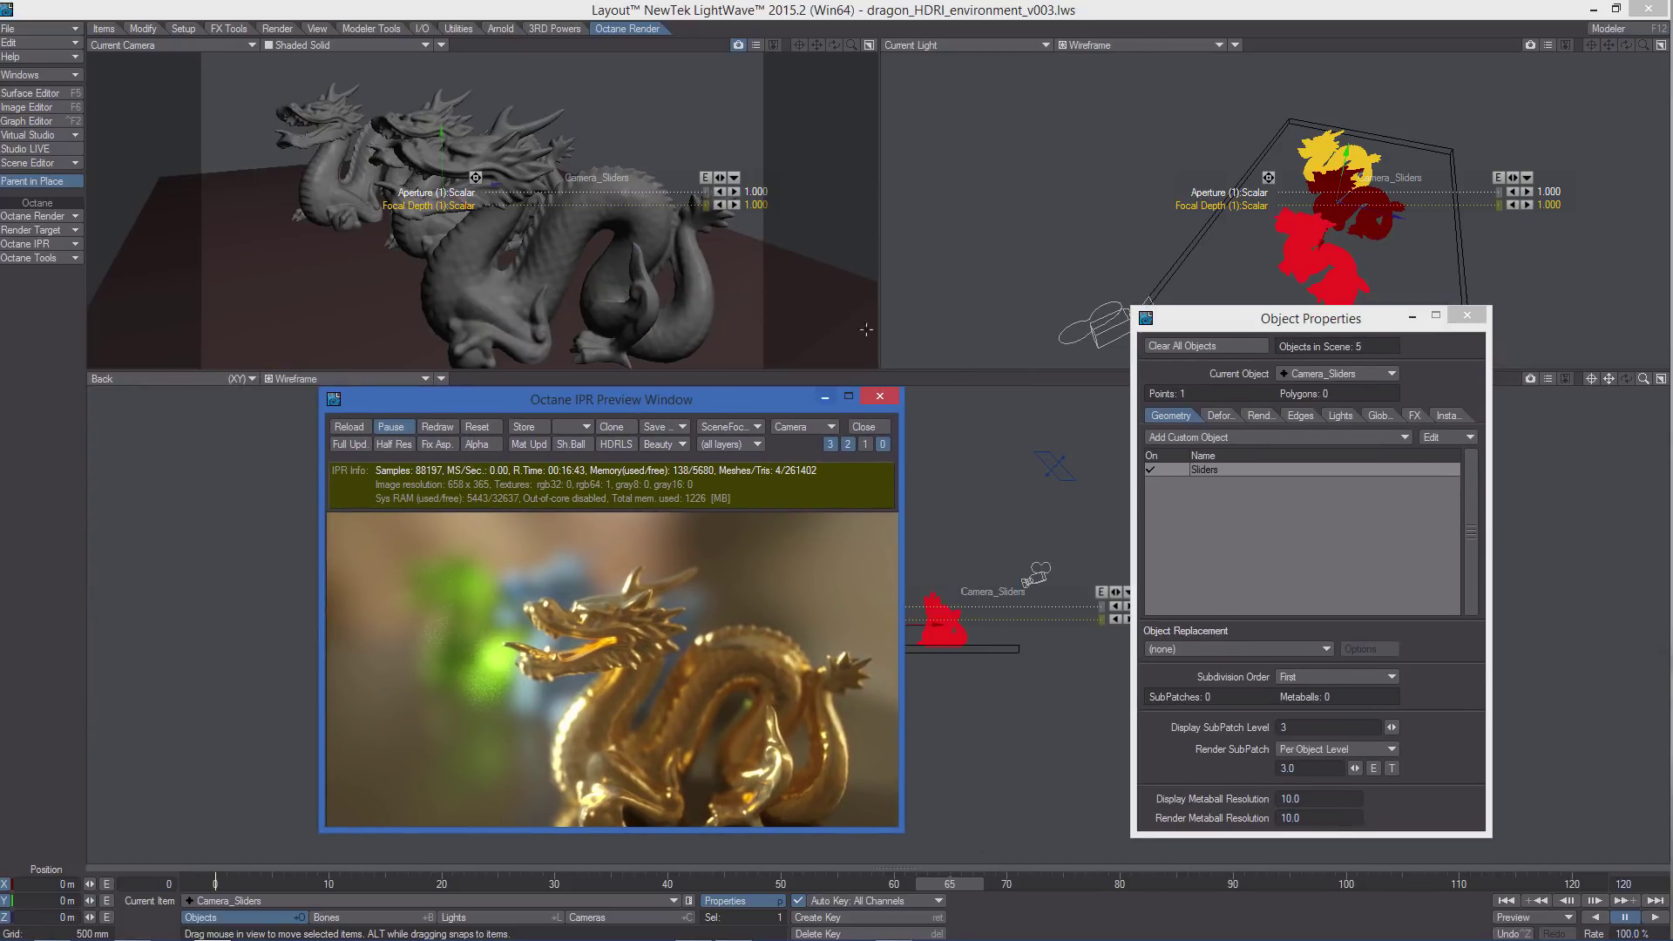
{"action": "left_click", "coordinate": [540, 152]}
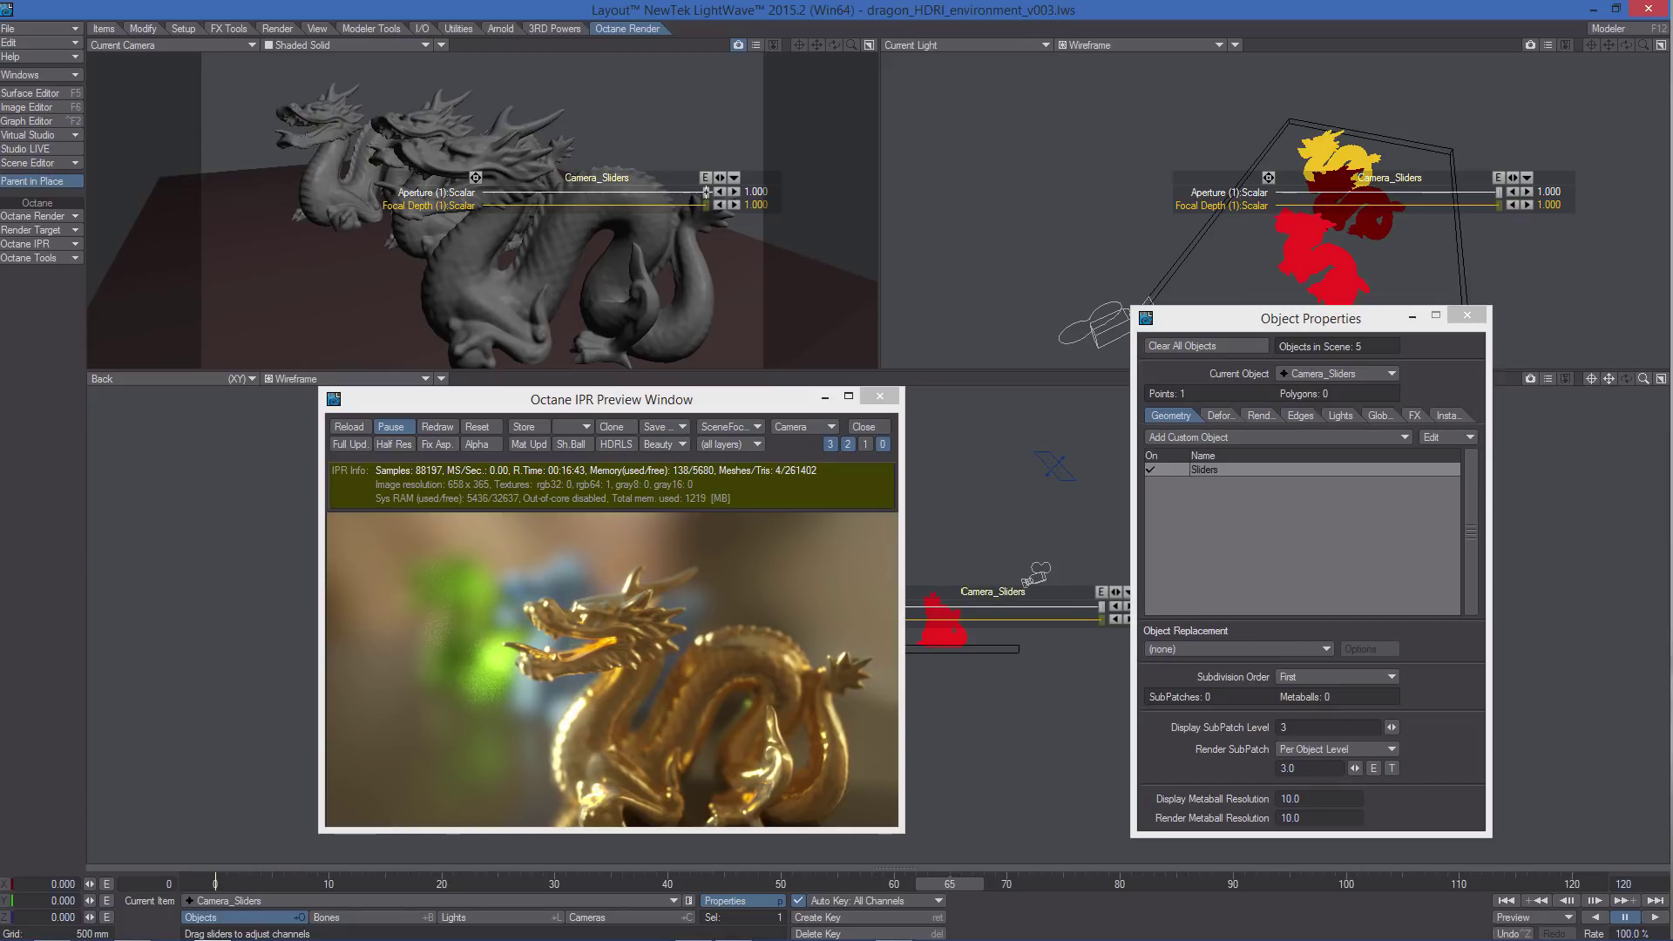
- Test lowering the Aperture slider to about 0.22, undo it, resume the Octane IPR and move to frame 4
{"action": "left_click_drag", "start_coordinate": [706, 192], "coordinate": [481, 192]}
{"action": "key", "text": "ctrl+z"}
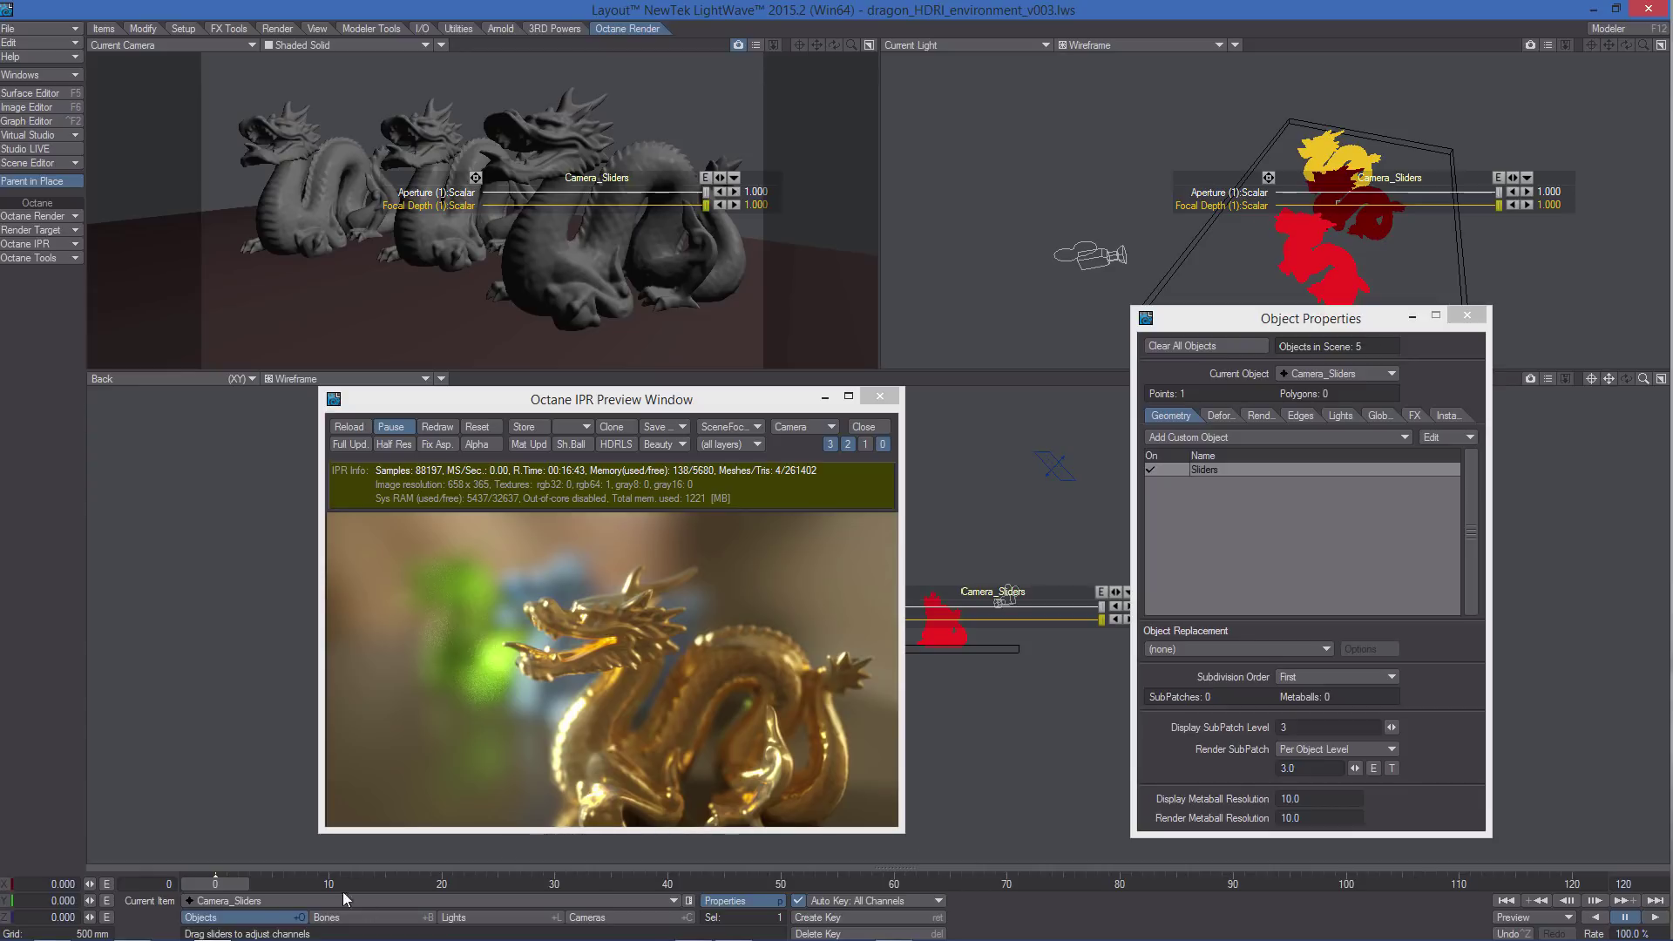
{"action": "left_click", "coordinate": [391, 427]}
{"action": "left_click", "coordinate": [233, 910]}
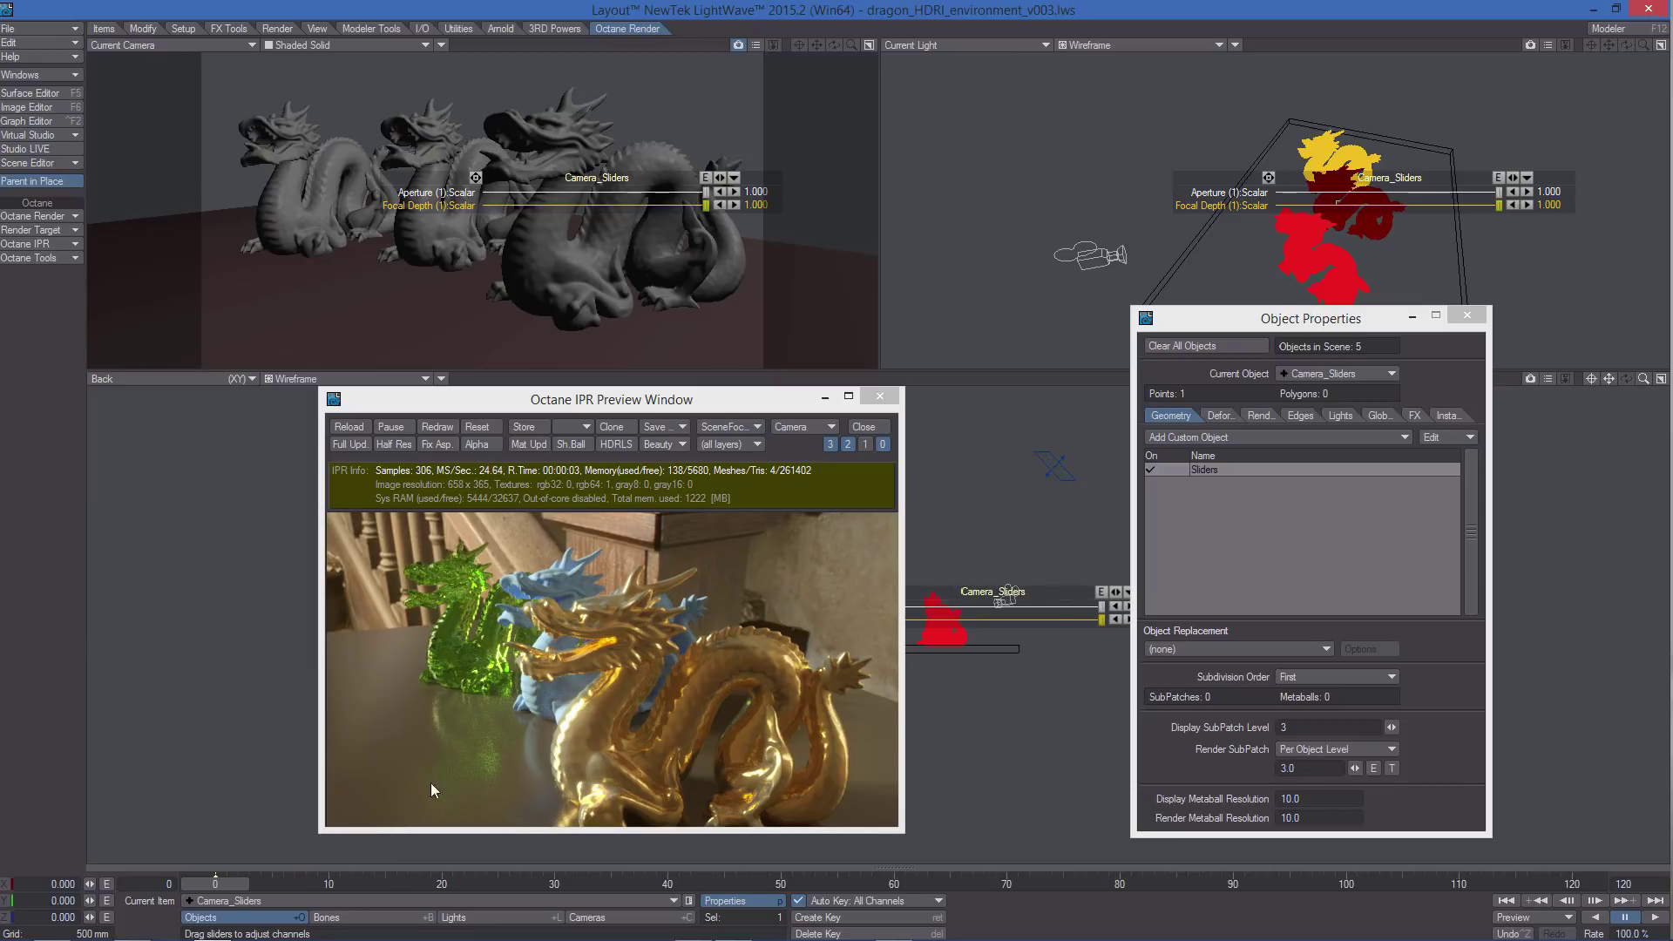
{"action": "mouse_move", "coordinate": [241, 884]}
{"action": "left_mouse_down"}
{"action": "mouse_move", "coordinate": [259, 884]}
{"action": "mouse_move", "coordinate": [216, 884]}
{"action": "left_mouse_up"}
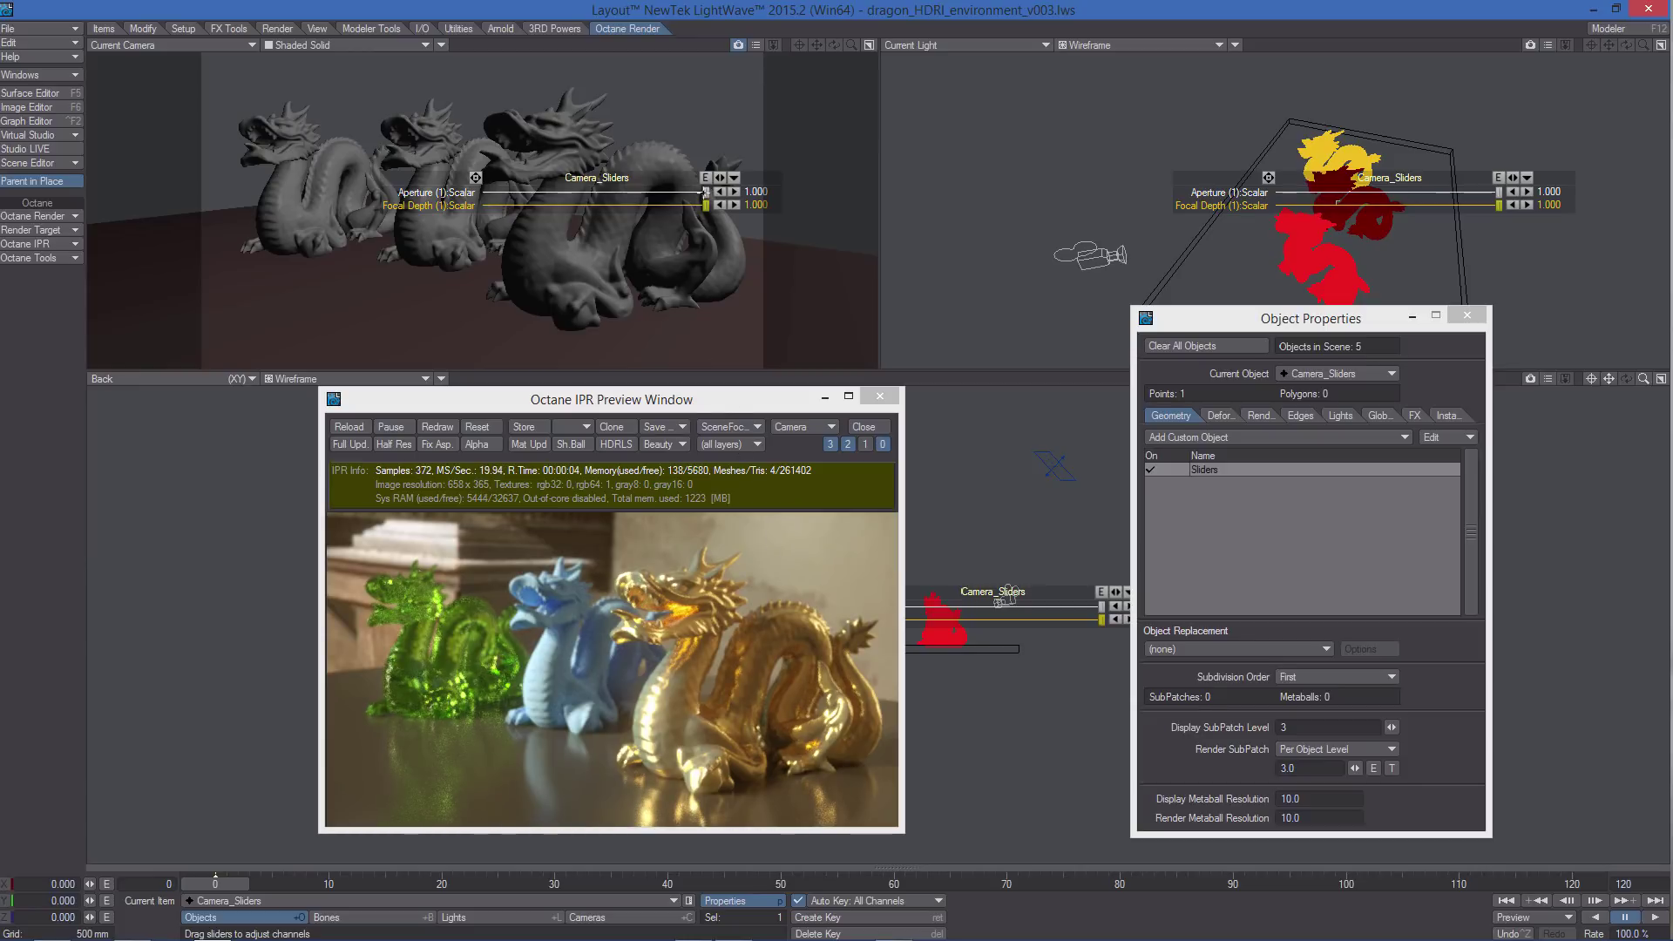
- Drag the Aperture slider down to 0 and back up to 1.000, watching the IPR blur update
{"action": "left_click_drag", "start_coordinate": [706, 193], "coordinate": [490, 192]}
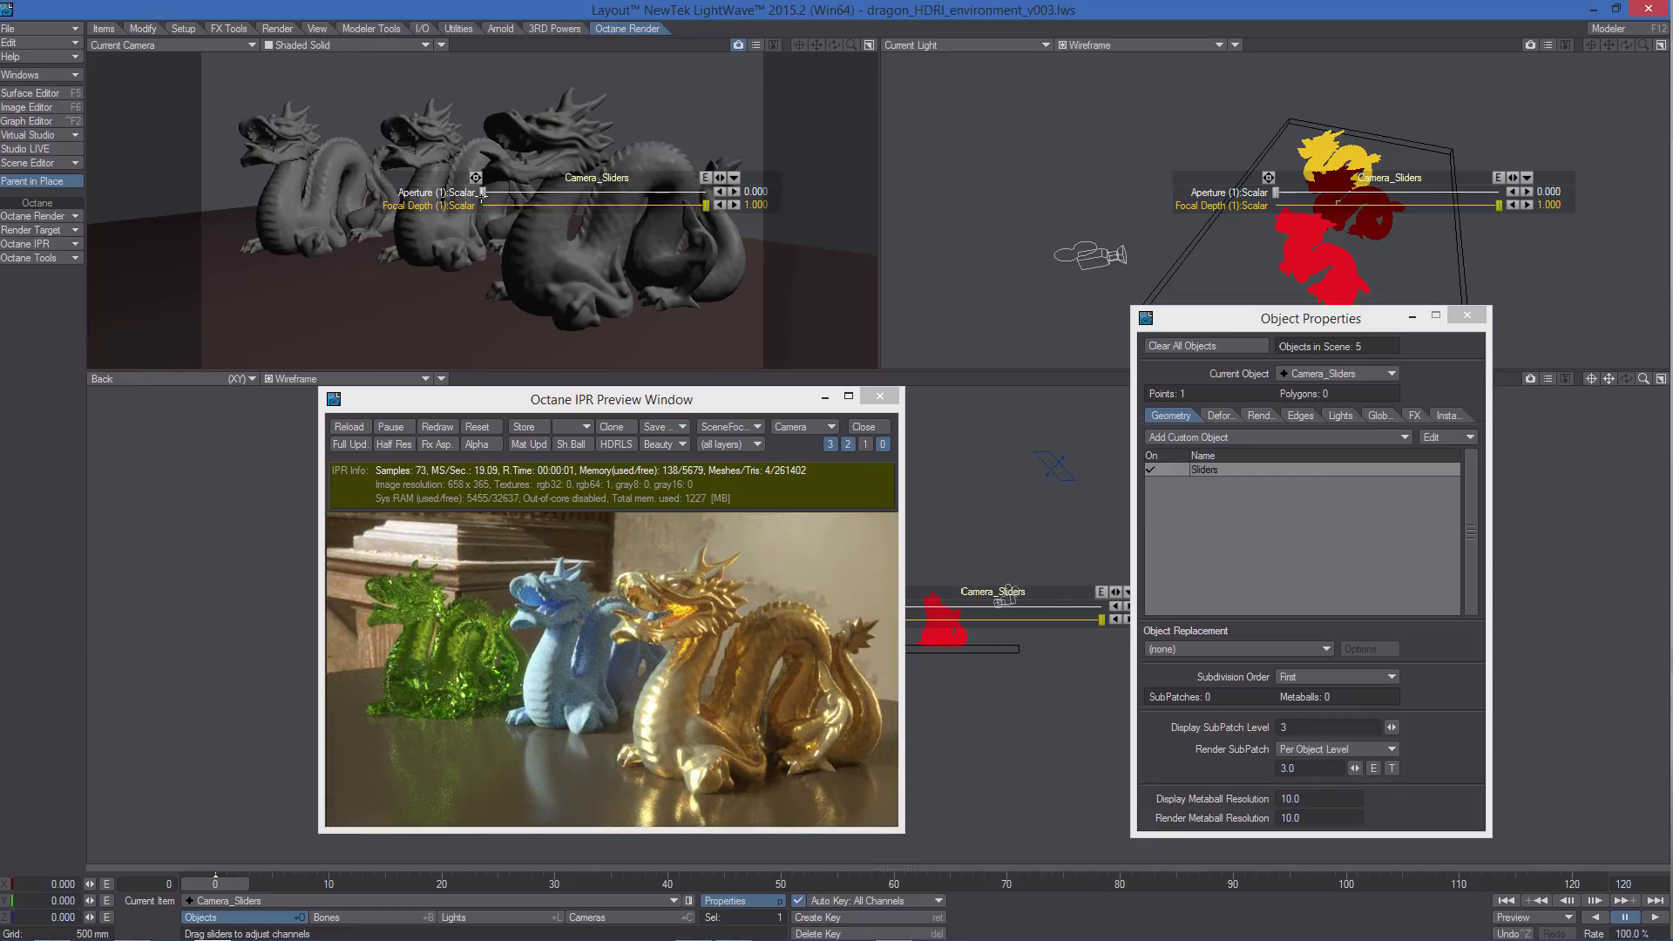
{"action": "left_click_drag", "start_coordinate": [491, 193], "coordinate": [483, 192]}
{"action": "key", "text": "ctrl+z"}
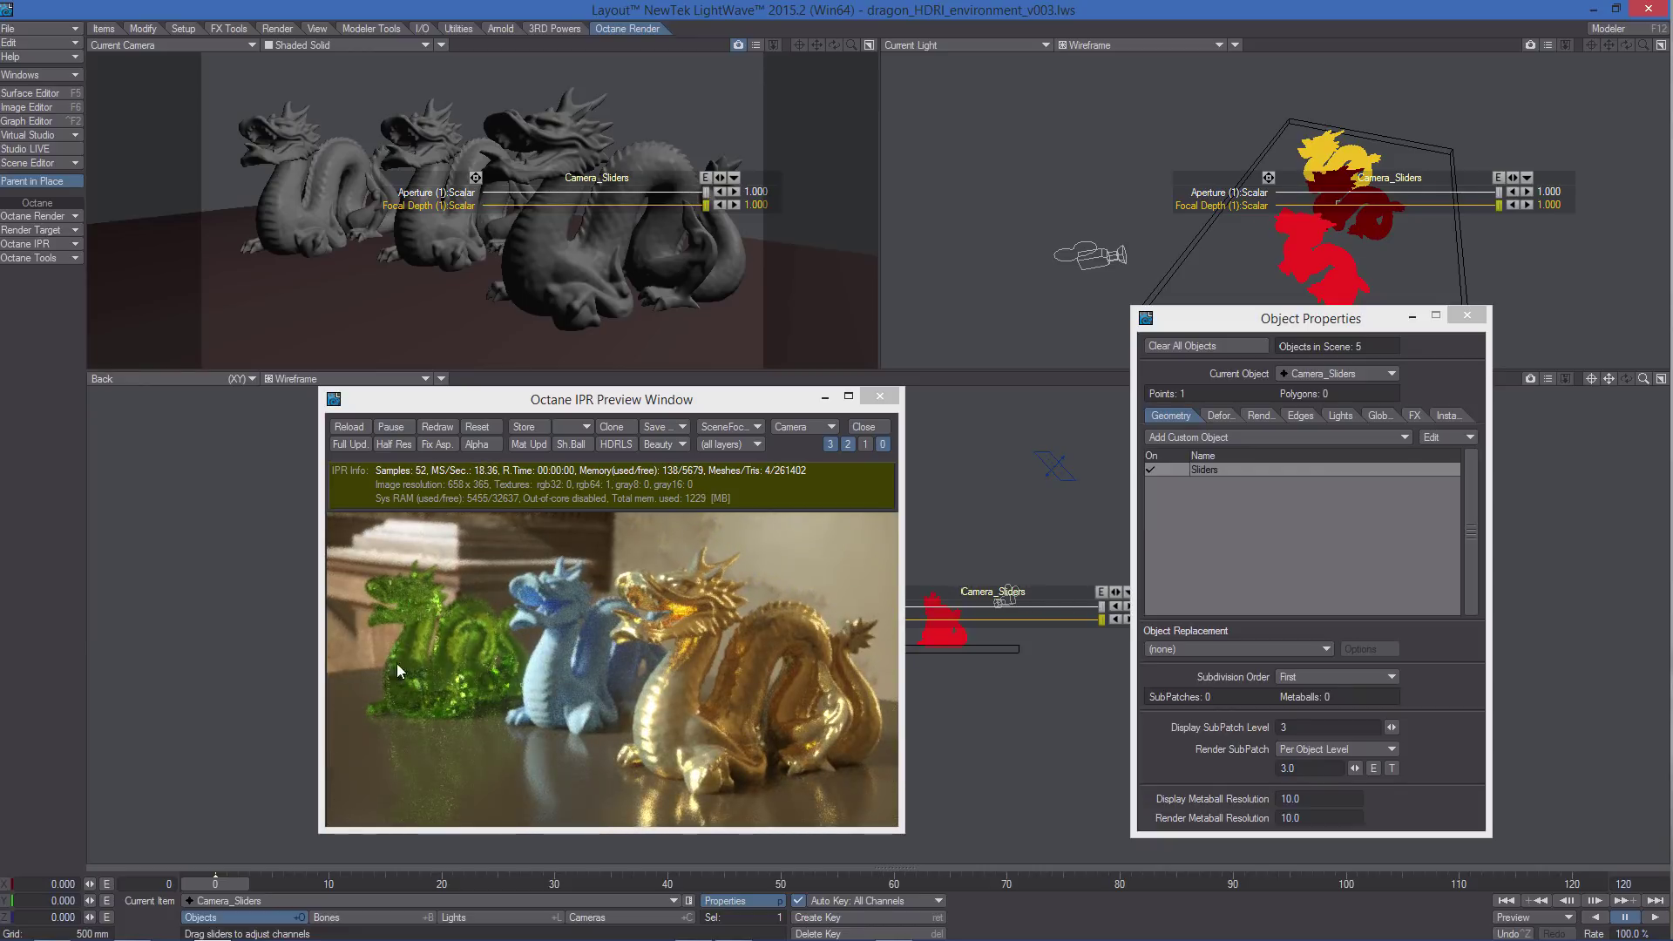
{"action": "left_click_drag", "start_coordinate": [706, 193], "coordinate": [455, 212]}
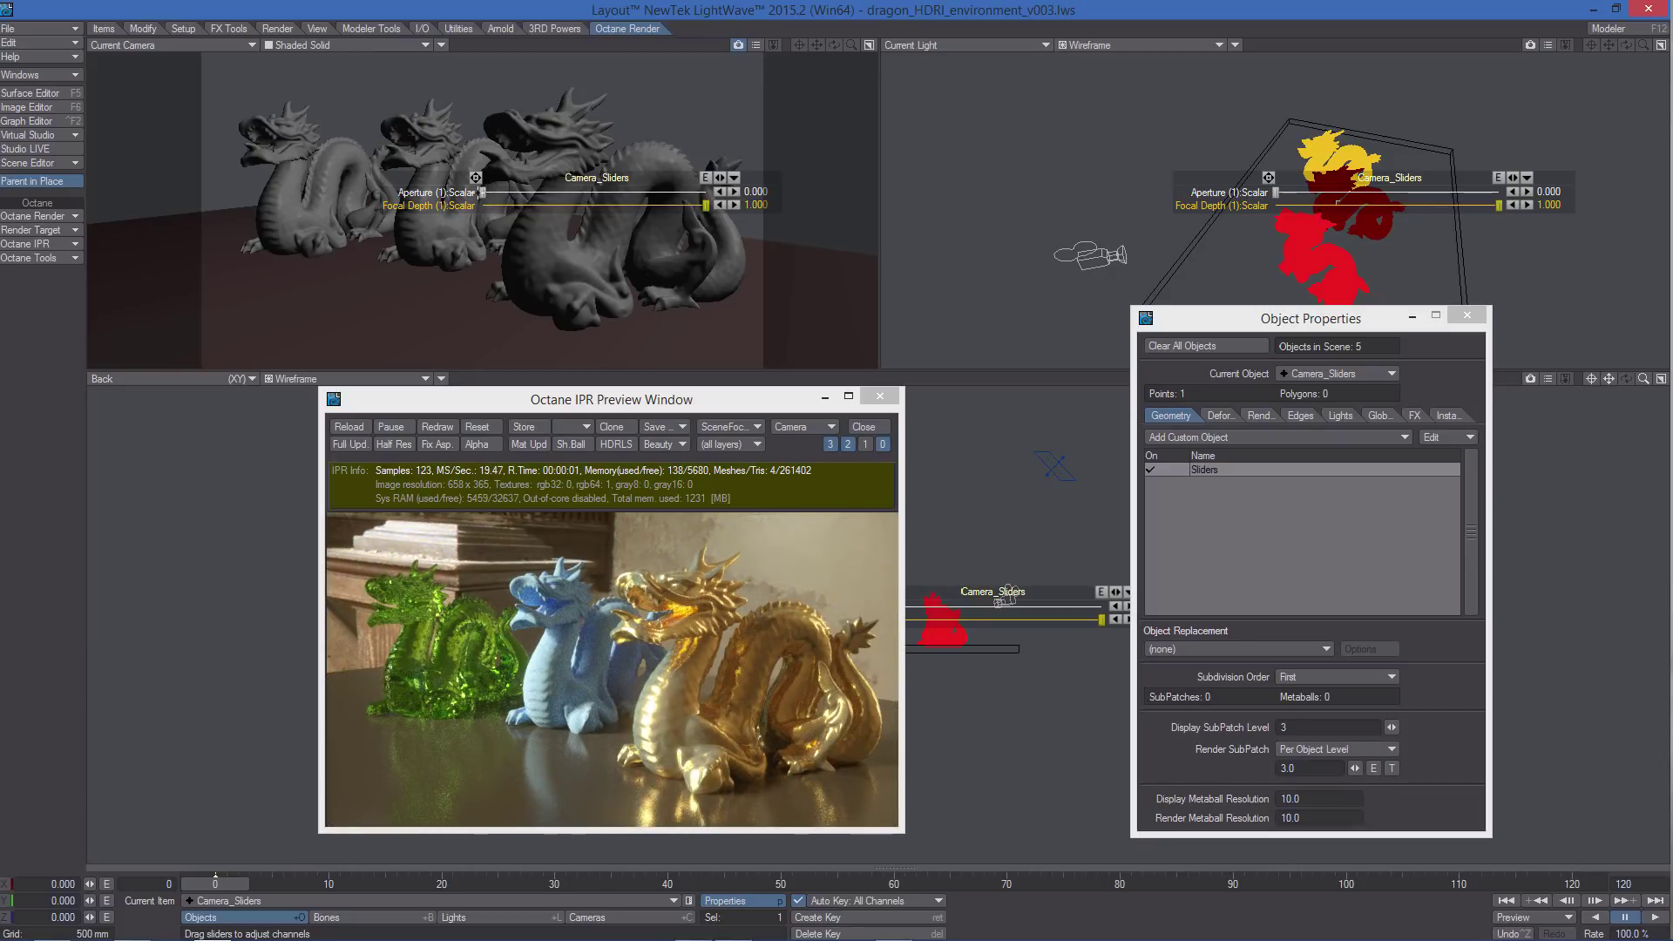
{"action": "left_click_drag", "start_coordinate": [483, 192], "coordinate": [707, 191]}
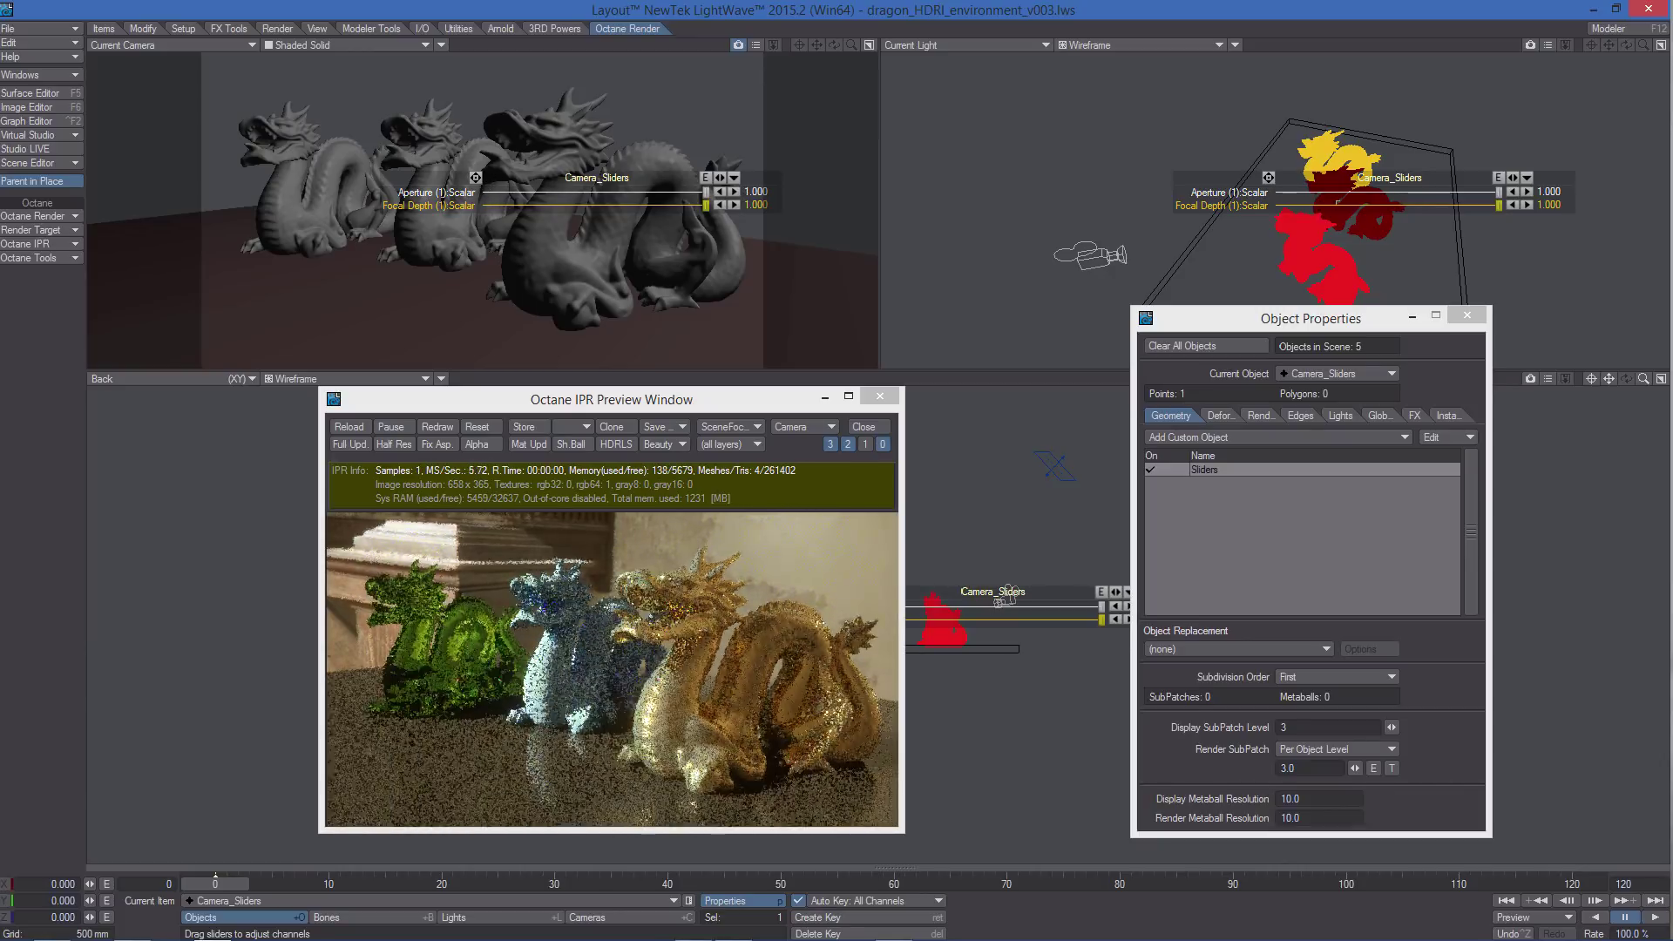
- Set the Aperture (1).Scalar slider's Range Max to 12 in the Sliders setup and confirm
{"action": "double_click", "coordinate": [1222, 468]}
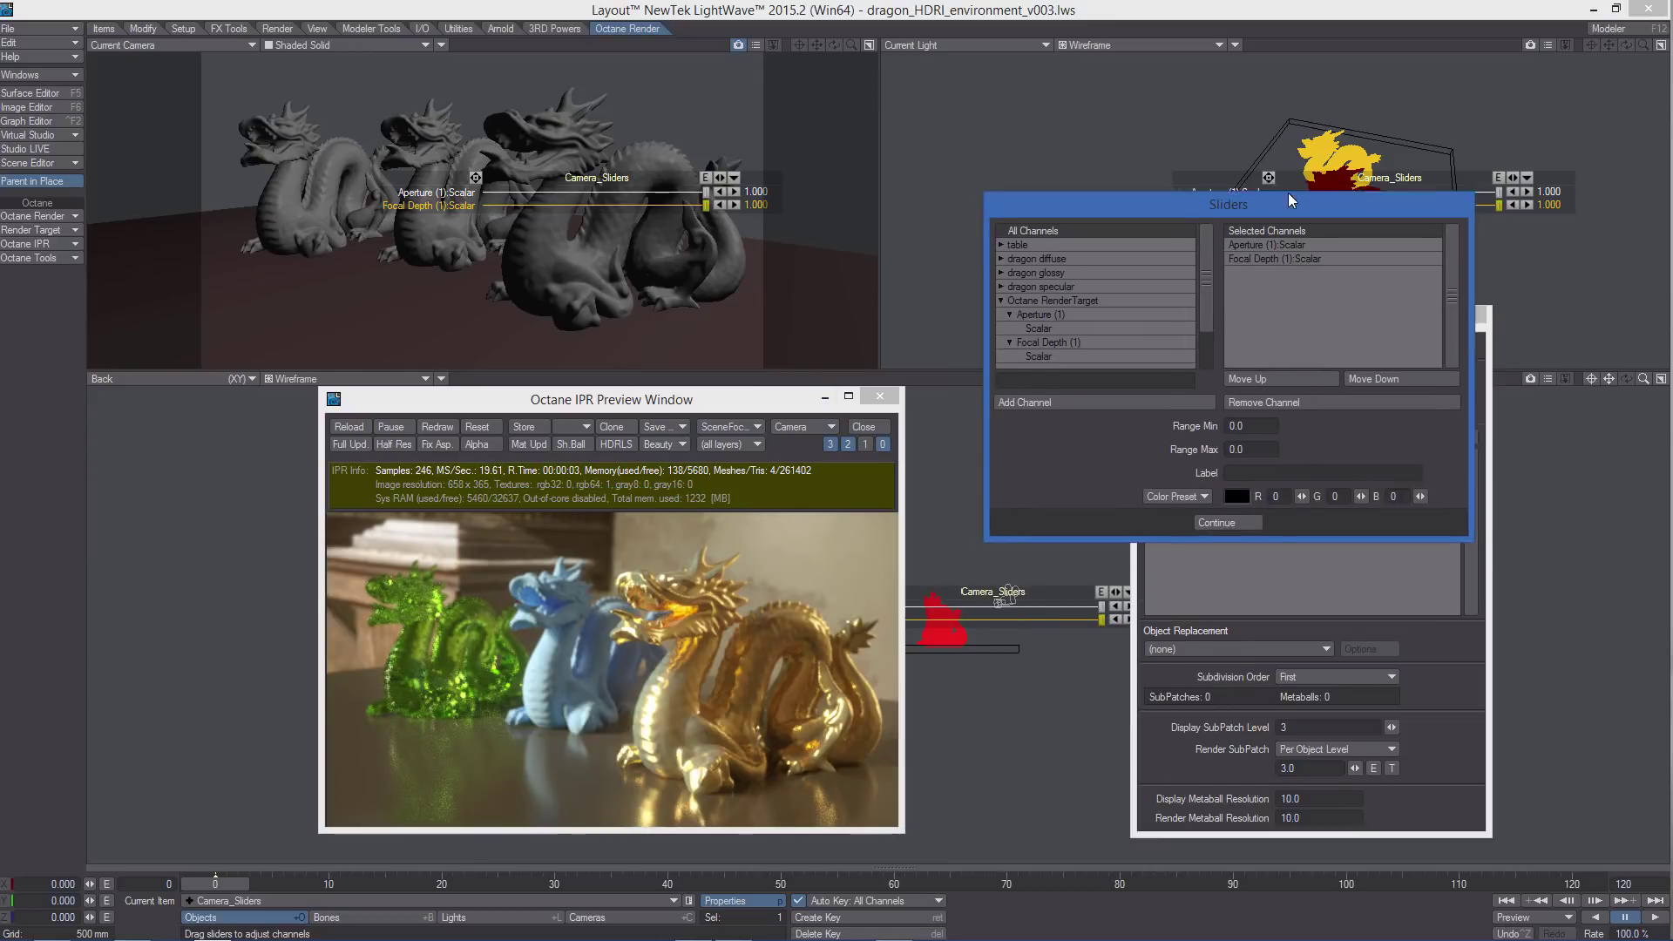
{"action": "left_click_drag", "start_coordinate": [748, 509], "coordinate": [1285, 200]}
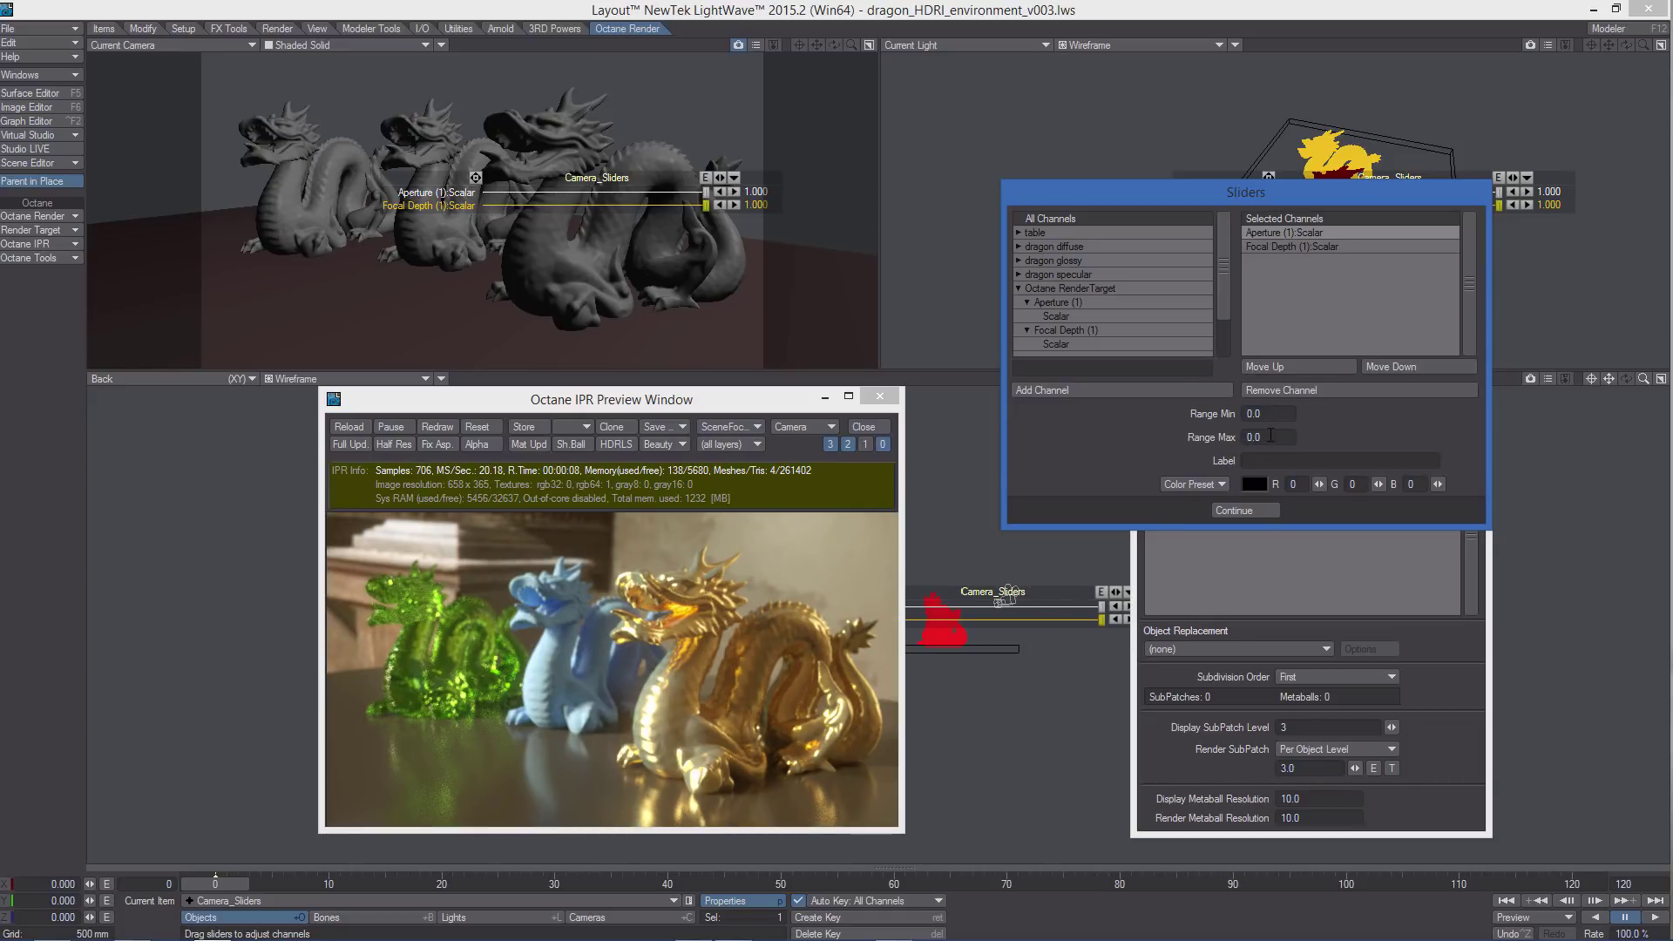
{"action": "left_click", "coordinate": [1271, 435]}
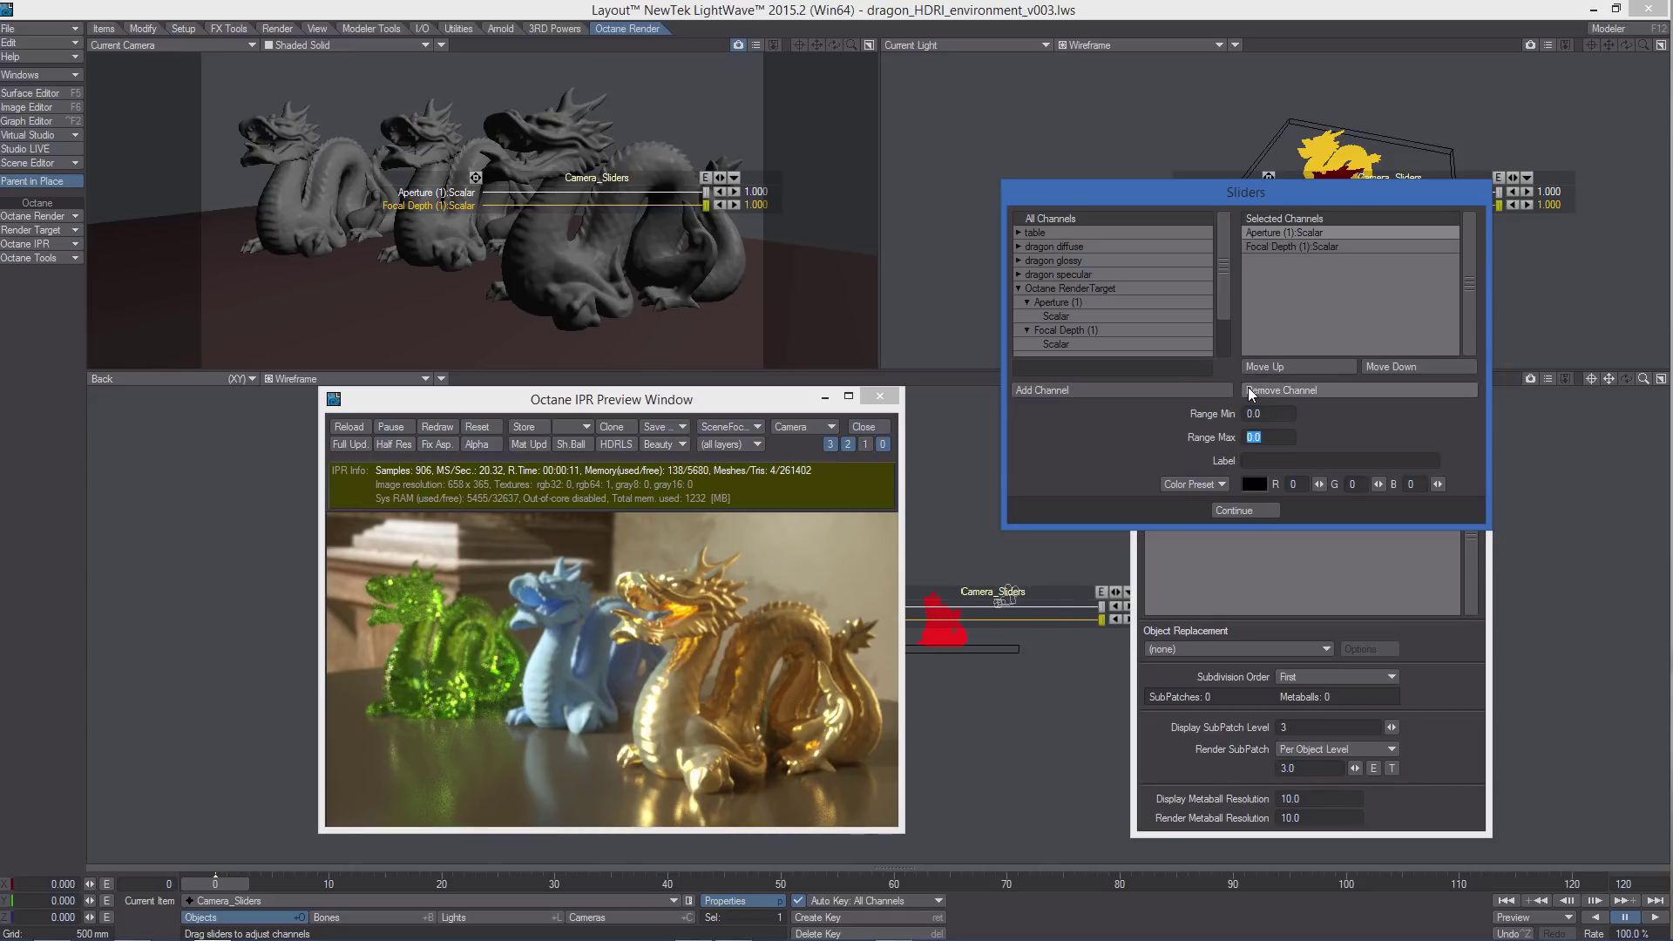
{"action": "type", "text": "12"}
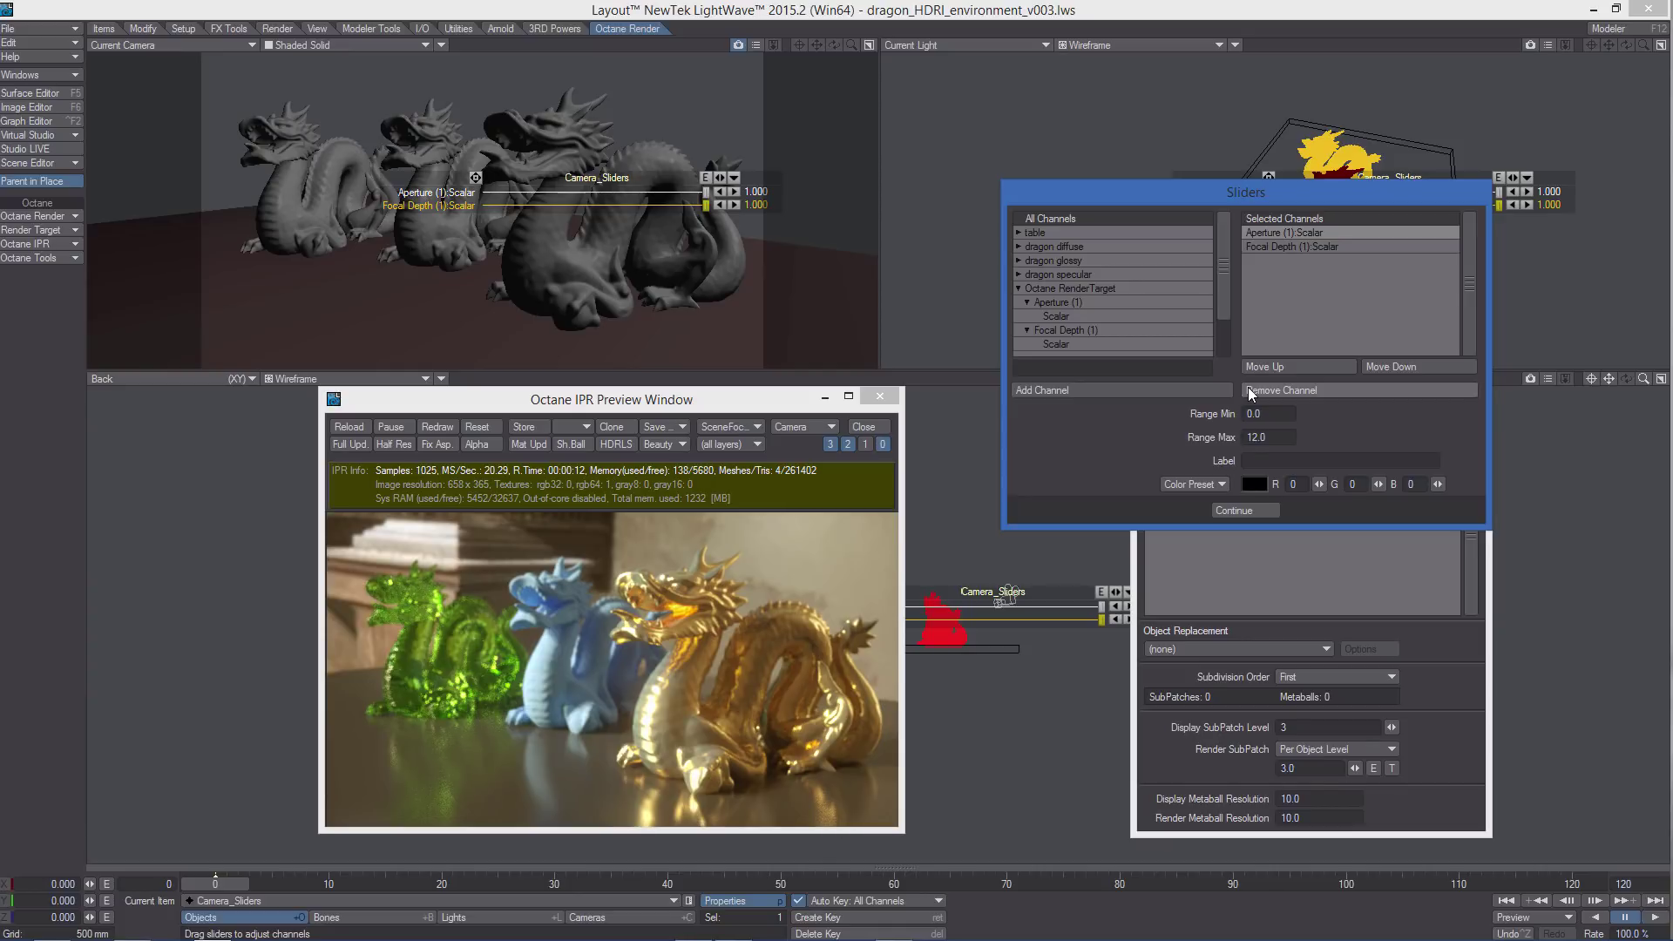
{"action": "left_click", "coordinate": [1250, 513]}
- Sweep the Aperture slider up to 12 and back down to about 4.2, watching the Octane blur change
{"action": "left_click_drag", "start_coordinate": [501, 192], "coordinate": [707, 192]}
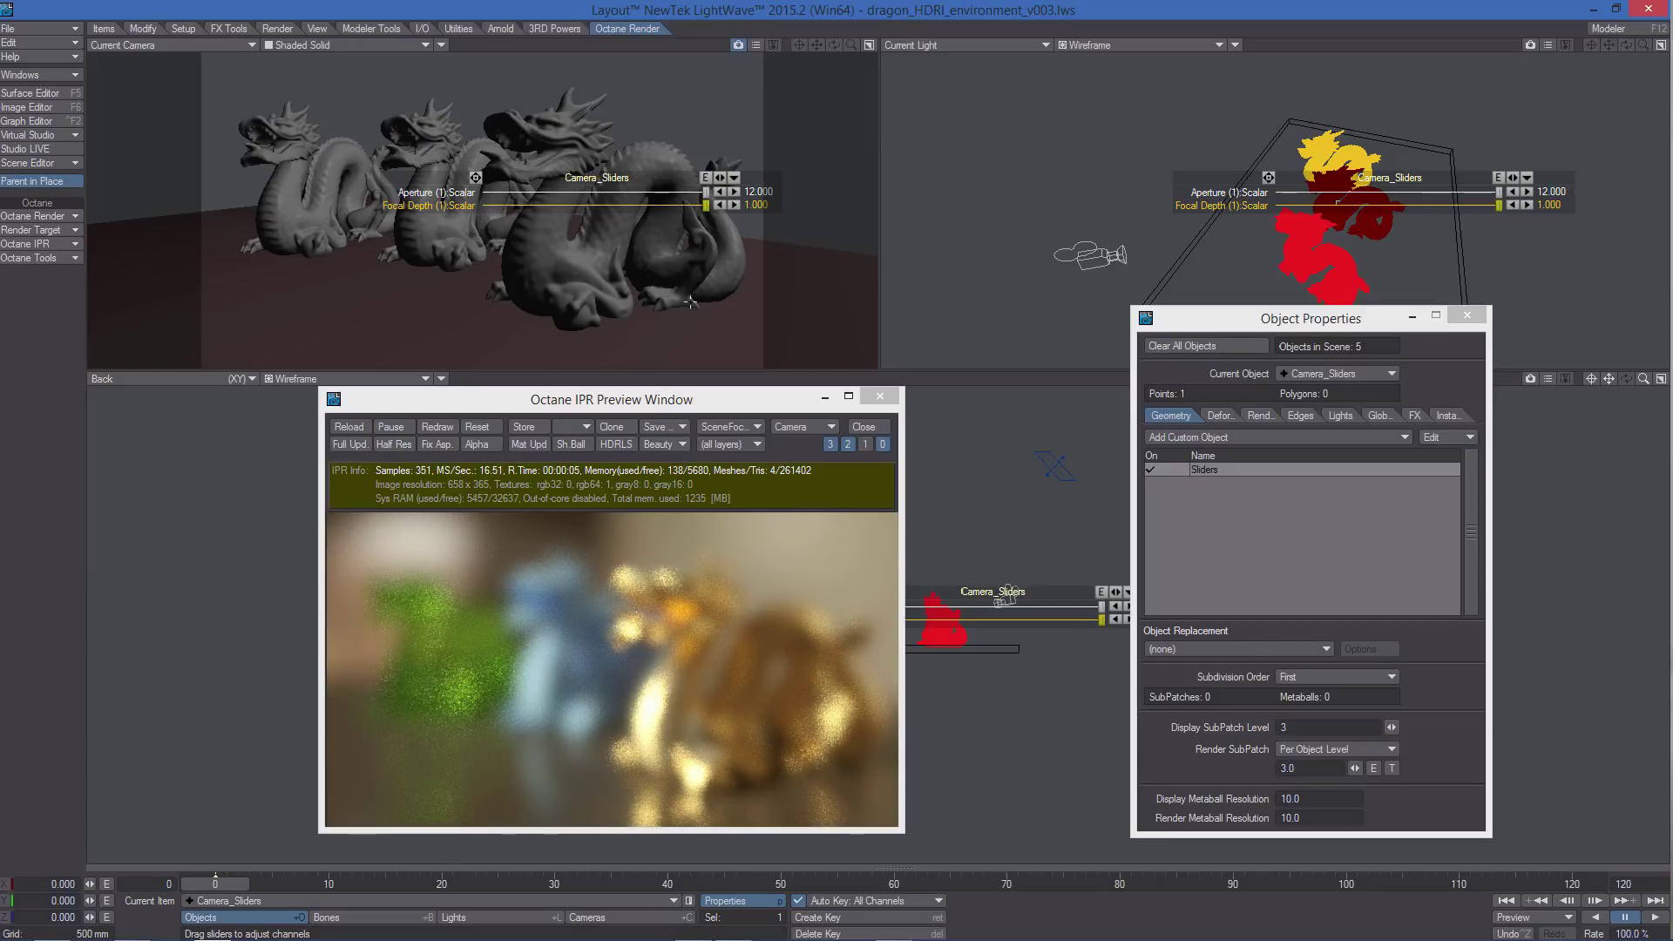
{"action": "left_click_drag", "start_coordinate": [706, 192], "coordinate": [593, 192]}
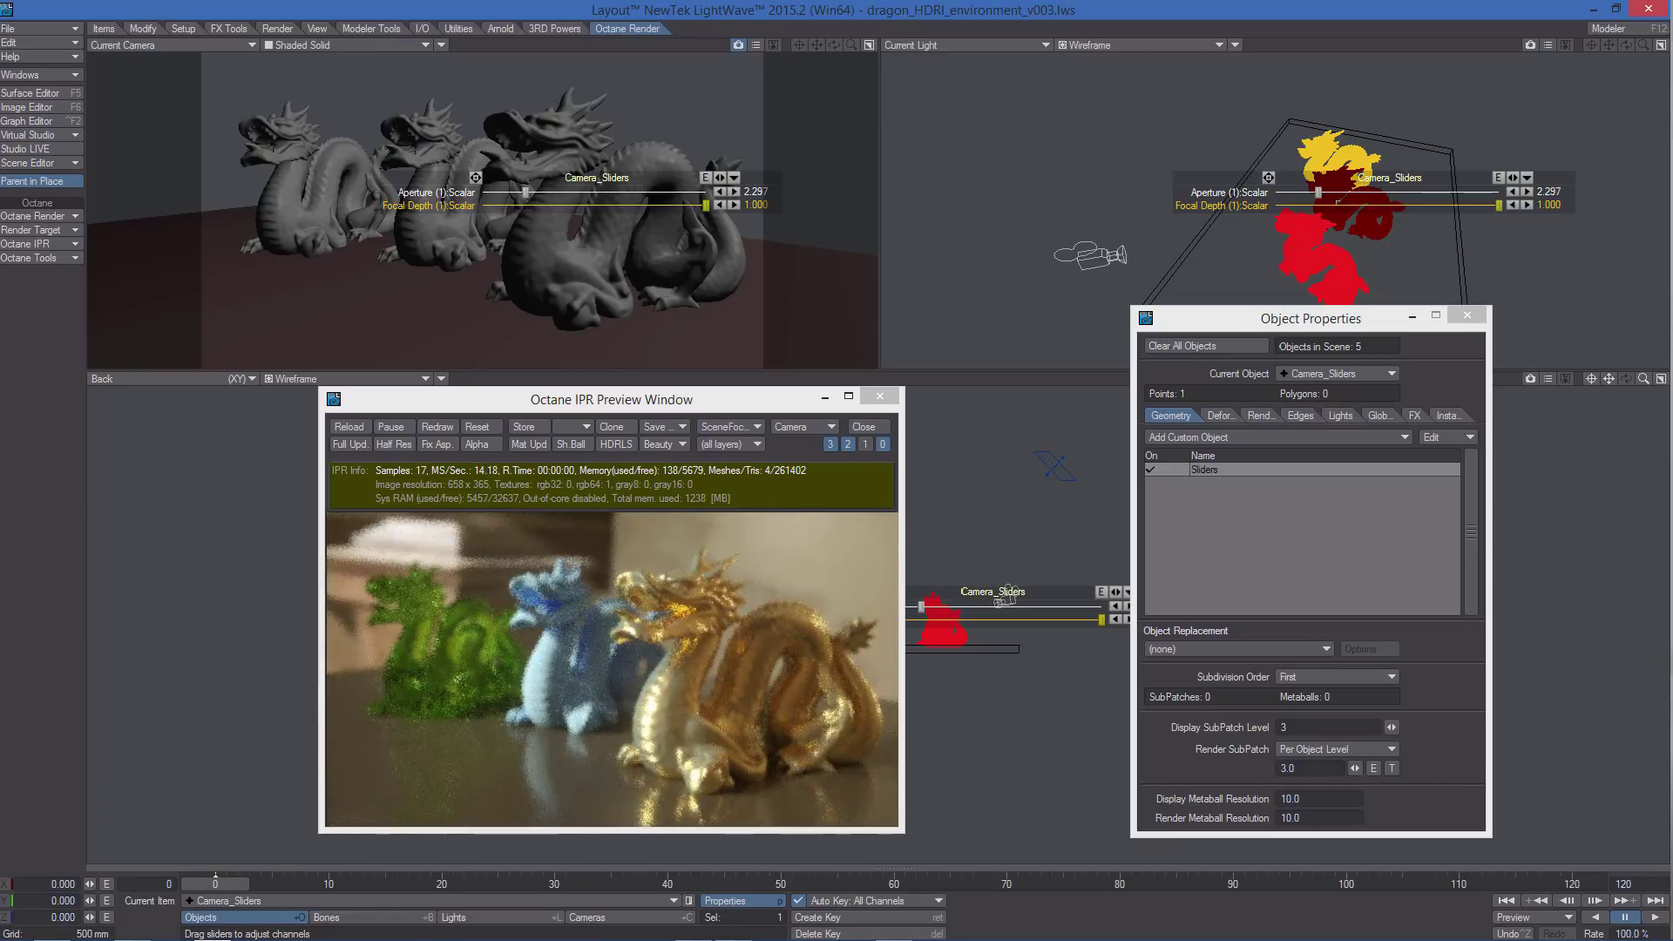
{"action": "mouse_move", "coordinate": [592, 193]}
{"action": "left_mouse_down"}
{"action": "mouse_move", "coordinate": [522, 192]}
{"action": "mouse_move", "coordinate": [562, 192]}
{"action": "left_mouse_up"}
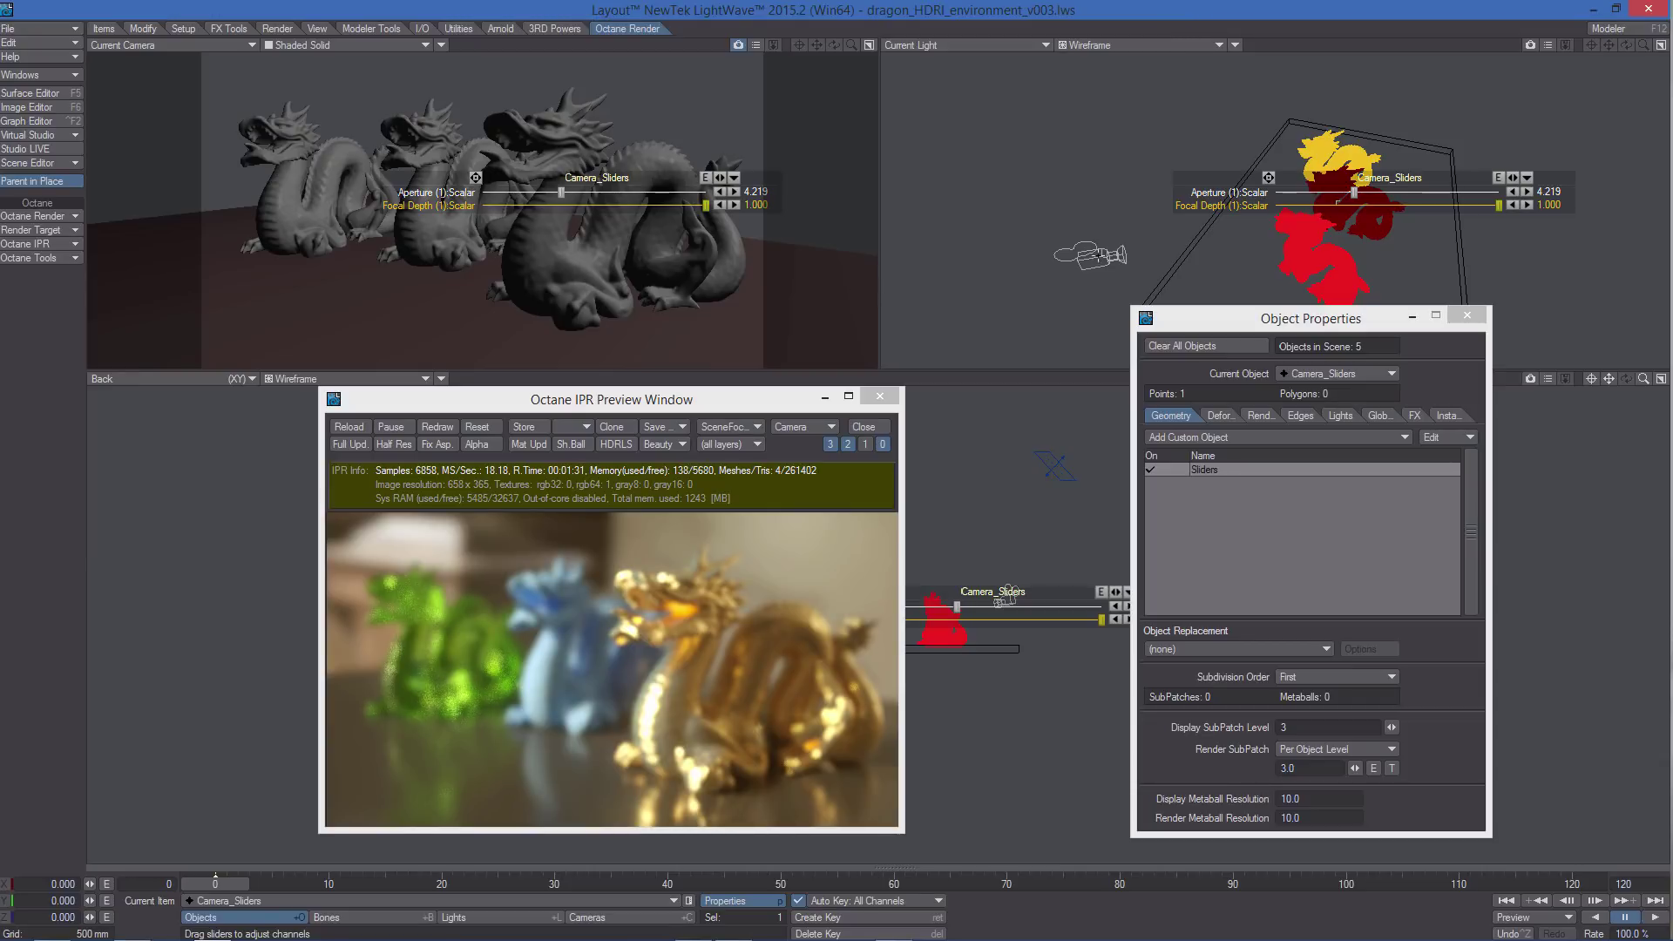
- Set the Focal Depth scalar channel's Range Max to 10 in the Sliders dialog and confirm
{"action": "double_click", "coordinate": [1213, 473]}
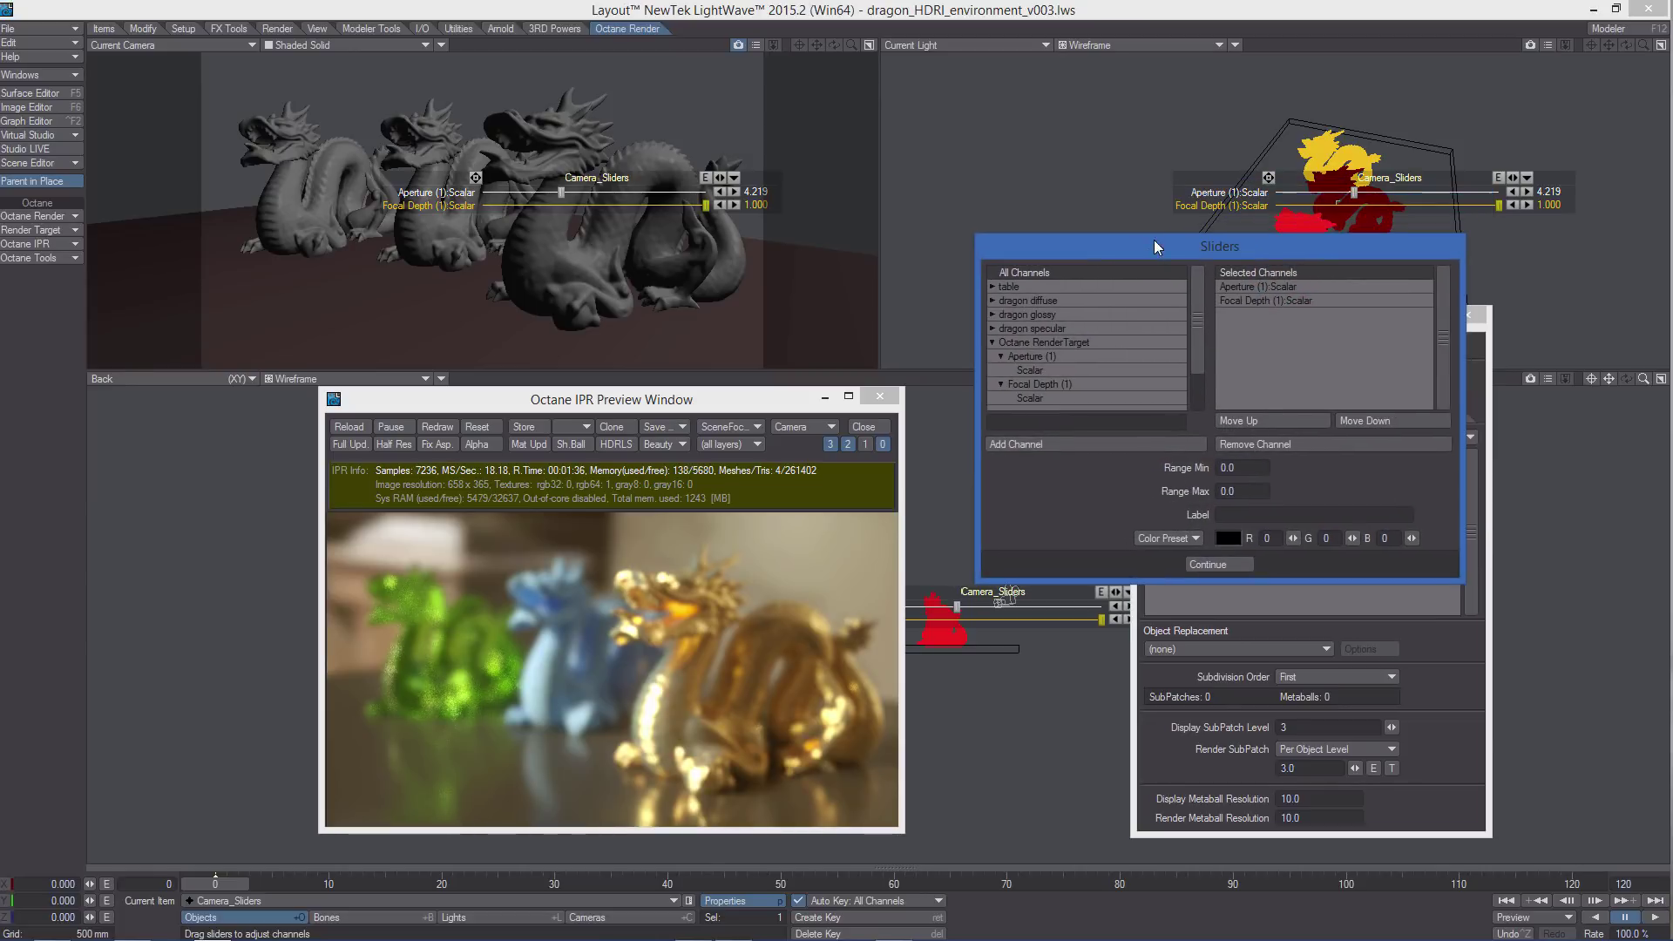
{"action": "left_click", "coordinate": [1204, 391]}
{"action": "left_click", "coordinate": [1260, 302]}
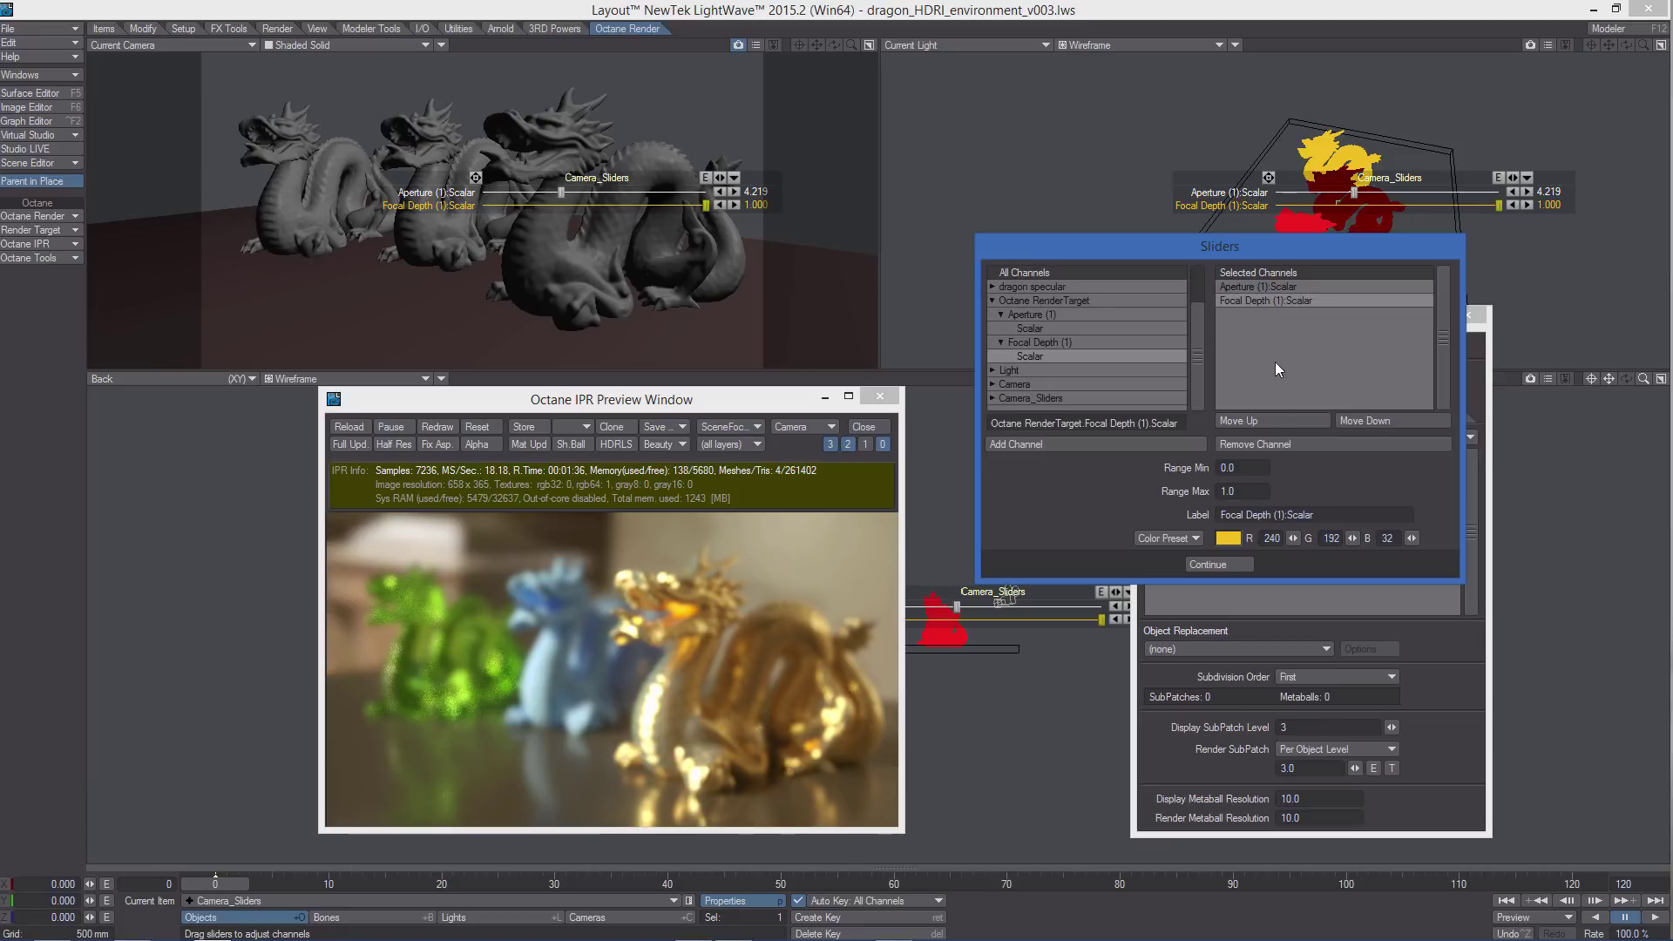
{"action": "left_click", "coordinate": [1252, 491]}
{"action": "key", "text": "Return"}
{"action": "left_click", "coordinate": [1207, 565]}
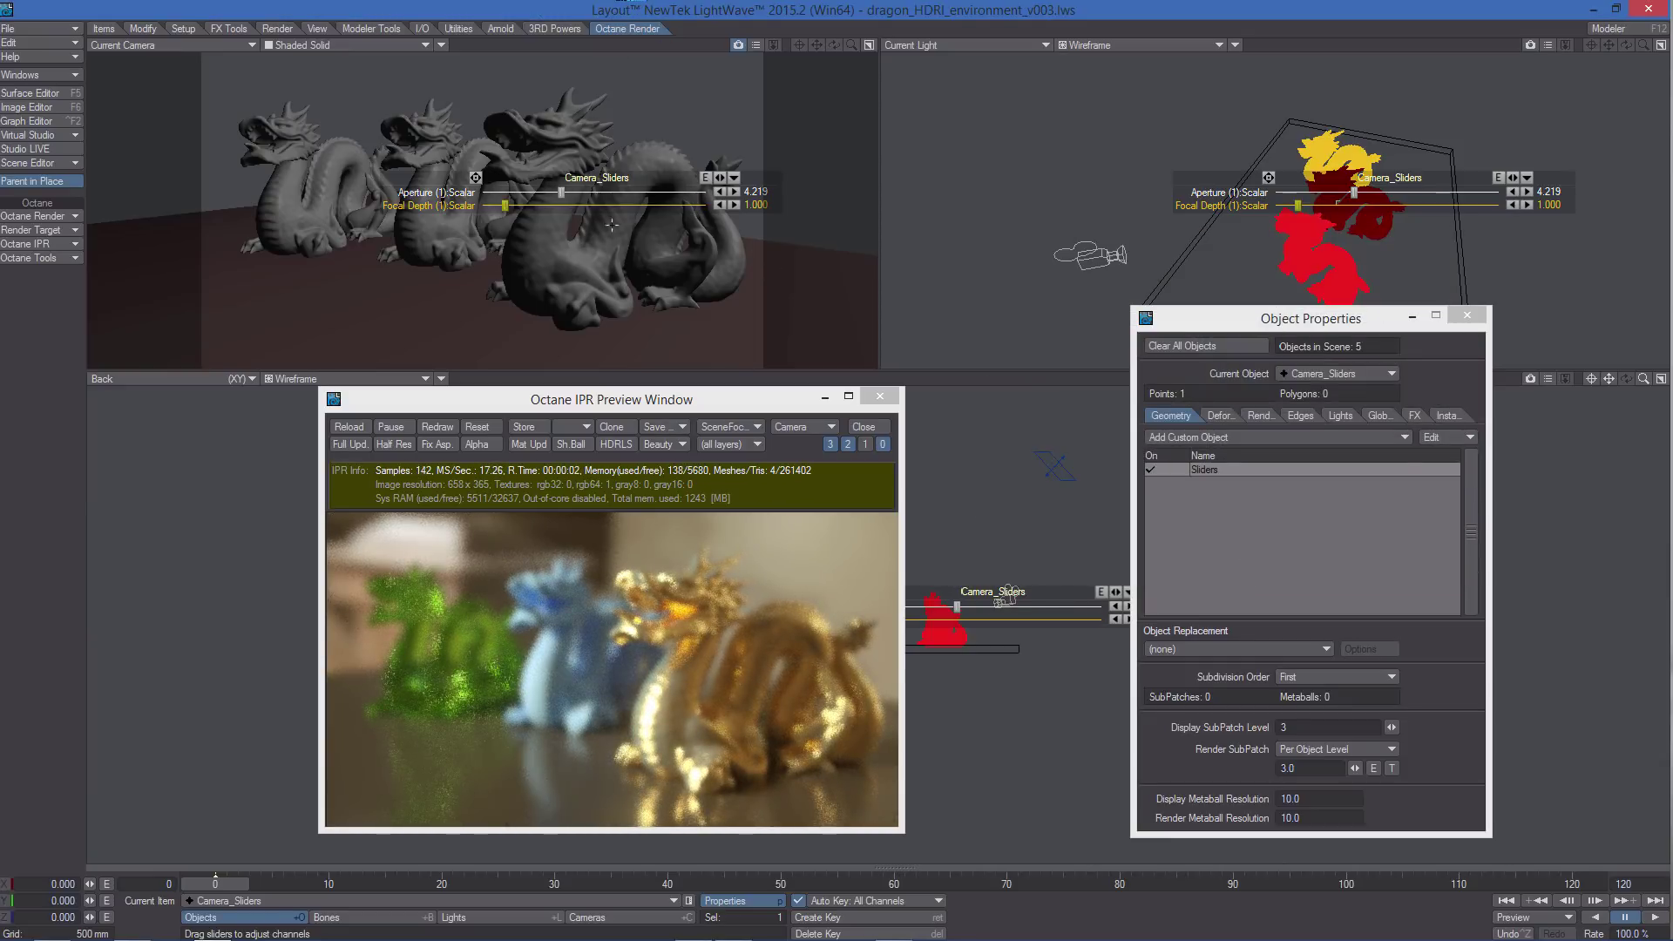
- Test focus with Focal Depth around 2–4 and Aperture about 5.2, moving the Octane preview aside
{"action": "left_click_drag", "start_coordinate": [505, 205], "coordinate": [567, 192]}
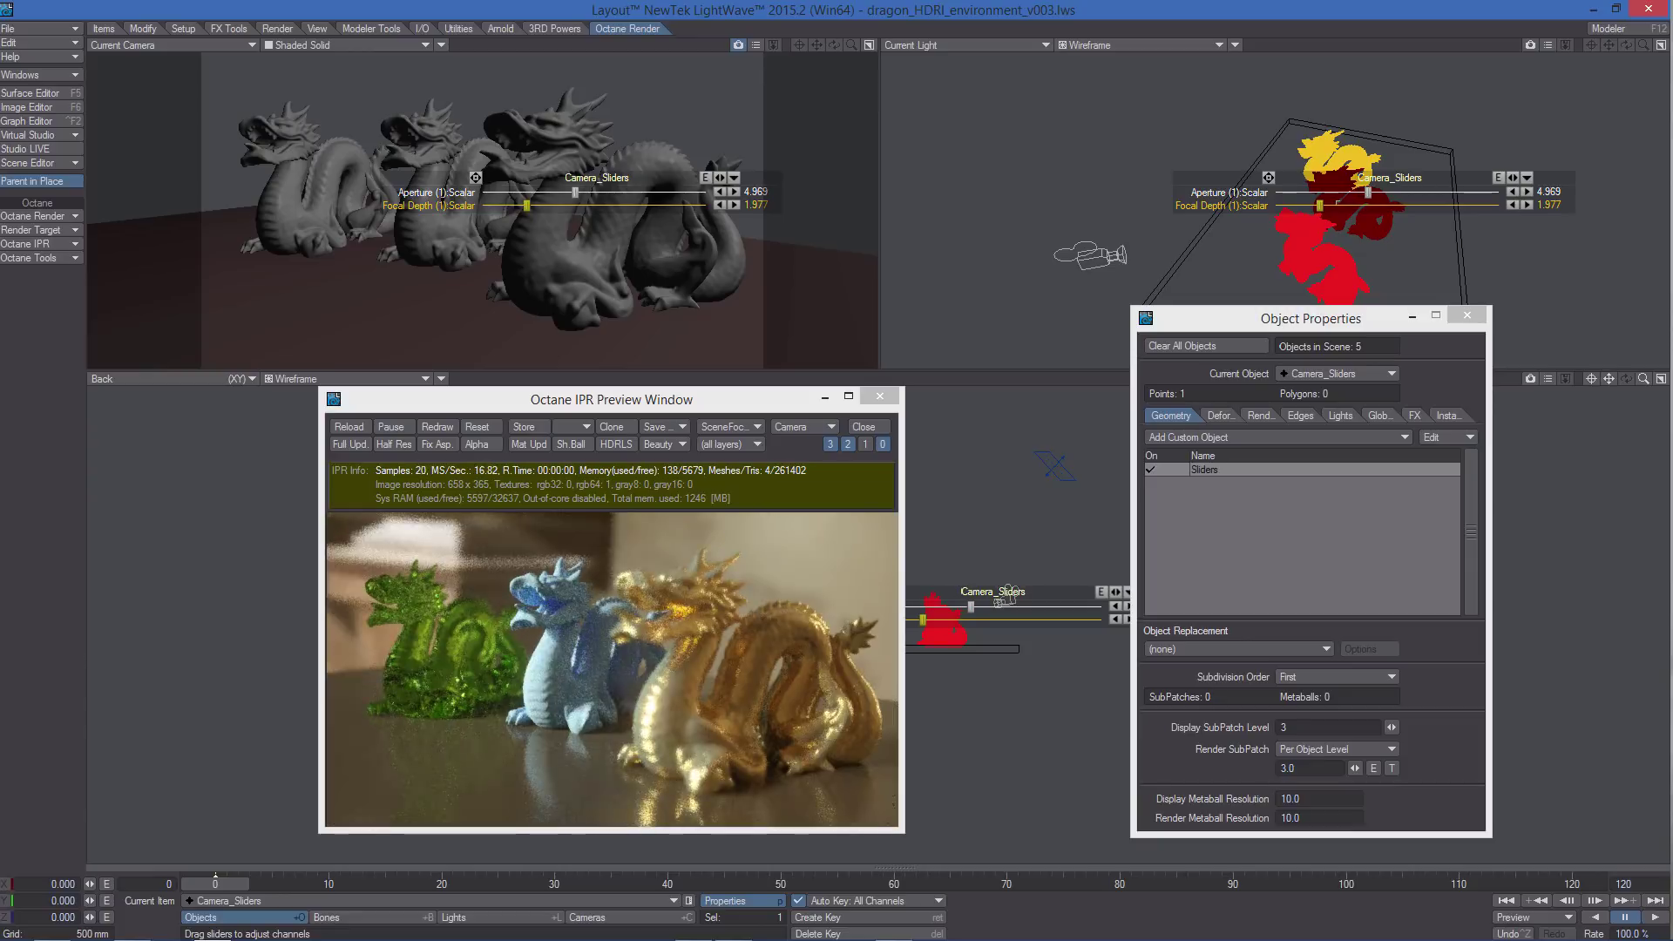
{"action": "left_click_drag", "start_coordinate": [568, 191], "coordinate": [626, 193]}
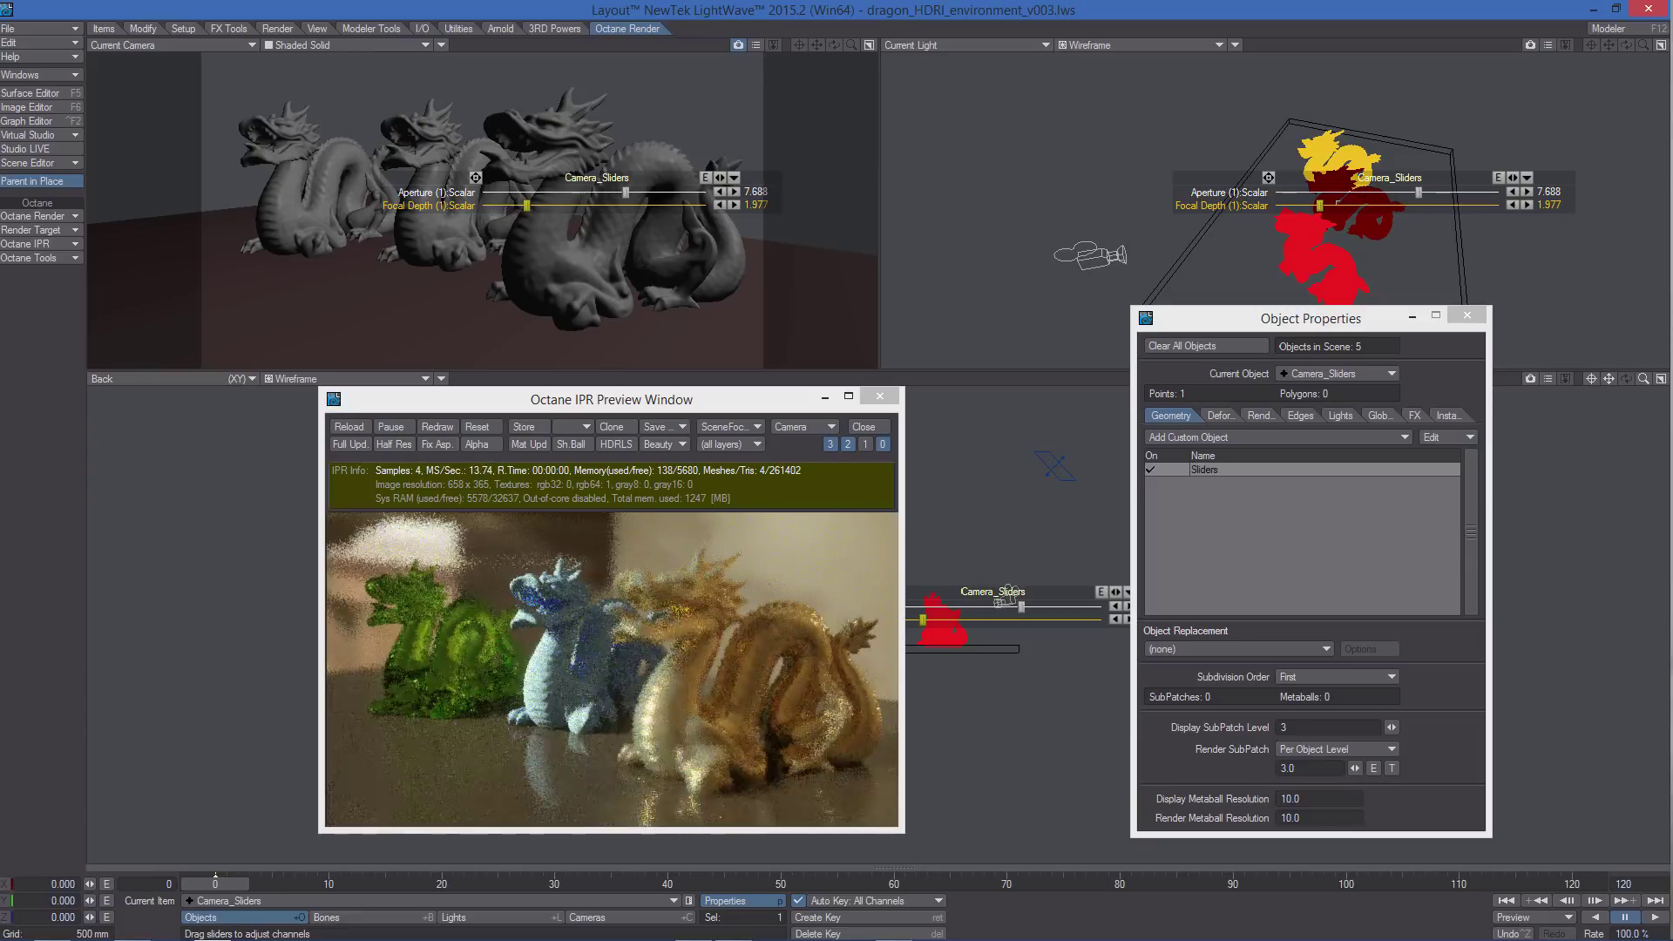
{"action": "mouse_move", "coordinate": [527, 205]}
{"action": "left_mouse_down"}
{"action": "mouse_move", "coordinate": [573, 206]}
{"action": "mouse_move", "coordinate": [505, 206]}
{"action": "left_mouse_up"}
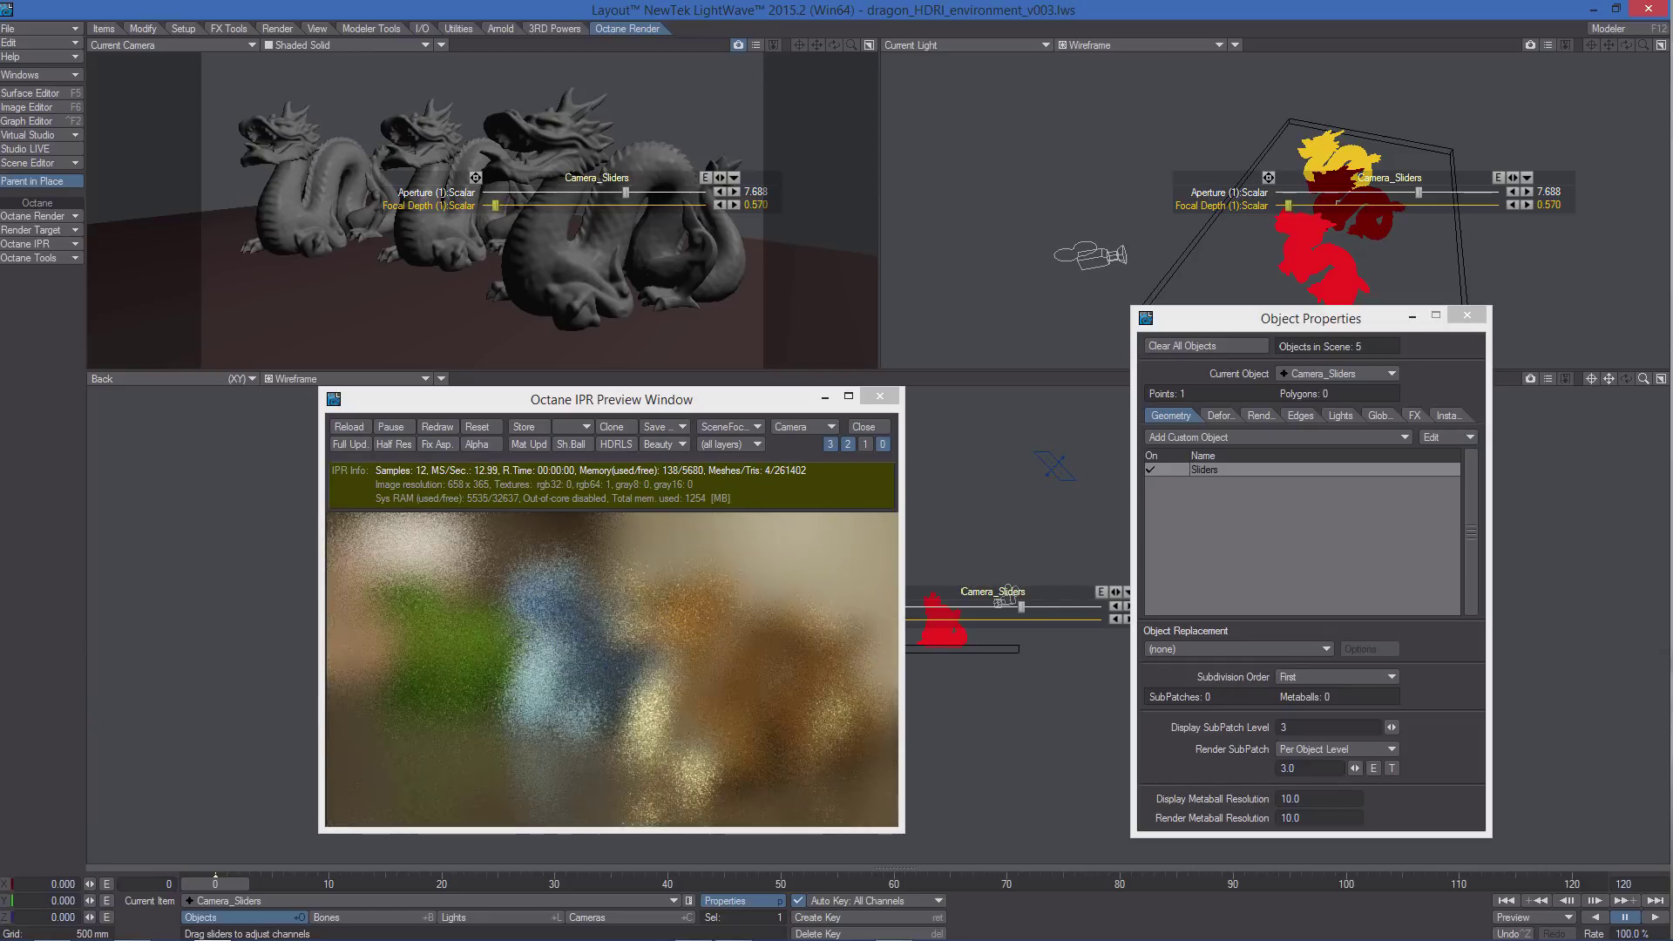
{"action": "left_click_drag", "start_coordinate": [505, 206], "coordinate": [543, 206]}
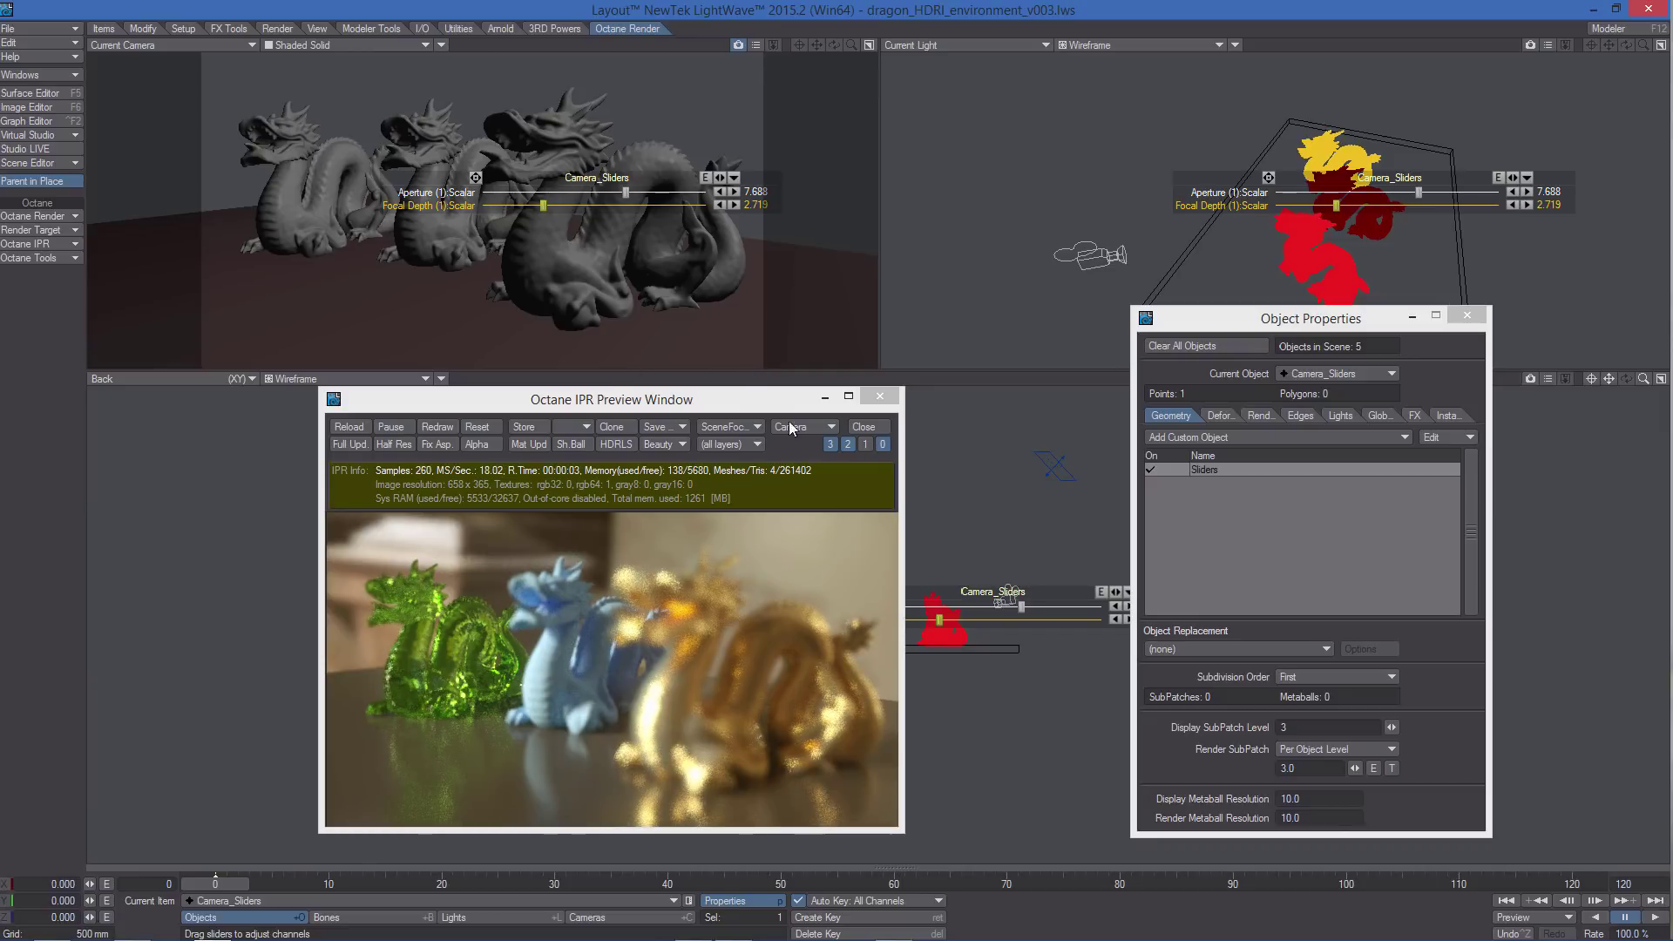
{"action": "left_click_drag", "start_coordinate": [719, 400], "coordinate": [609, 337]}
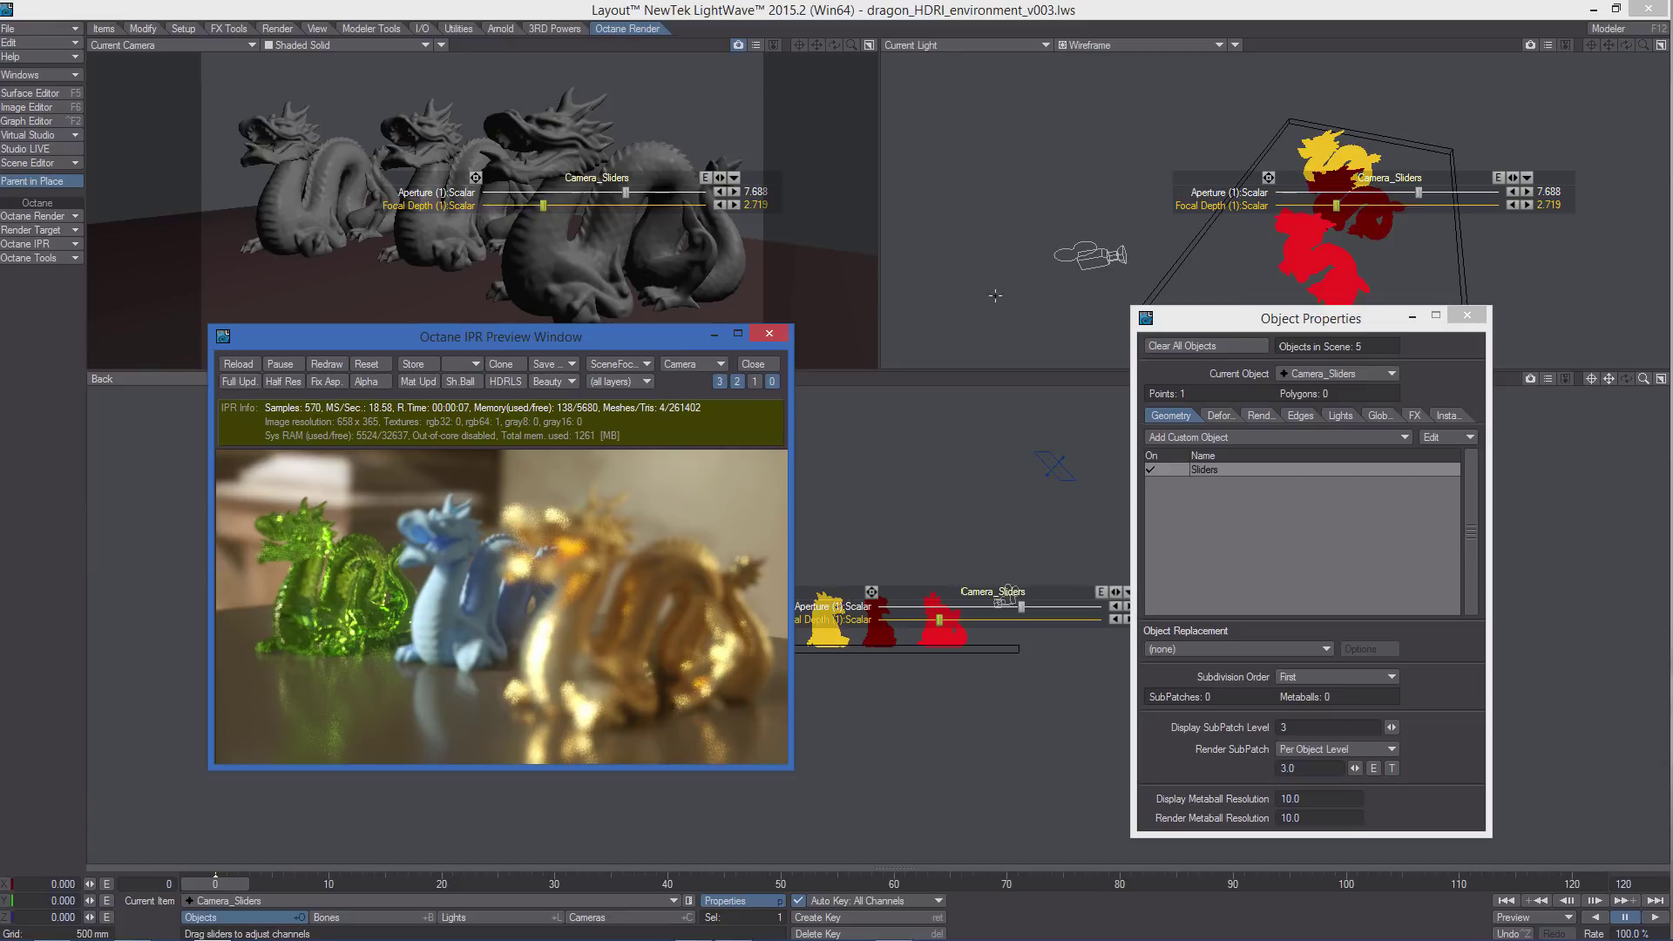
{"action": "left_click", "coordinate": [223, 884]}
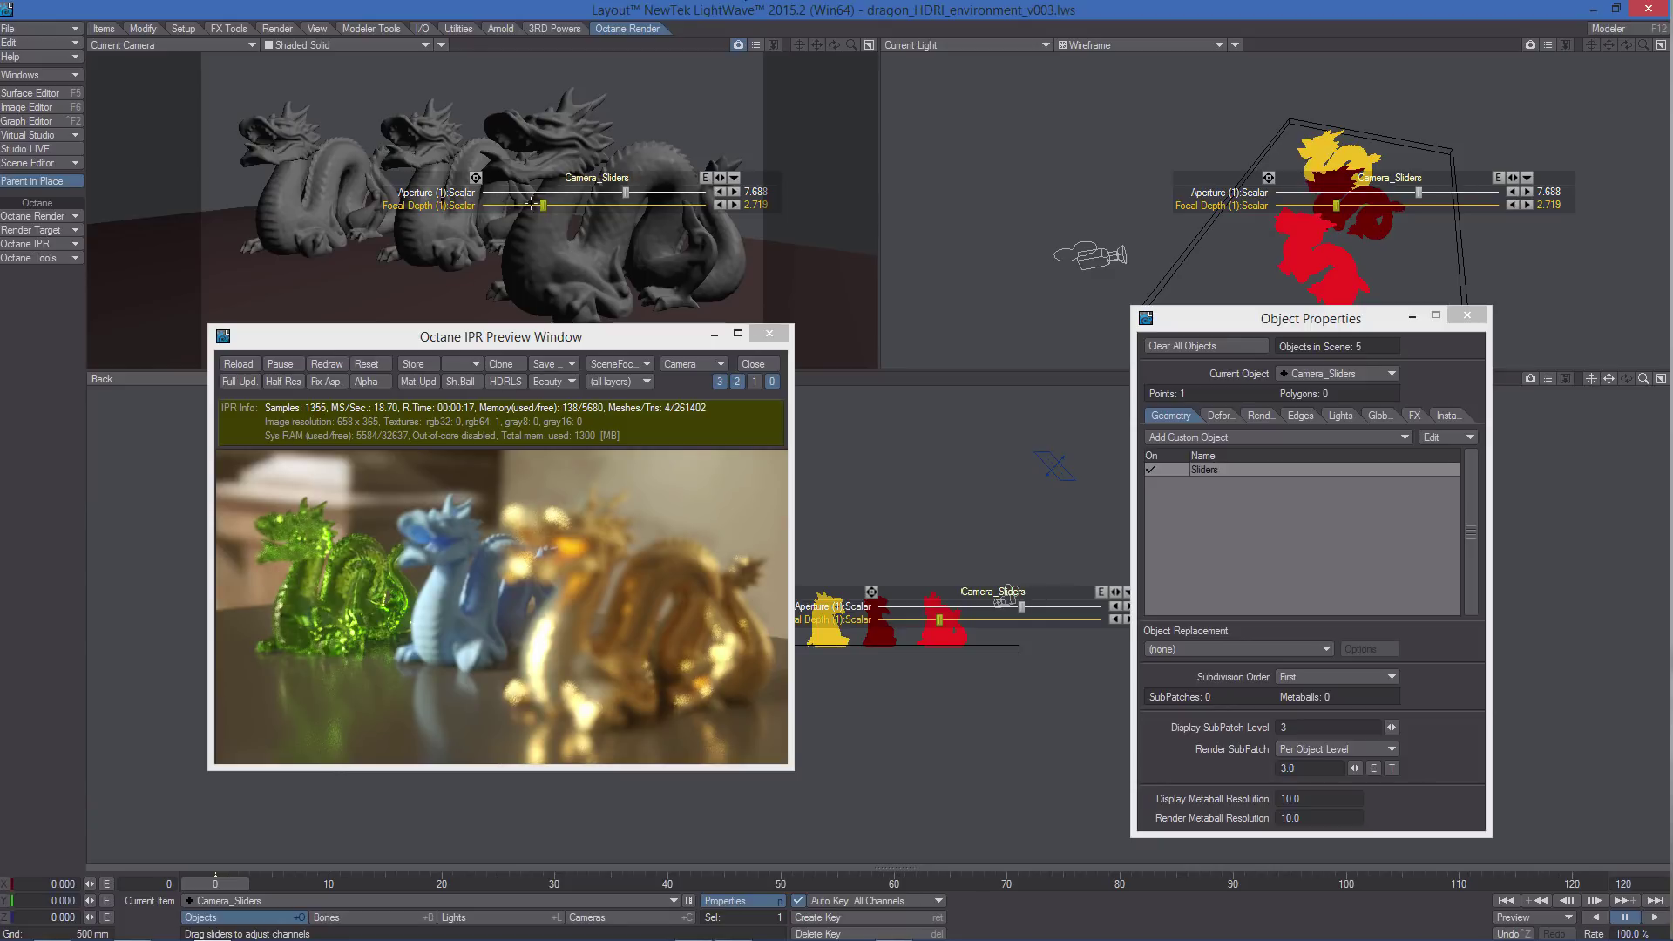
- Scrub the timeline between frames 7 and 27 with Aperture opened to 12 to view animated depth of field
{"action": "left_click_drag", "start_coordinate": [545, 205], "coordinate": [543, 205]}
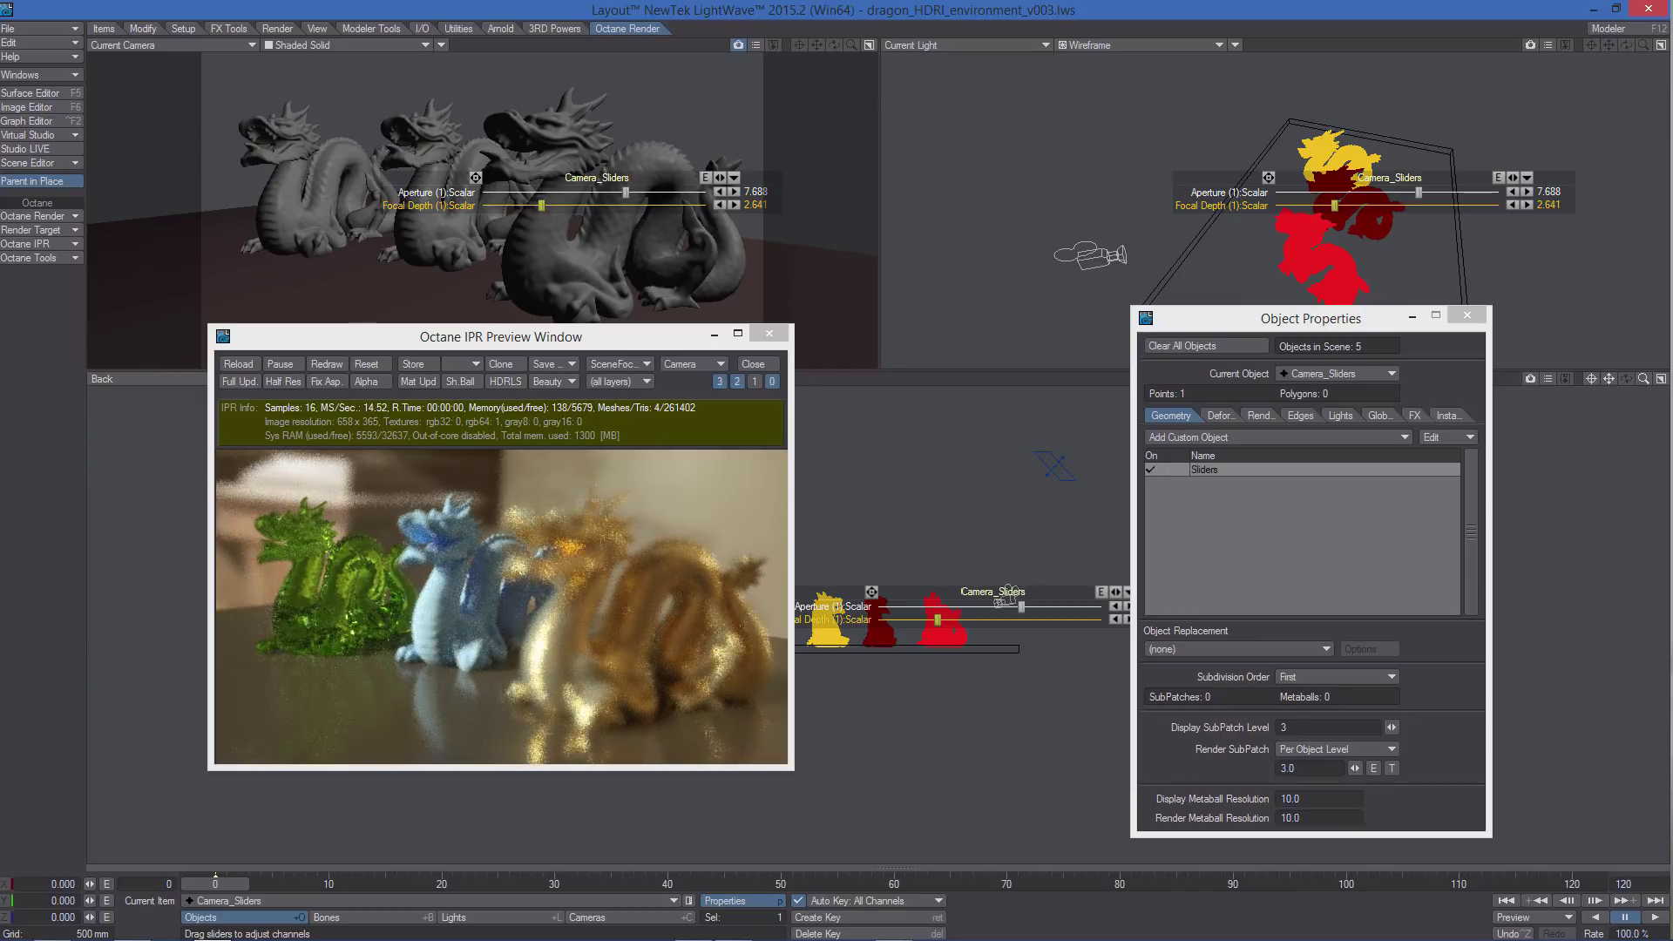
{"action": "left_click_drag", "start_coordinate": [543, 205], "coordinate": [535, 206]}
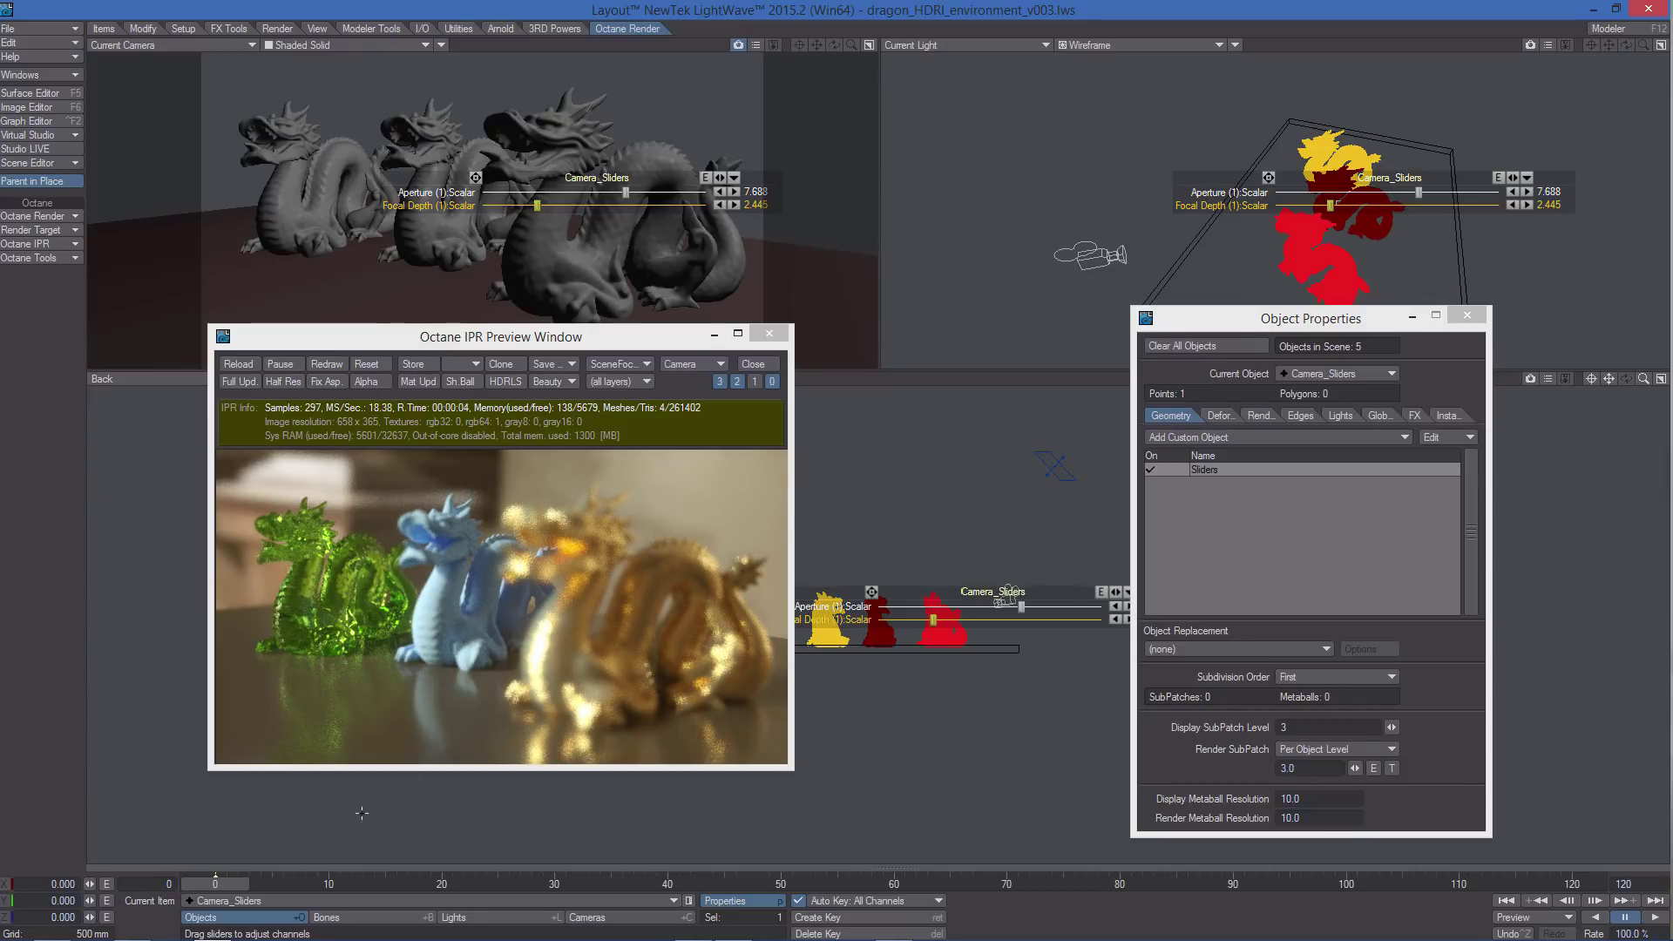
{"action": "left_click_drag", "start_coordinate": [217, 884], "coordinate": [521, 884]}
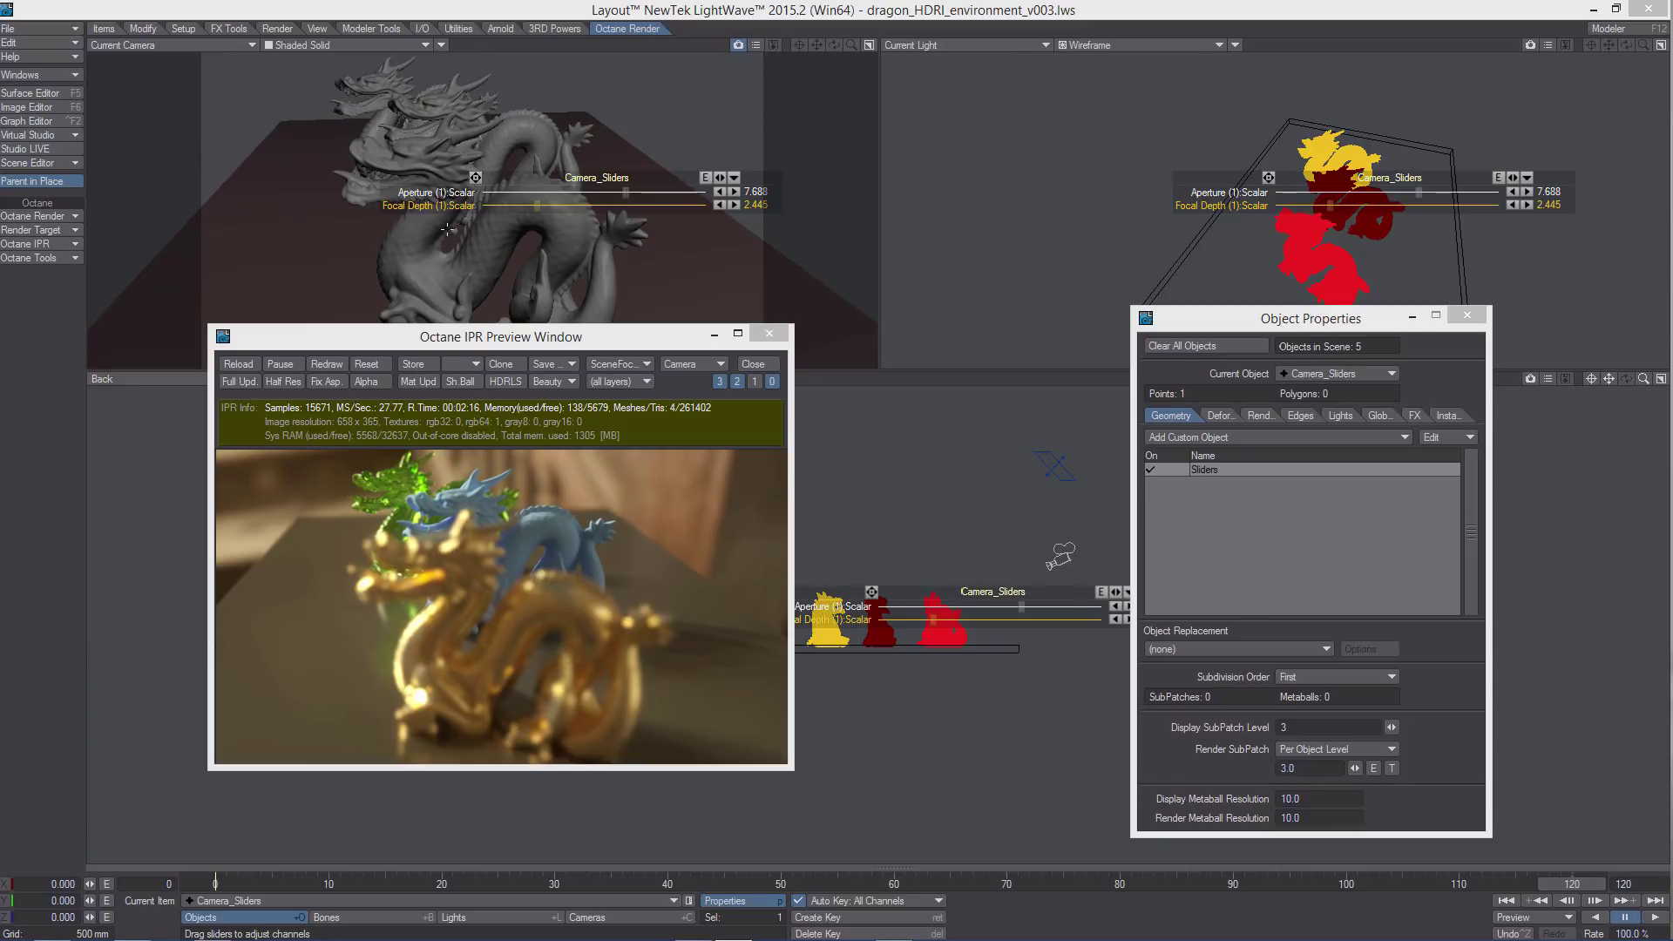
{"action": "mouse_move", "coordinate": [546, 206]}
{"action": "left_mouse_down"}
{"action": "mouse_move", "coordinate": [632, 206]}
{"action": "mouse_move", "coordinate": [519, 205]}
{"action": "left_mouse_up"}
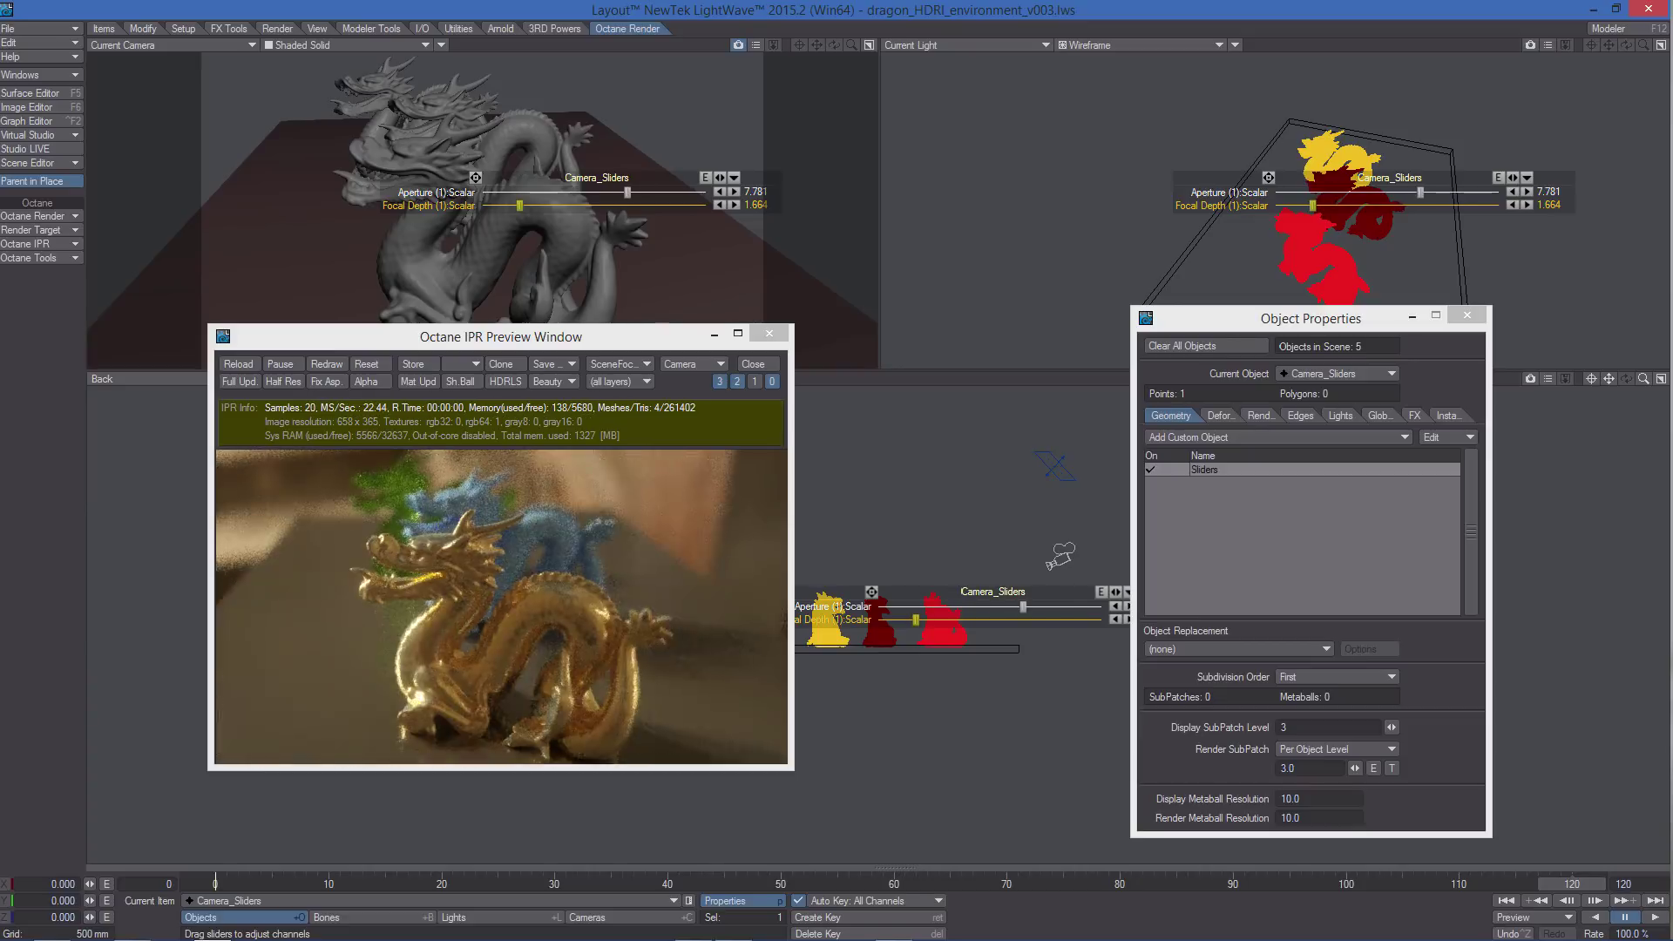
{"action": "left_click_drag", "start_coordinate": [628, 193], "coordinate": [706, 193]}
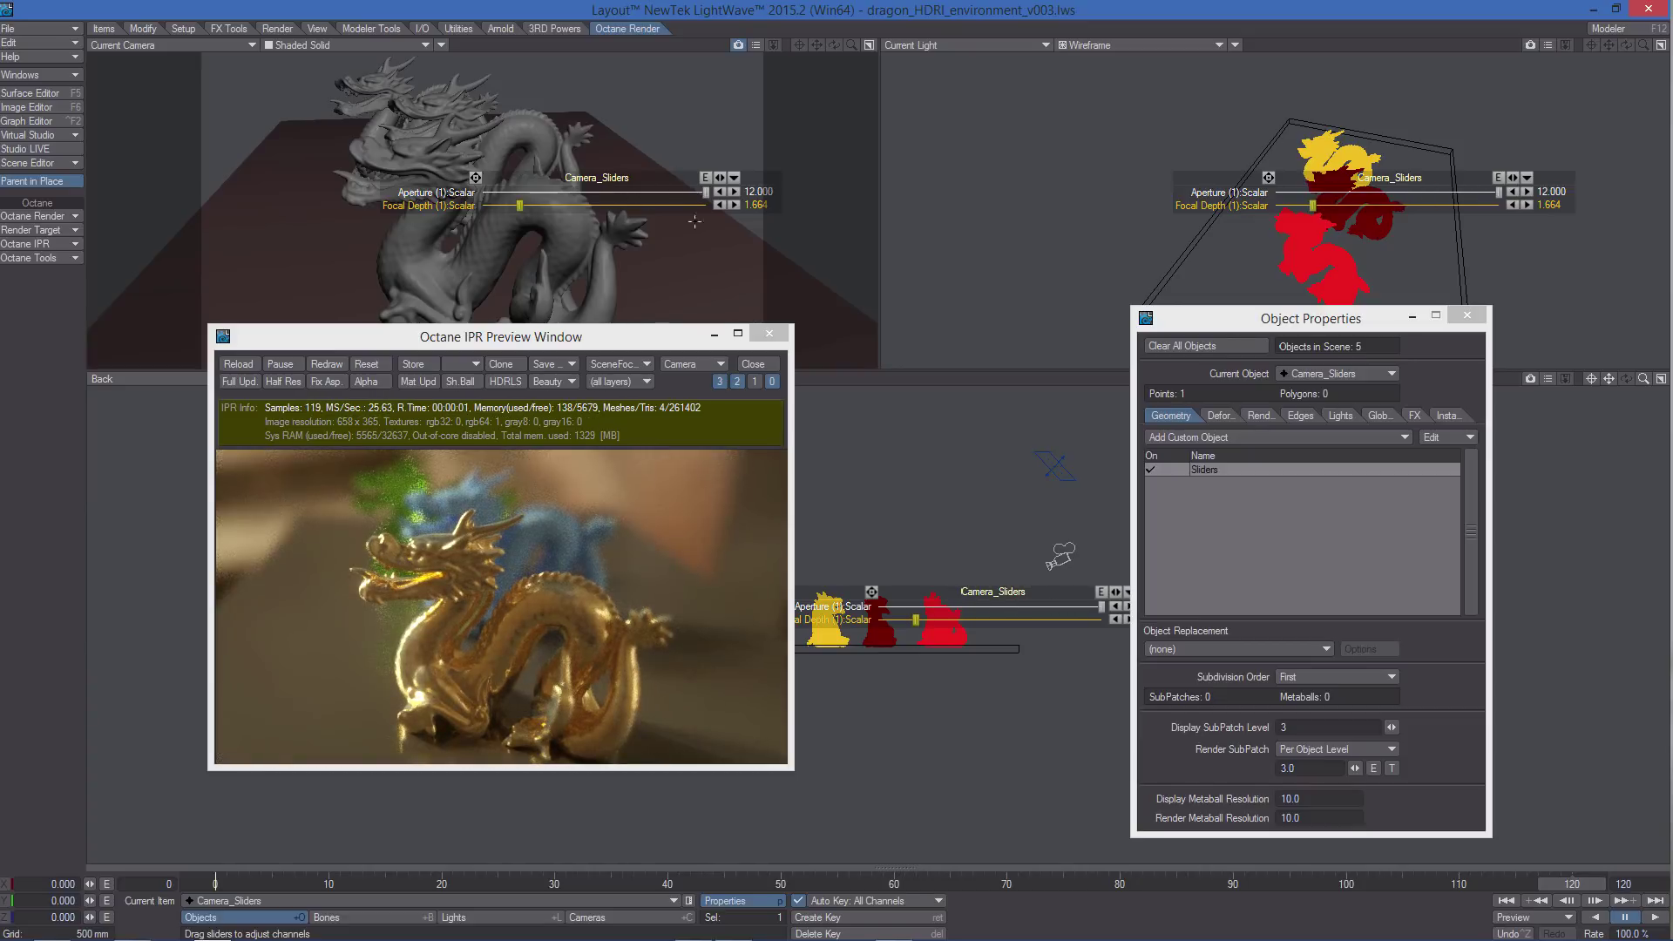
{"action": "left_click_drag", "start_coordinate": [1578, 883], "coordinate": [450, 884]}
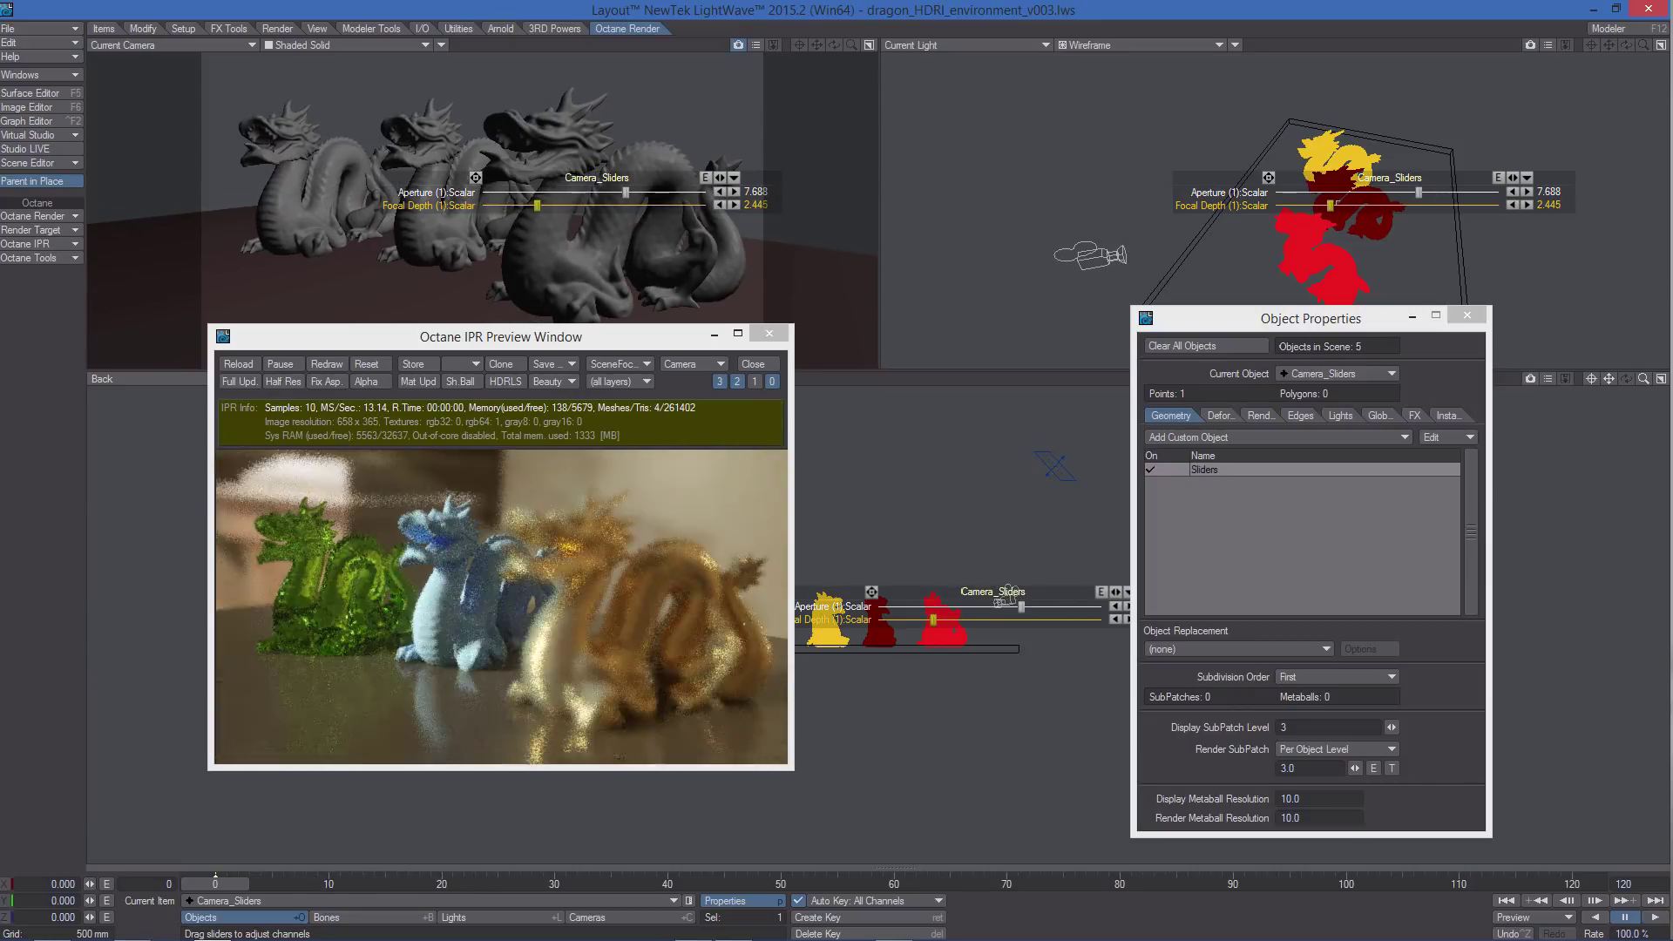
{"action": "mouse_move", "coordinate": [452, 884]}
{"action": "left_mouse_down"}
{"action": "mouse_move", "coordinate": [293, 883]}
{"action": "mouse_move", "coordinate": [1577, 885]}
{"action": "left_mouse_up"}
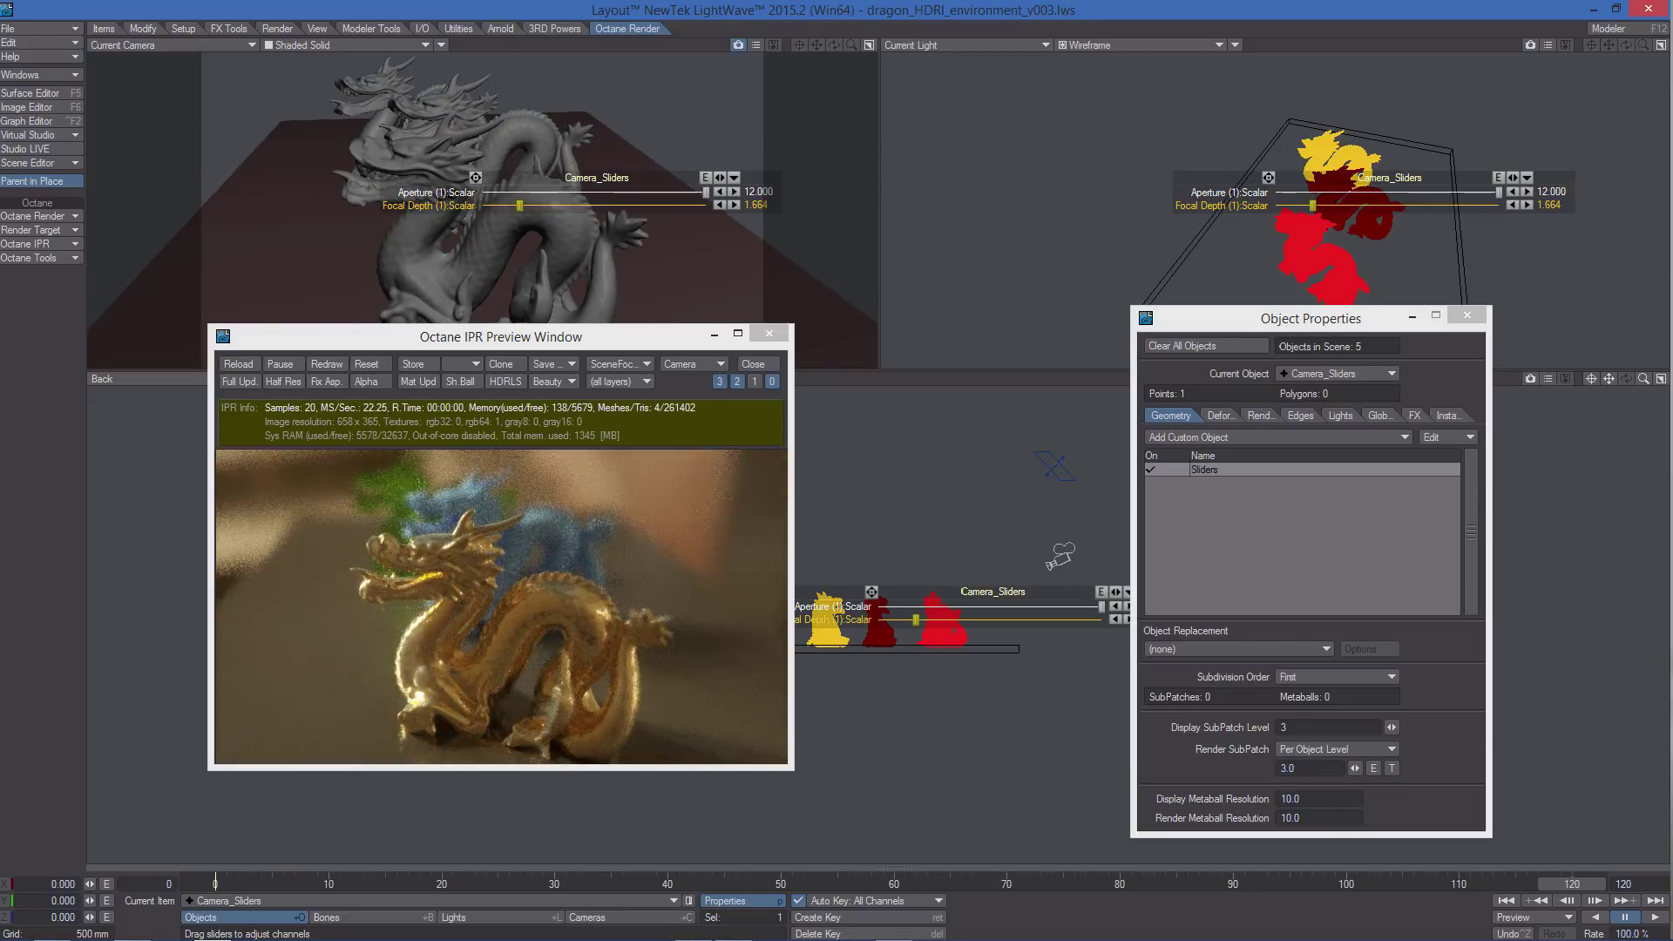
- Close the Octane preview, select the camera, show its properties and maximise the camera view
{"action": "left_click", "coordinate": [783, 337]}
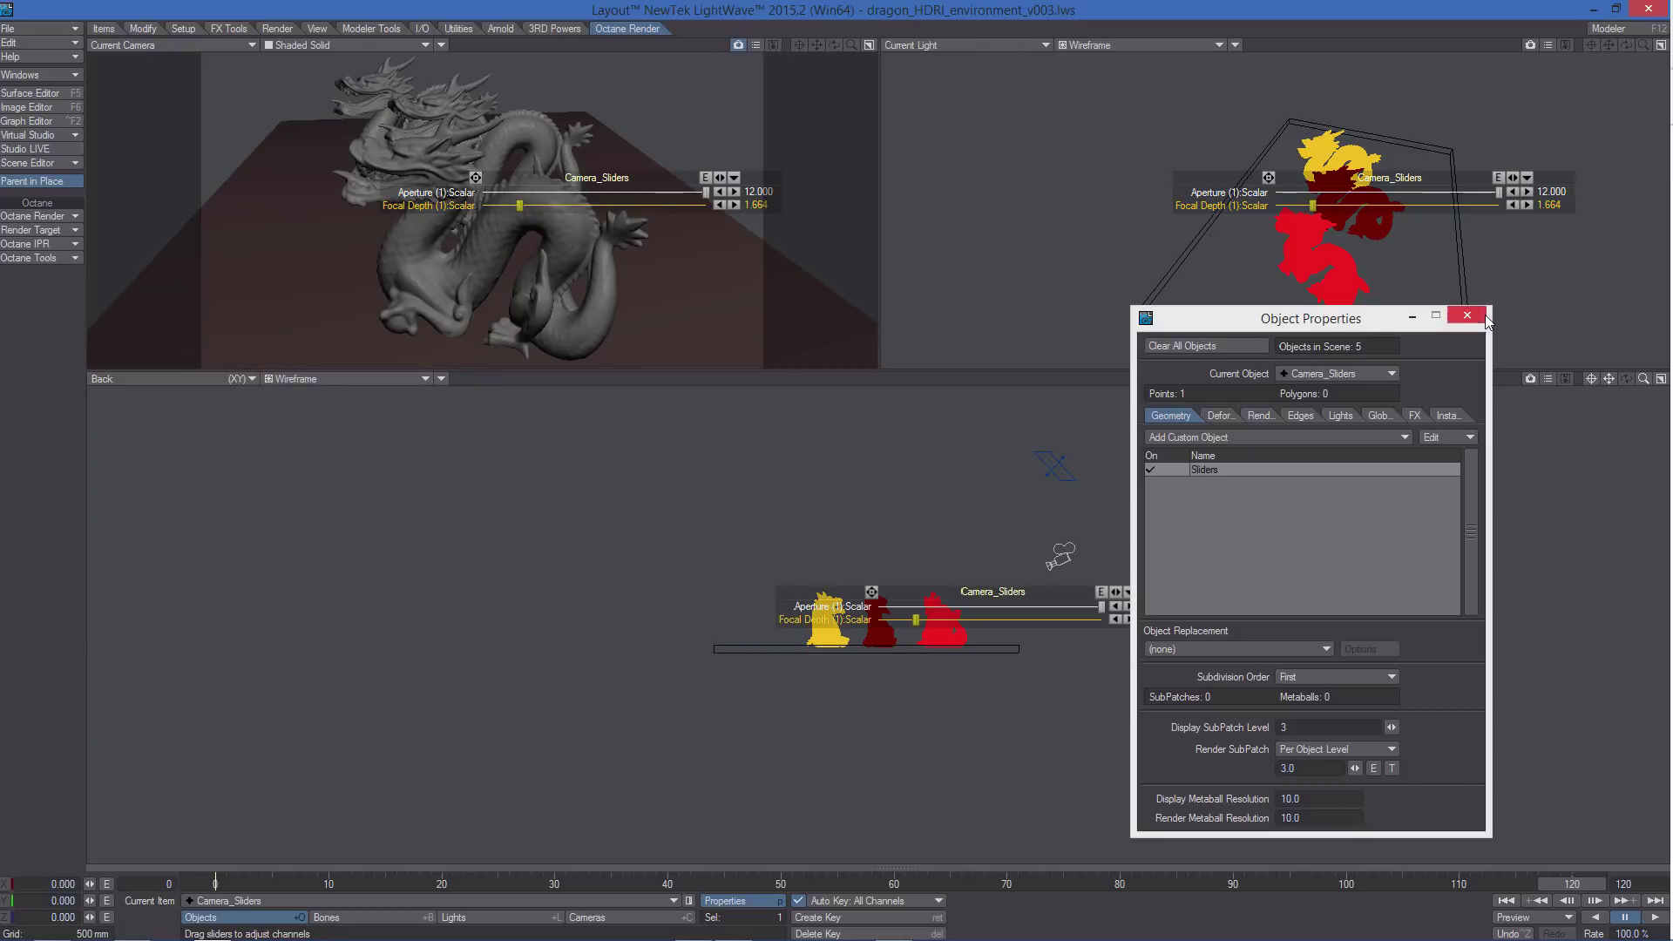
{"action": "left_click", "coordinate": [1467, 315]}
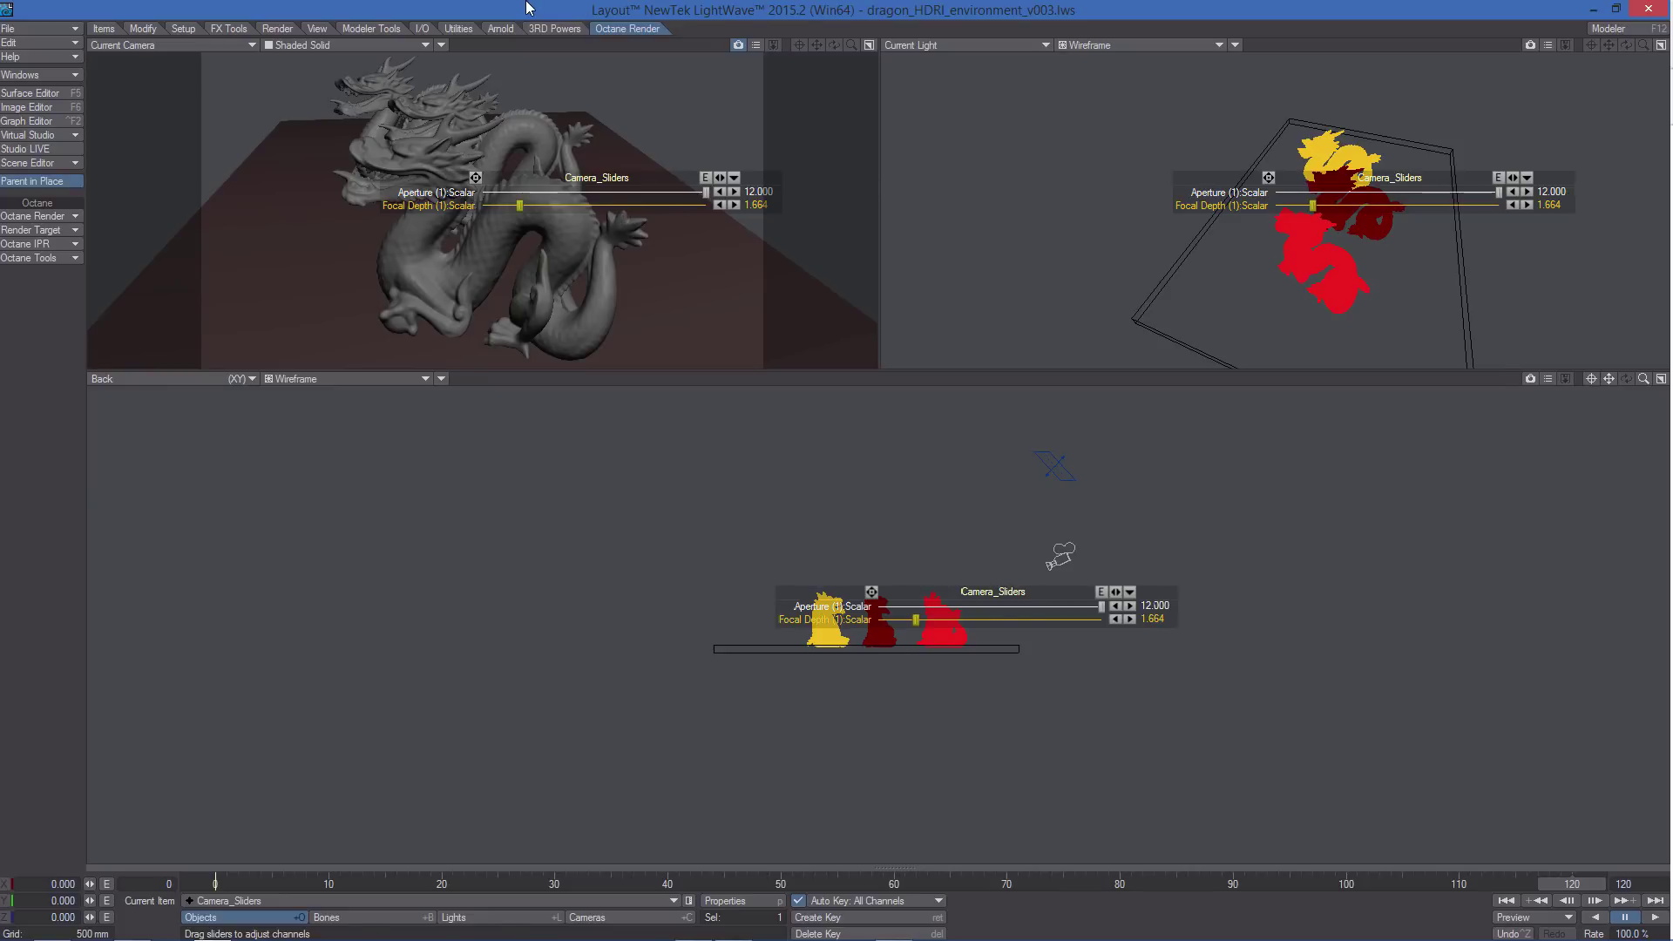
{"action": "key", "text": "shift+c"}
{"action": "key", "text": "p"}
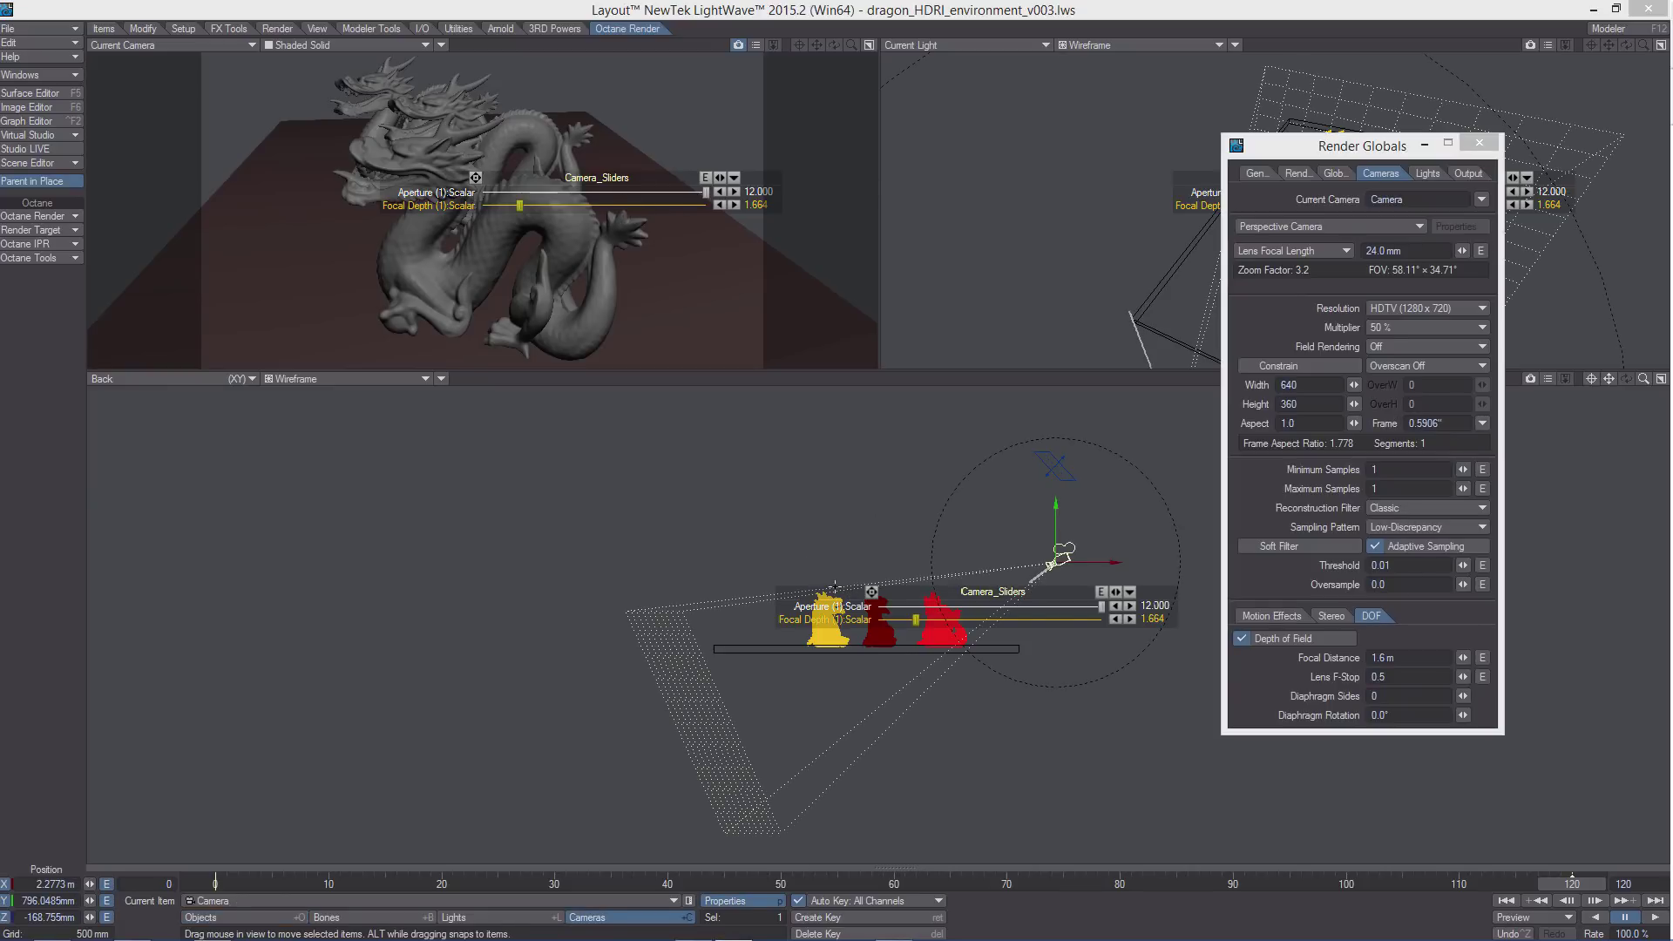
{"action": "key", "text": "0"}
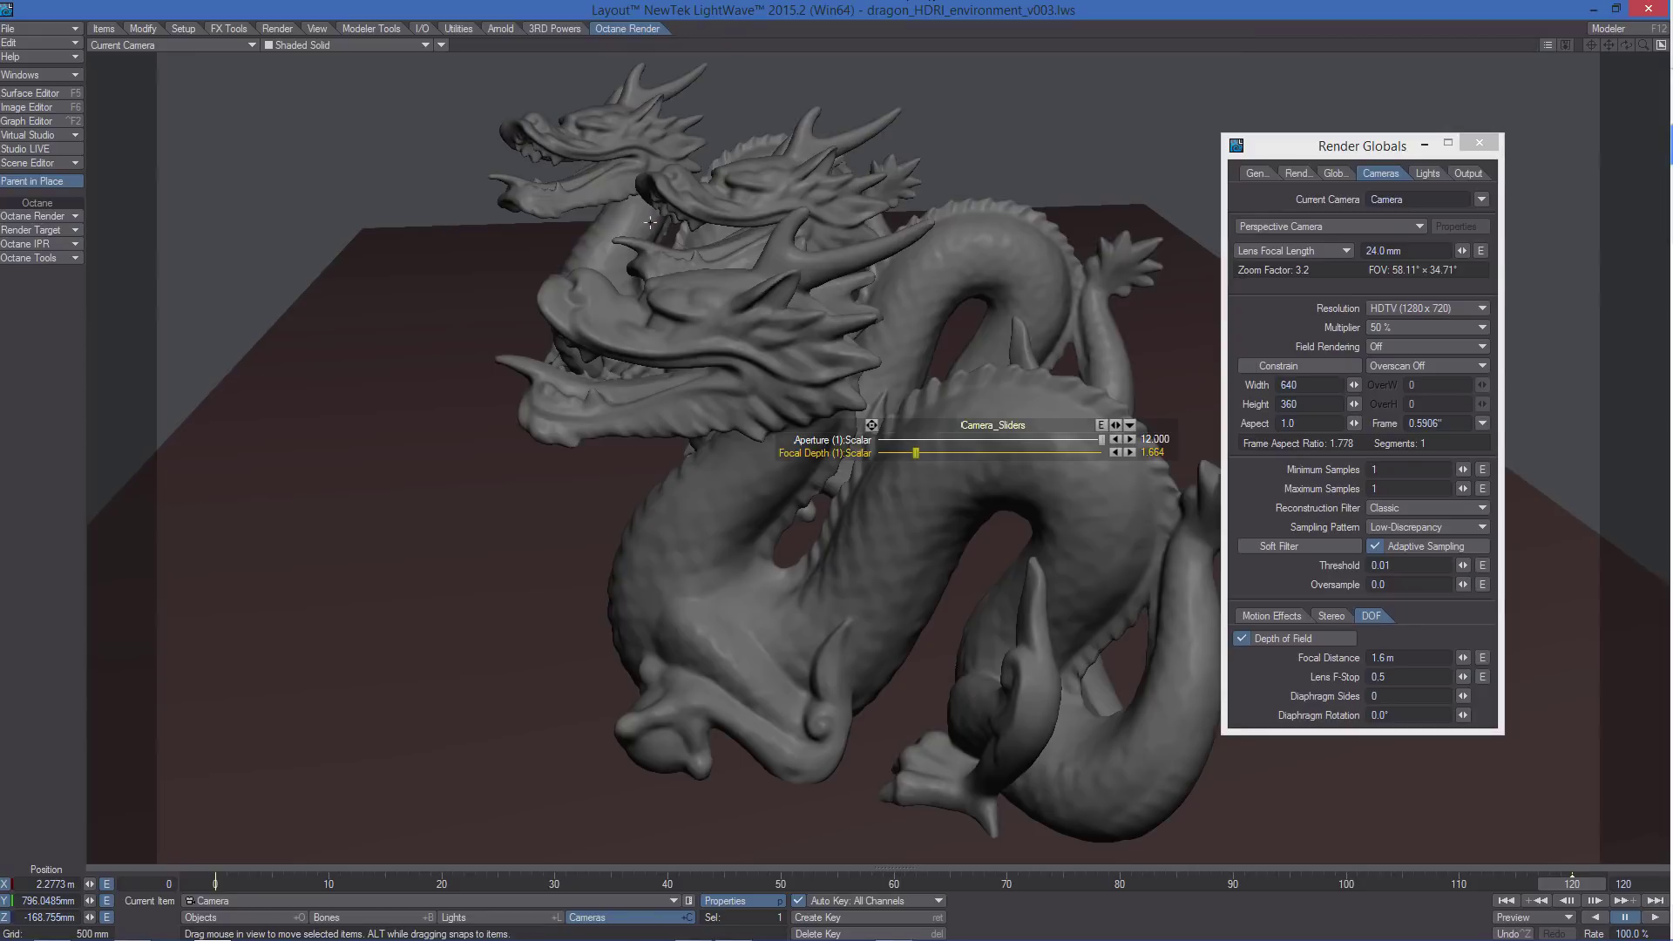
- Enable DOF/MBlur Preview in the viewport, peek at the Focal Distance envelope, then show Camera_Sliders' object properties
{"action": "left_click", "coordinate": [440, 47]}
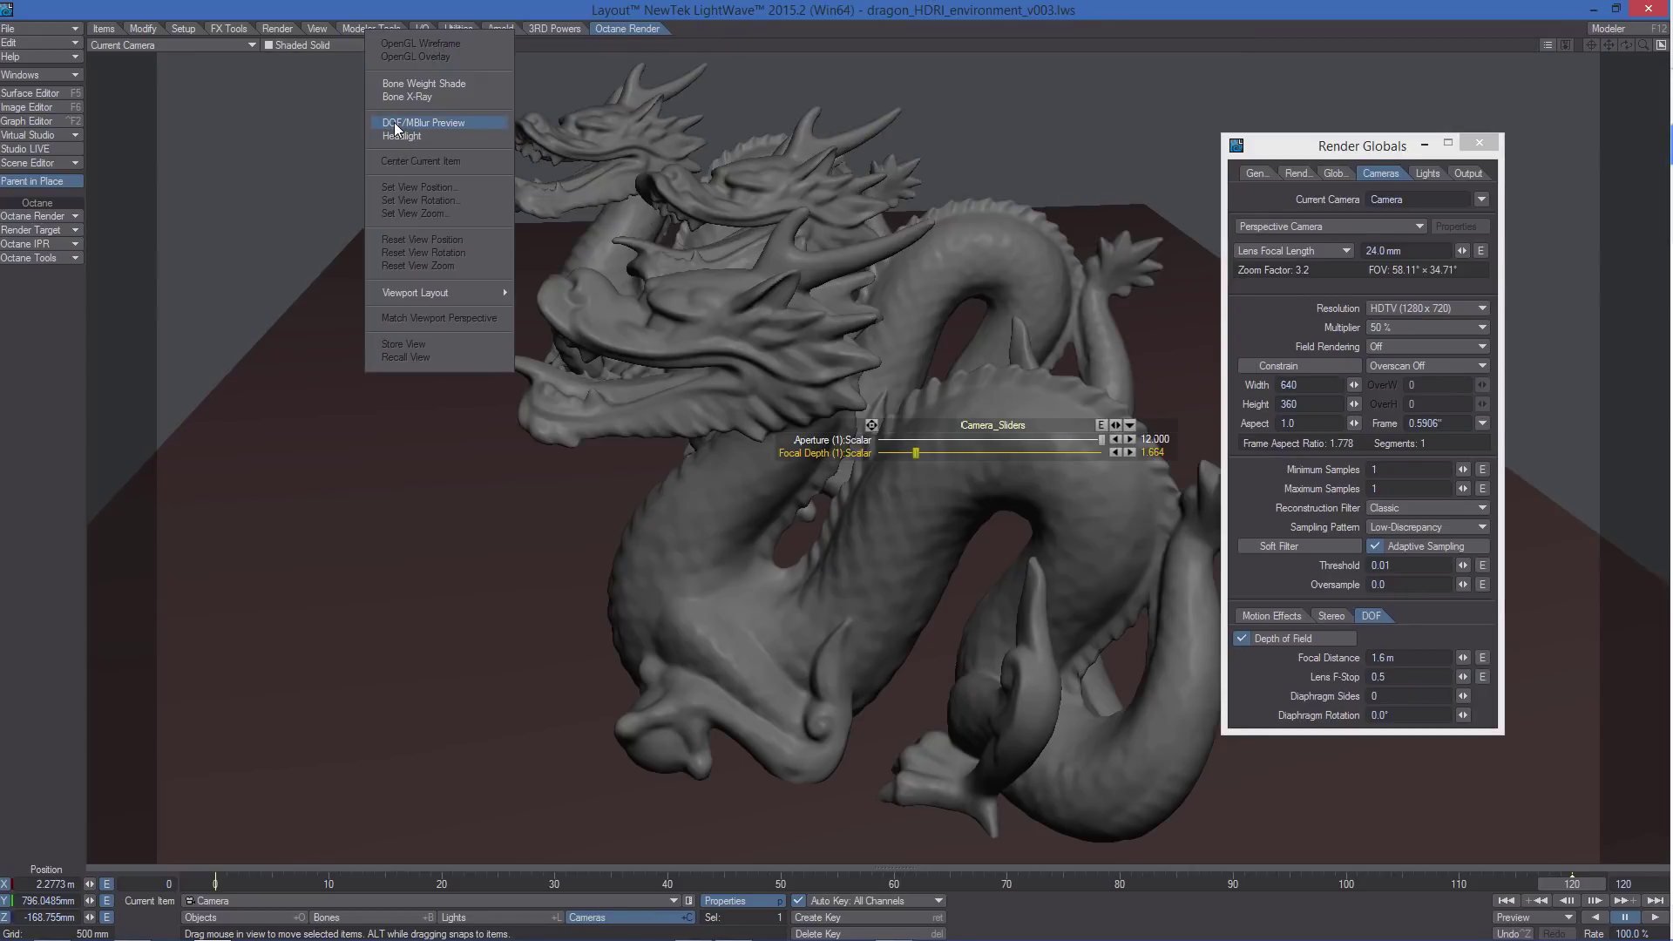
{"action": "left_click", "coordinate": [446, 121]}
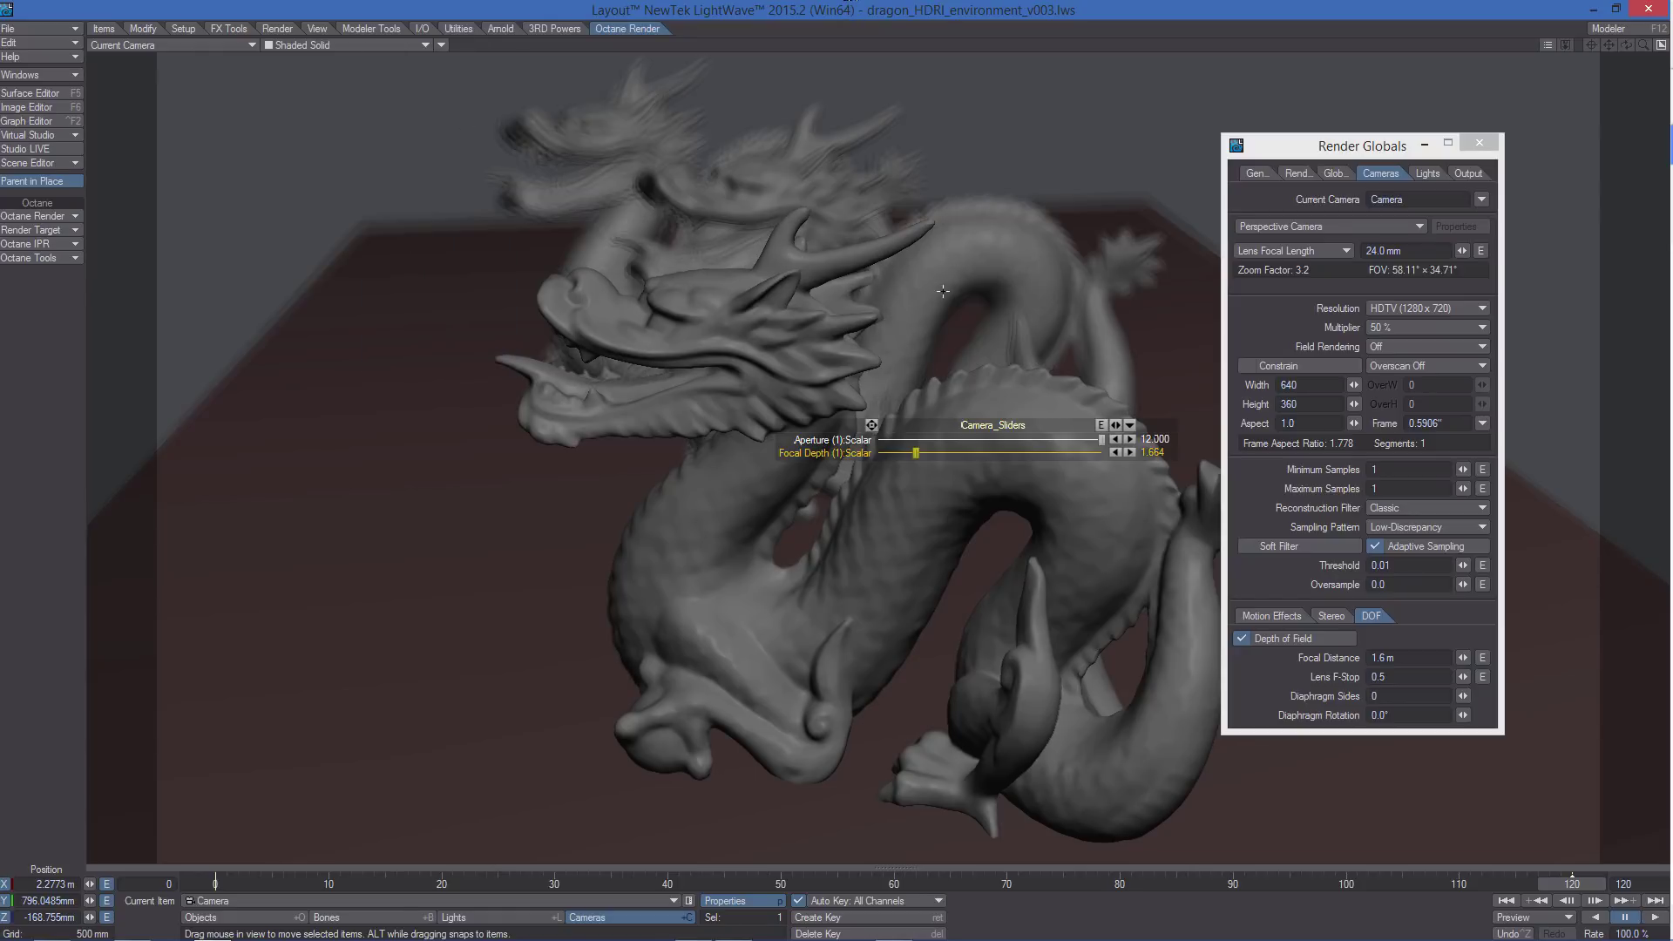
{"action": "left_click", "coordinate": [1484, 658]}
{"action": "left_click", "coordinate": [1170, 141]}
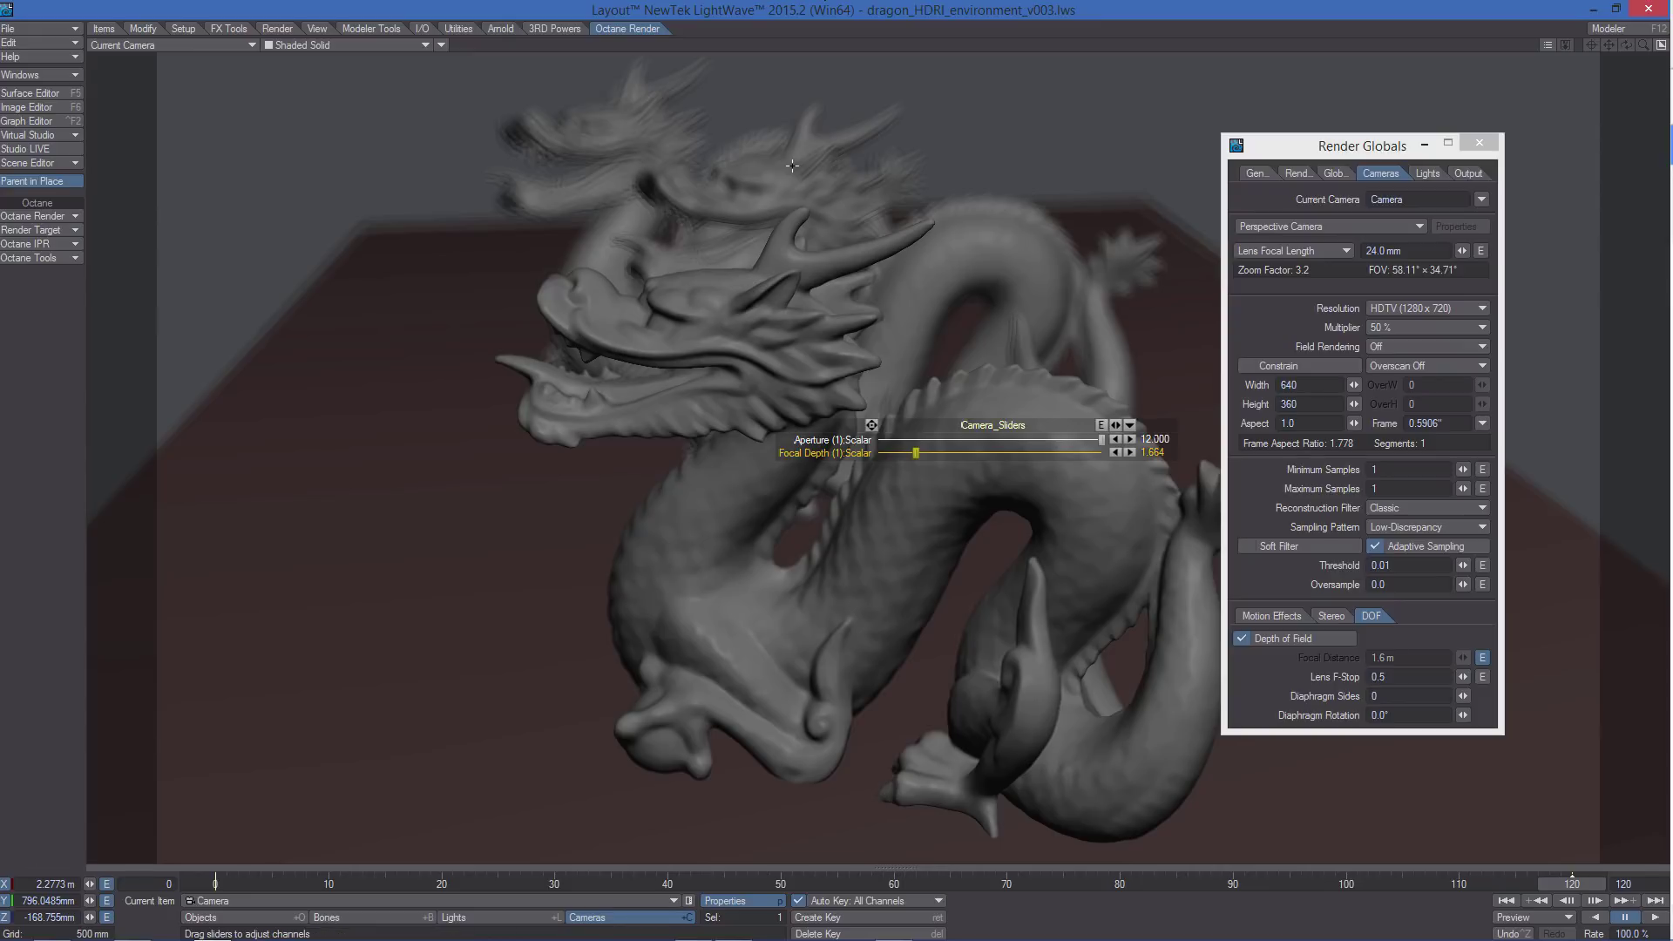
{"action": "key", "text": "shift+o"}
{"action": "key", "text": "p"}
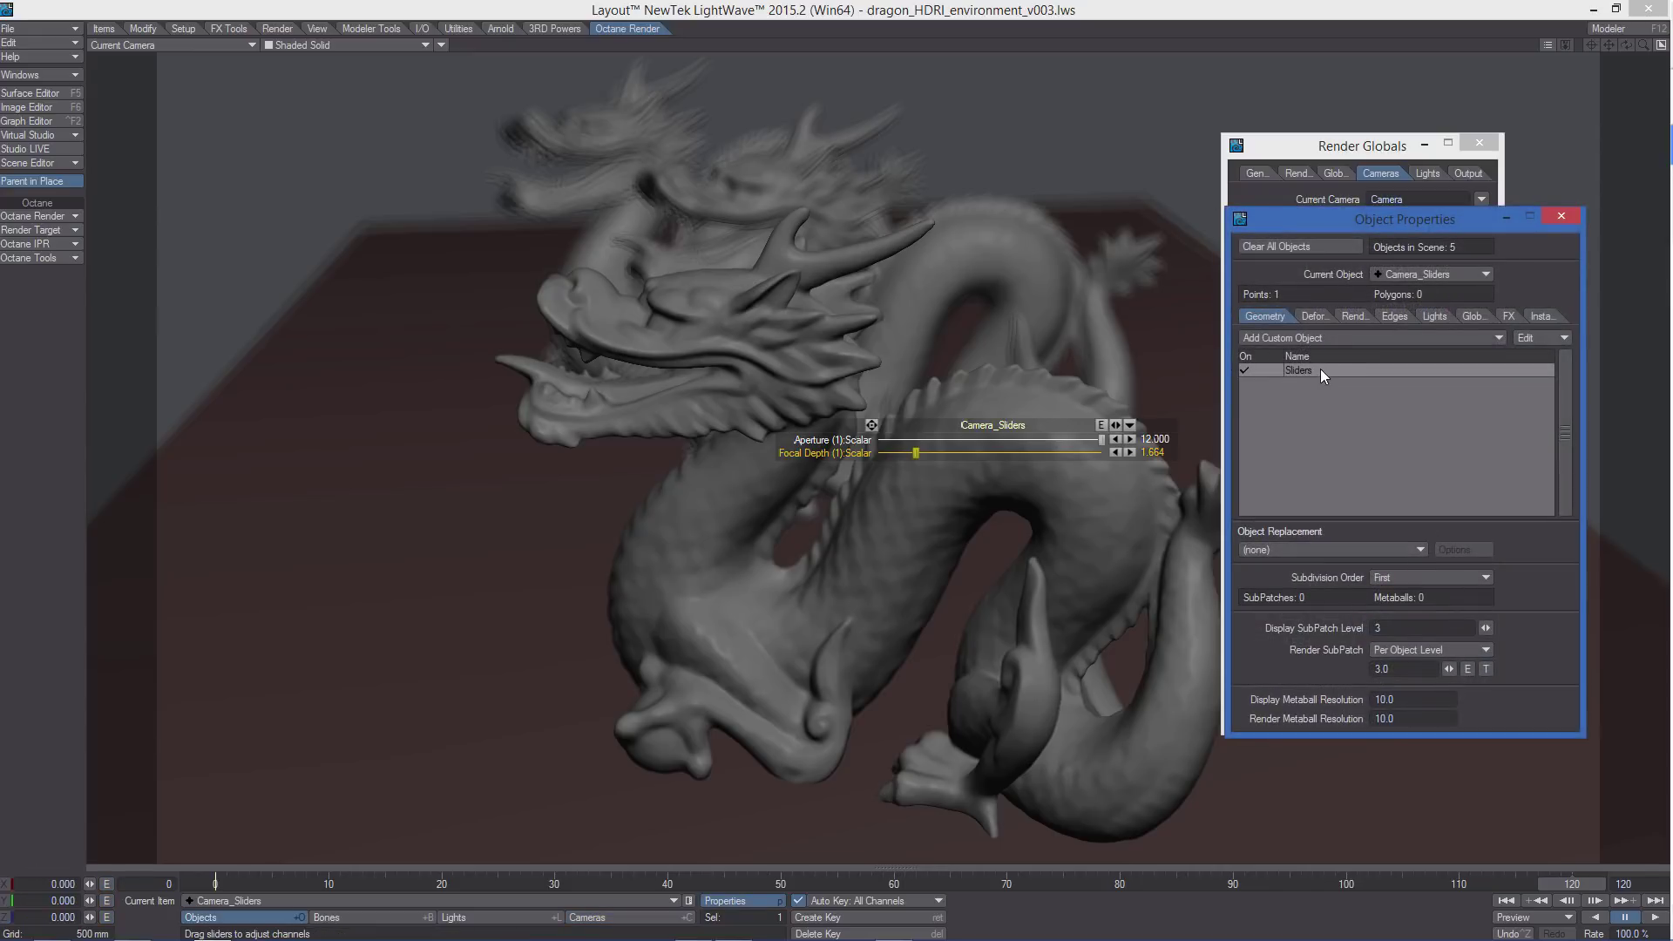
- Add the camera FocalDistance channel as a third slider ranging 0 to 10 and close the properties
{"action": "double_click", "coordinate": [1320, 370]}
{"action": "left_click_drag", "start_coordinate": [1216, 218], "coordinate": [358, 218]}
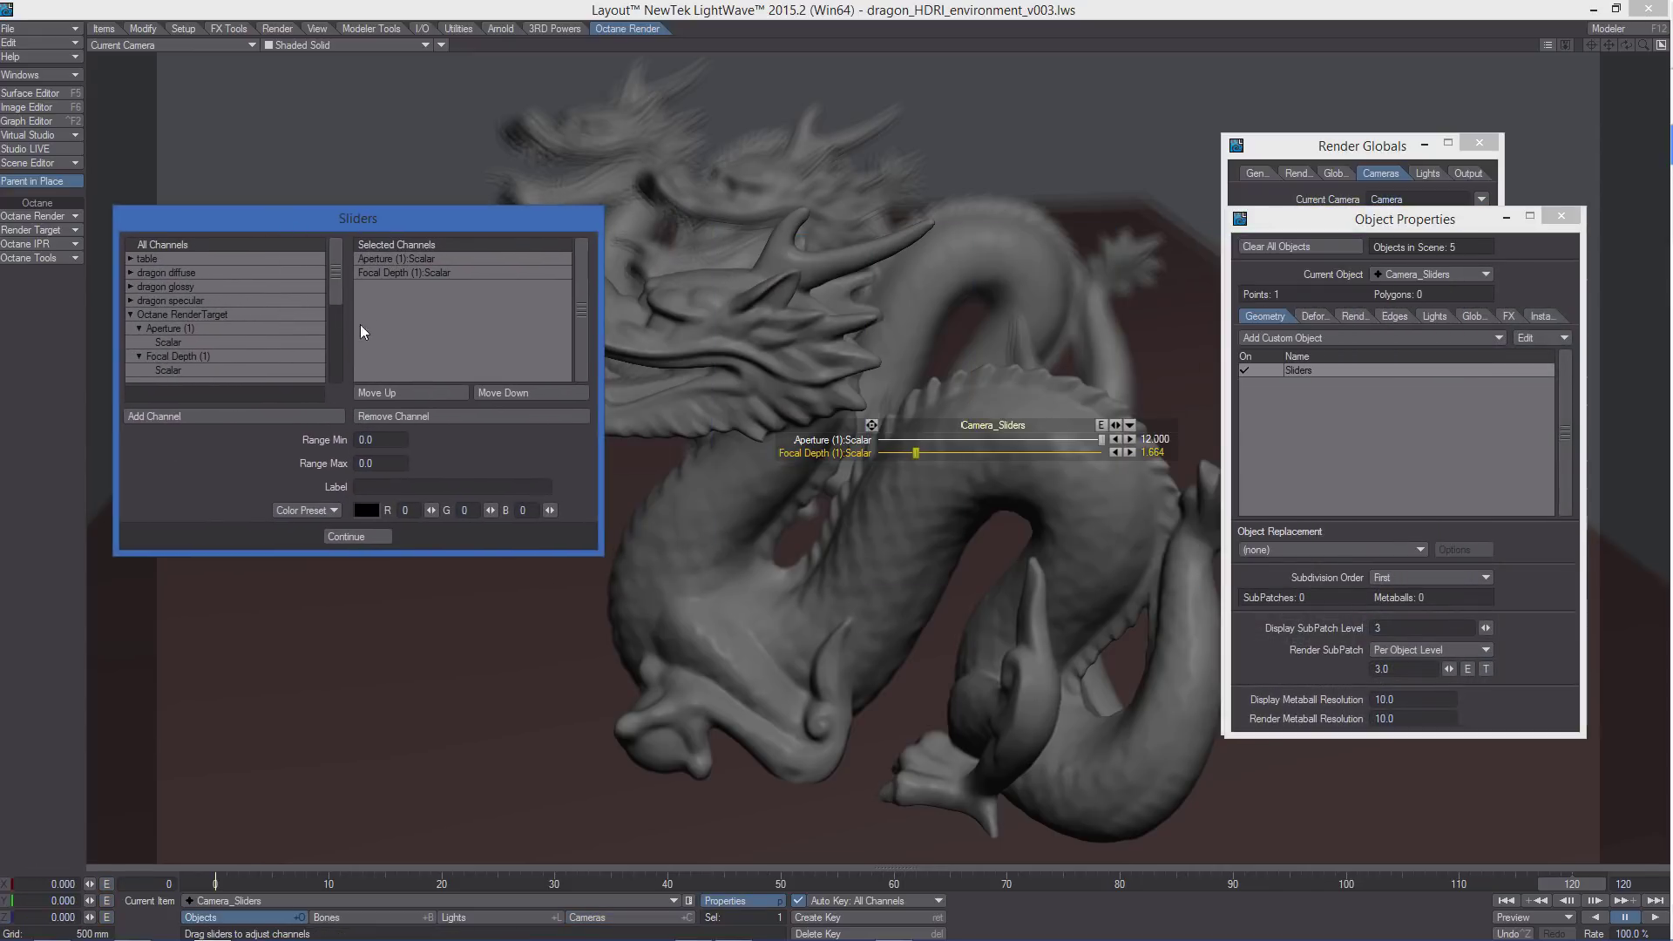
{"action": "left_click_drag", "start_coordinate": [335, 295], "coordinate": [343, 375]}
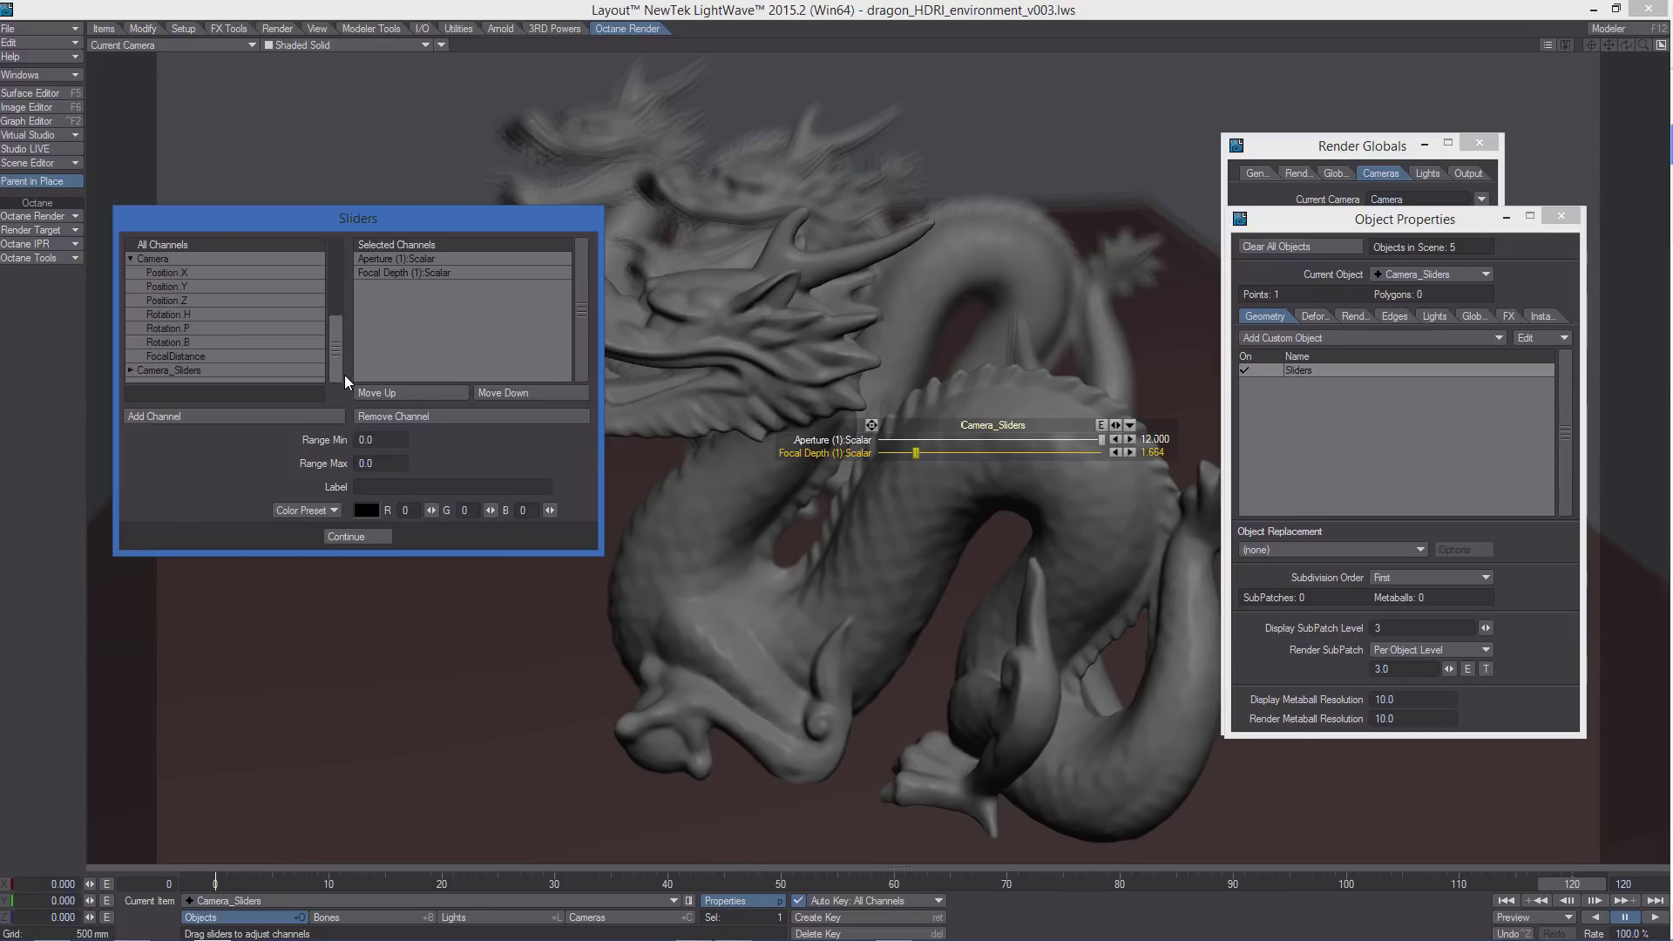
{"action": "double_click", "coordinate": [178, 357]}
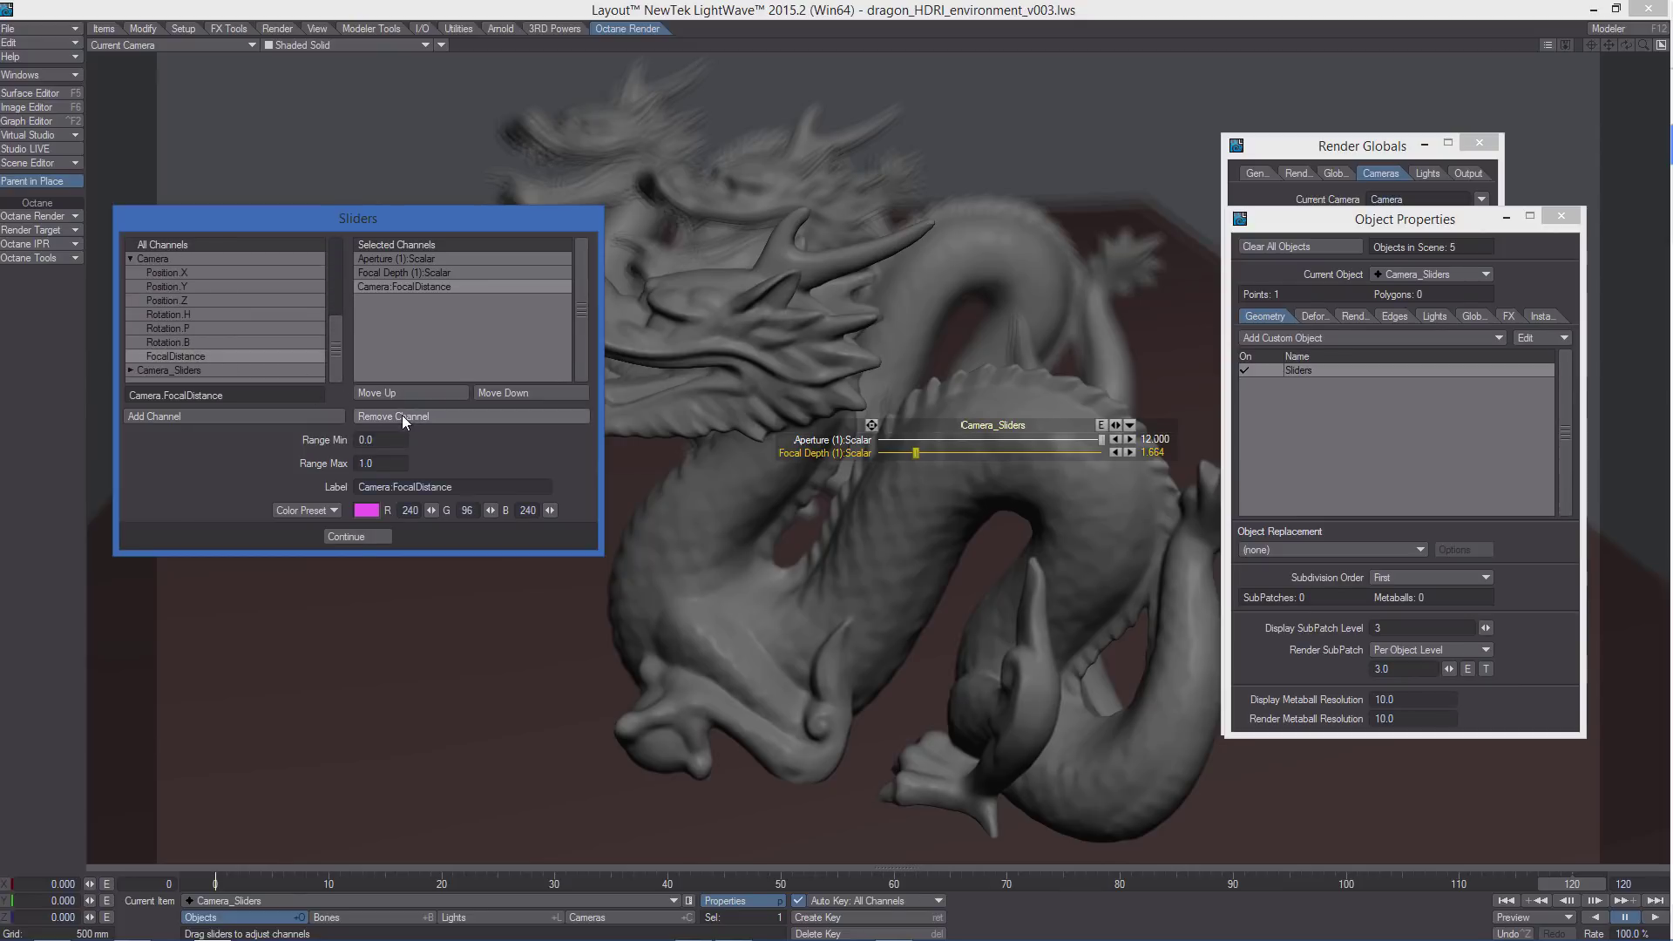
{"action": "type", "text": "10"}
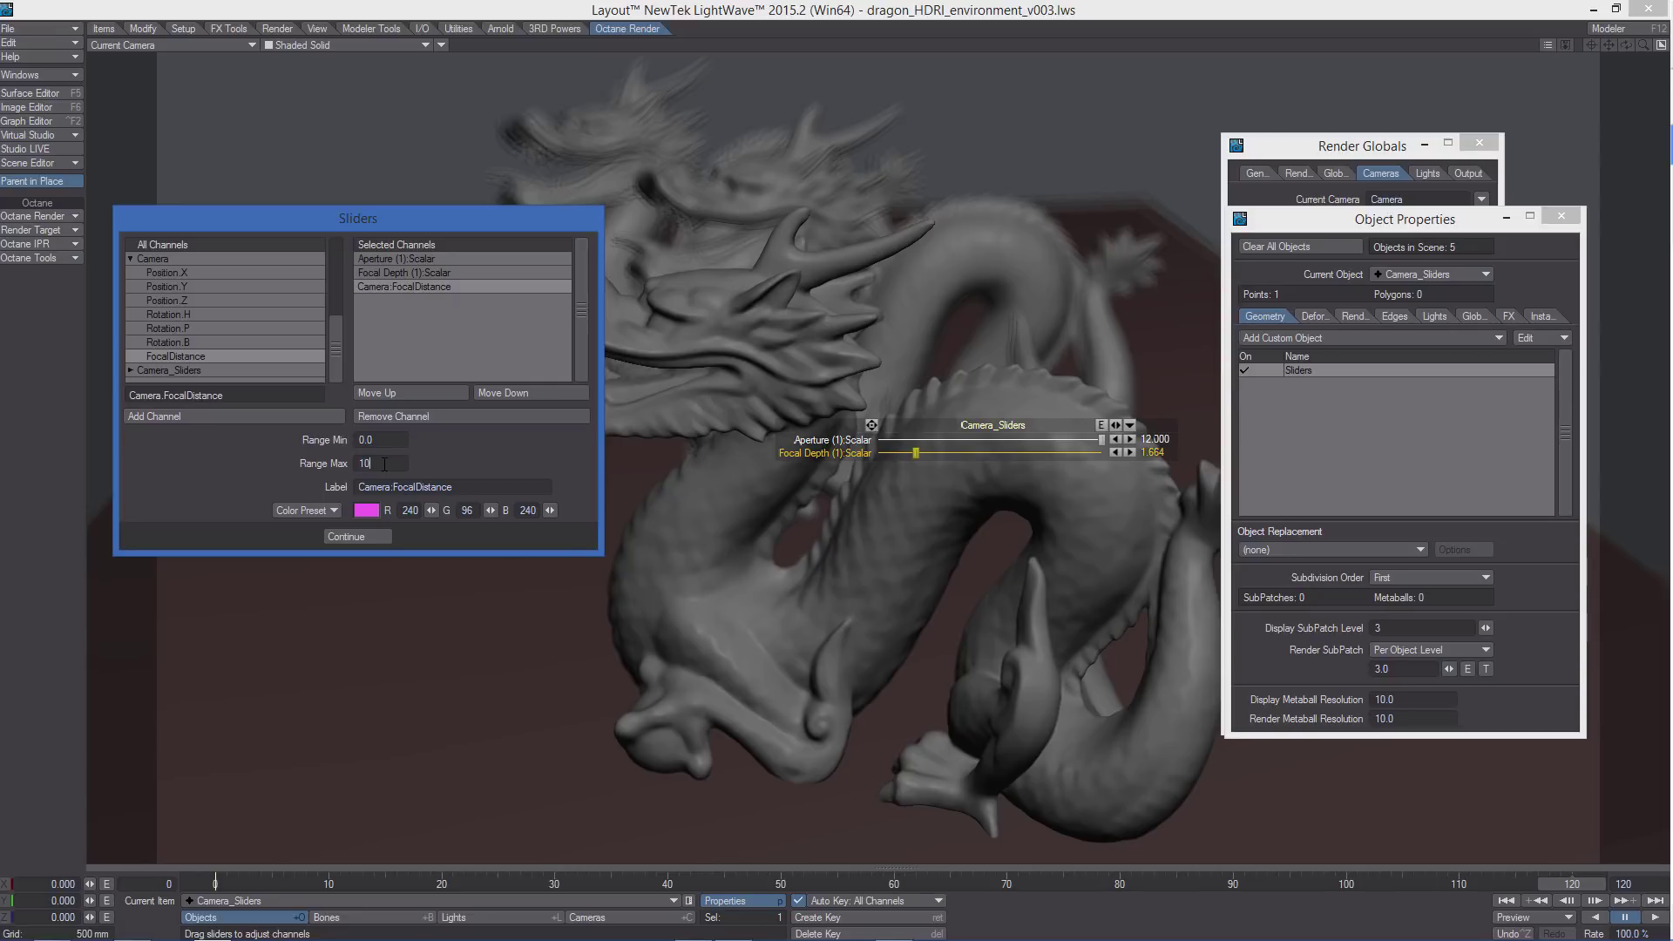
{"action": "left_click", "coordinate": [366, 535]}
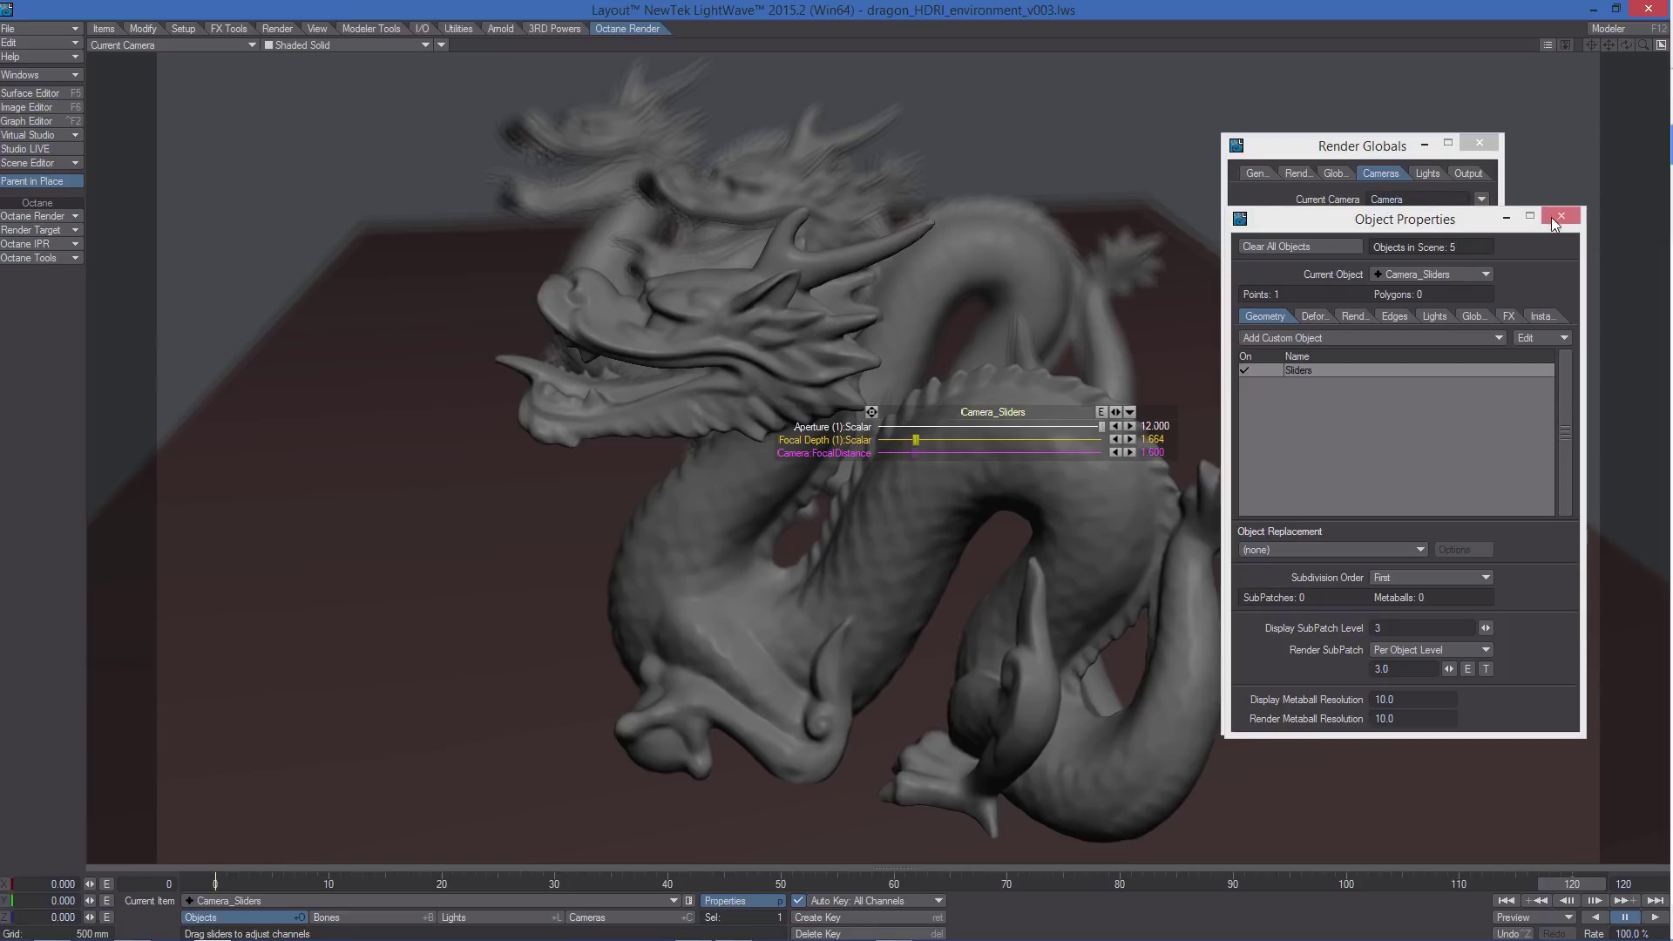
{"action": "left_click", "coordinate": [1561, 216]}
- Close Render Globals and raise Camera:FocalDistance to about 2.7 so the rear dragons come into focus
{"action": "left_click", "coordinate": [1480, 144]}
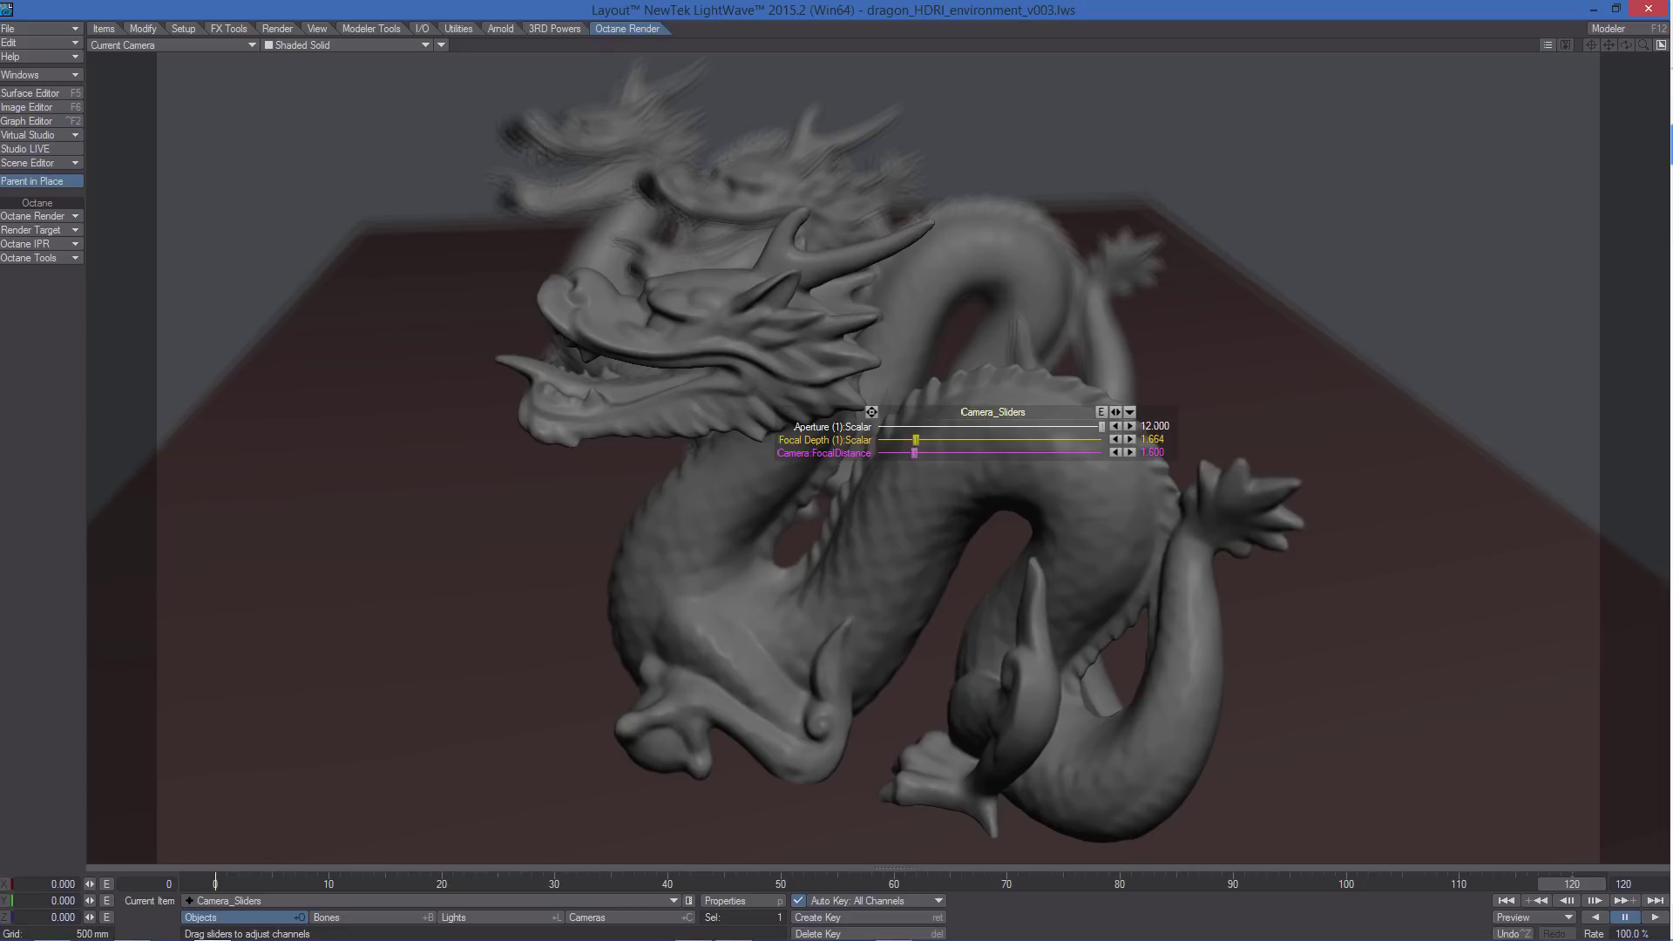
{"action": "left_click_drag", "start_coordinate": [914, 453], "coordinate": [918, 452]}
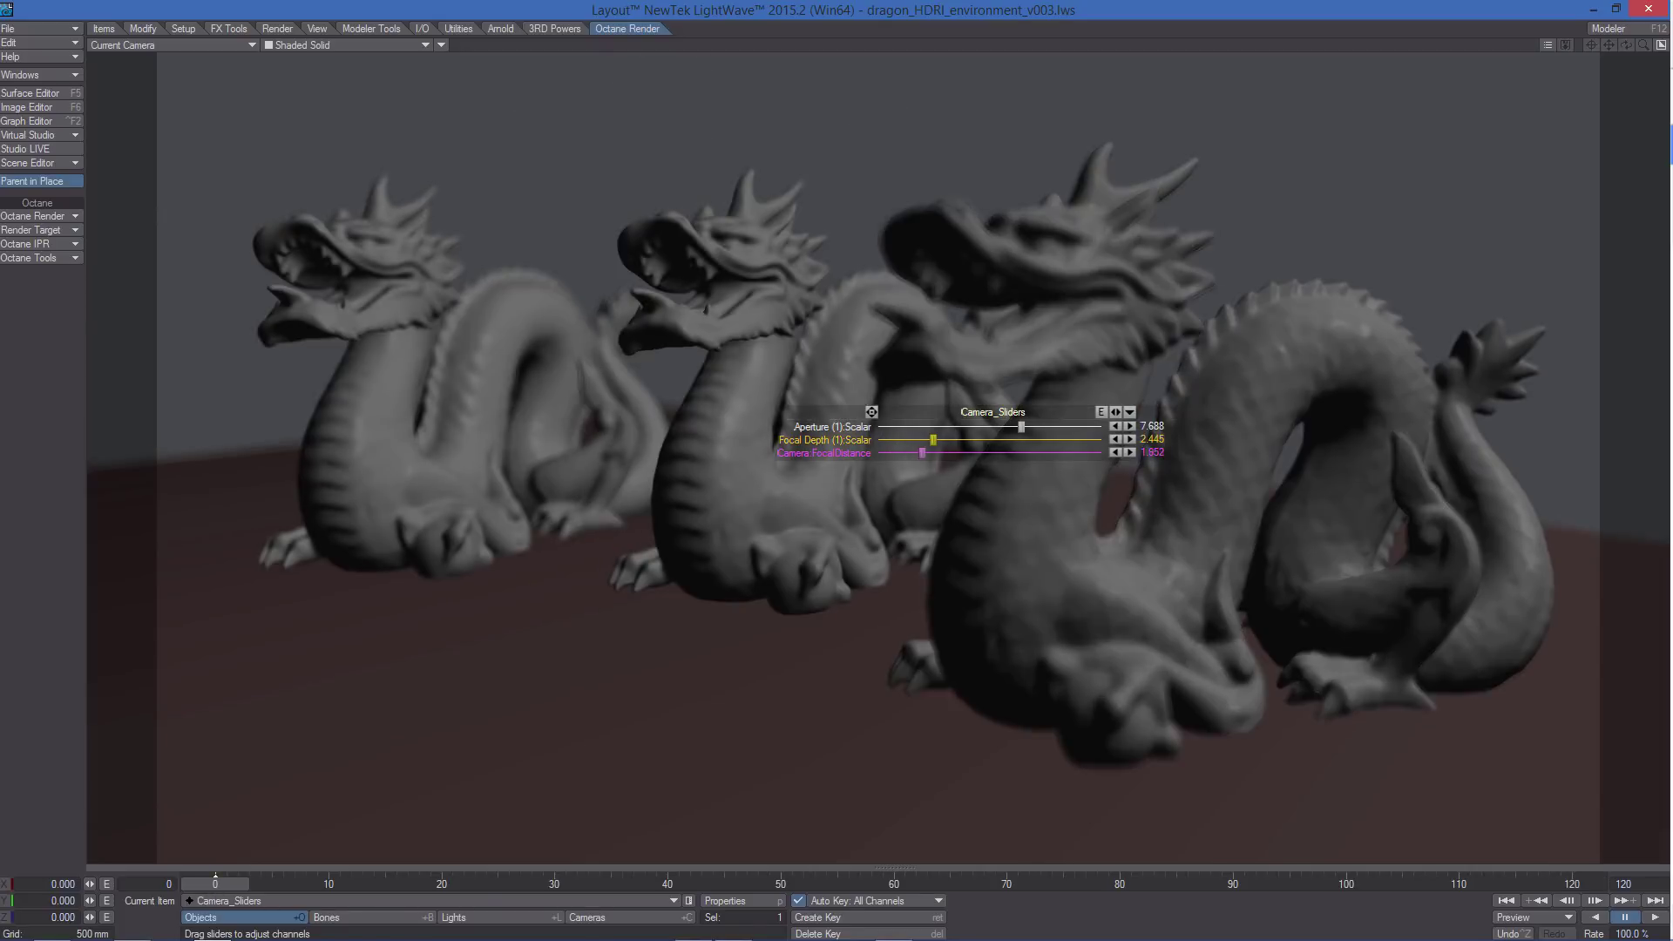
{"action": "left_click_drag", "start_coordinate": [913, 452], "coordinate": [937, 452]}
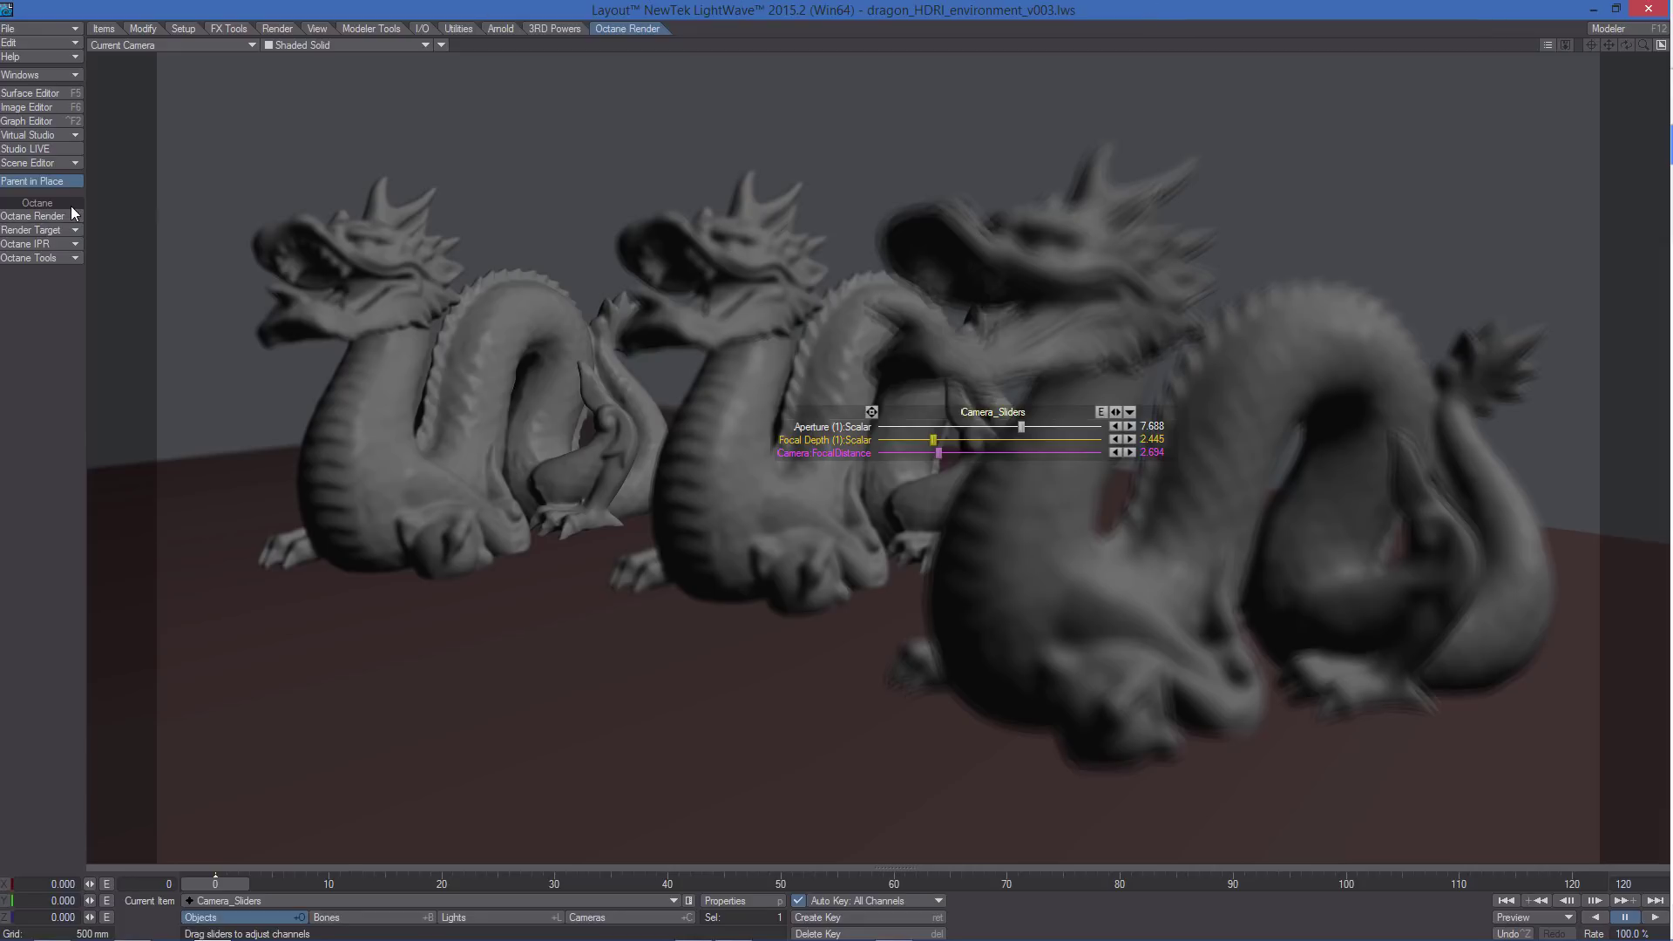
- In the Octane node editor, search 'cam' and add a Camera info node to the render target graph
{"action": "left_click", "coordinate": [40, 216]}
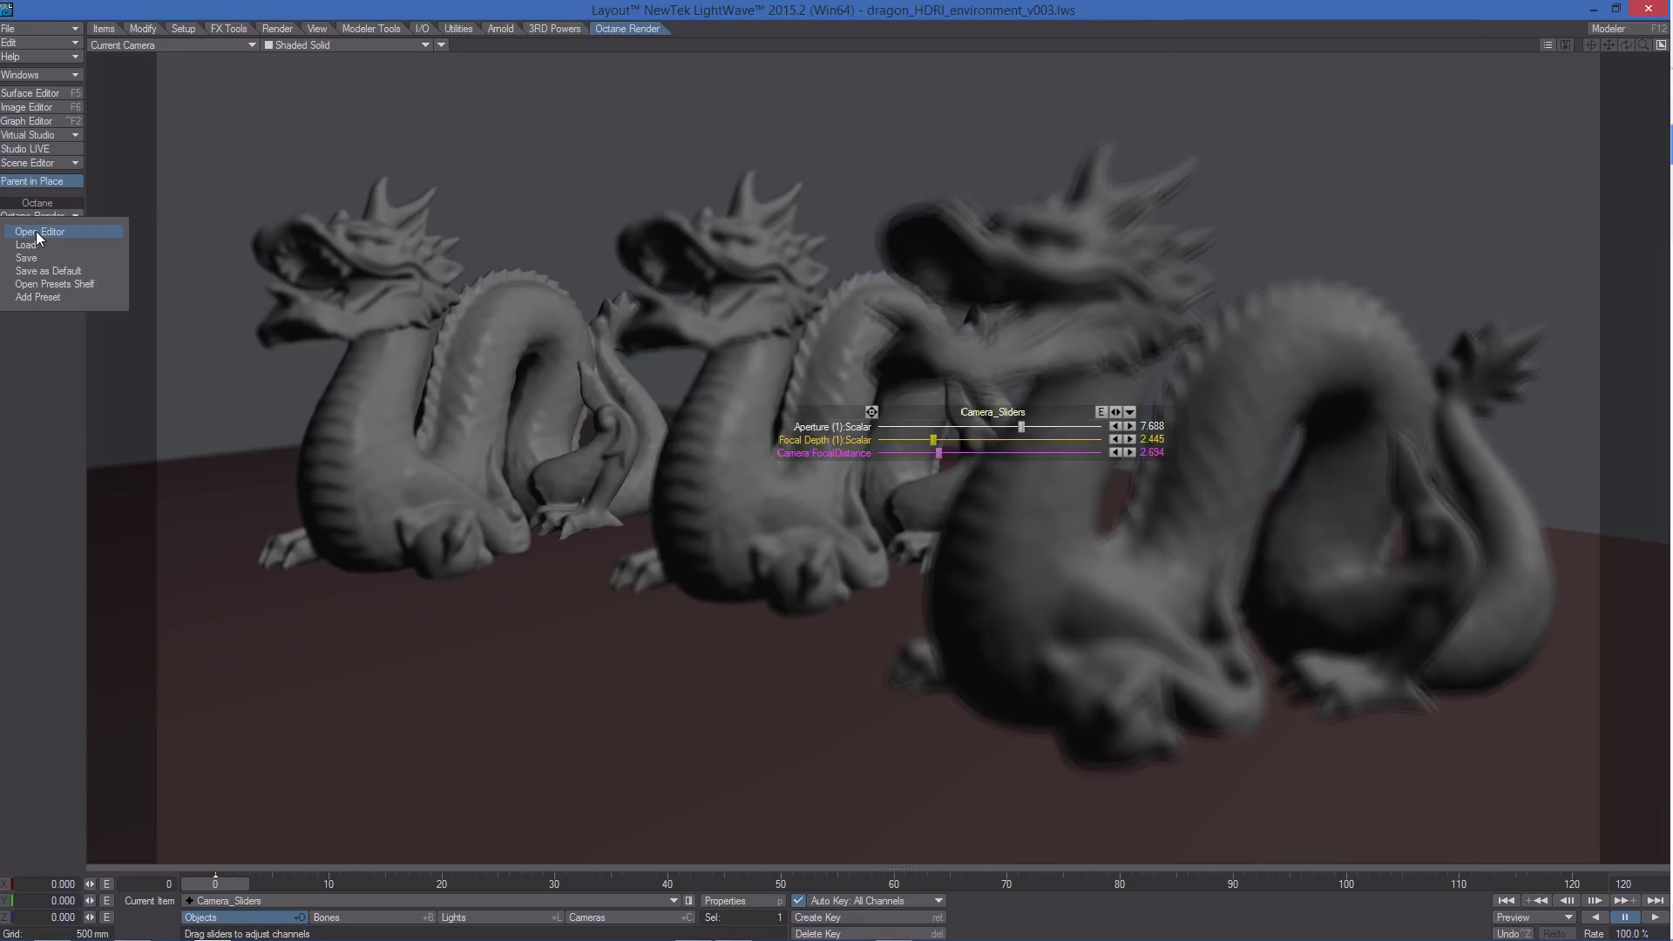
{"action": "left_click", "coordinate": [38, 232]}
{"action": "left_click_drag", "start_coordinate": [1204, 91], "coordinate": [1138, 69]}
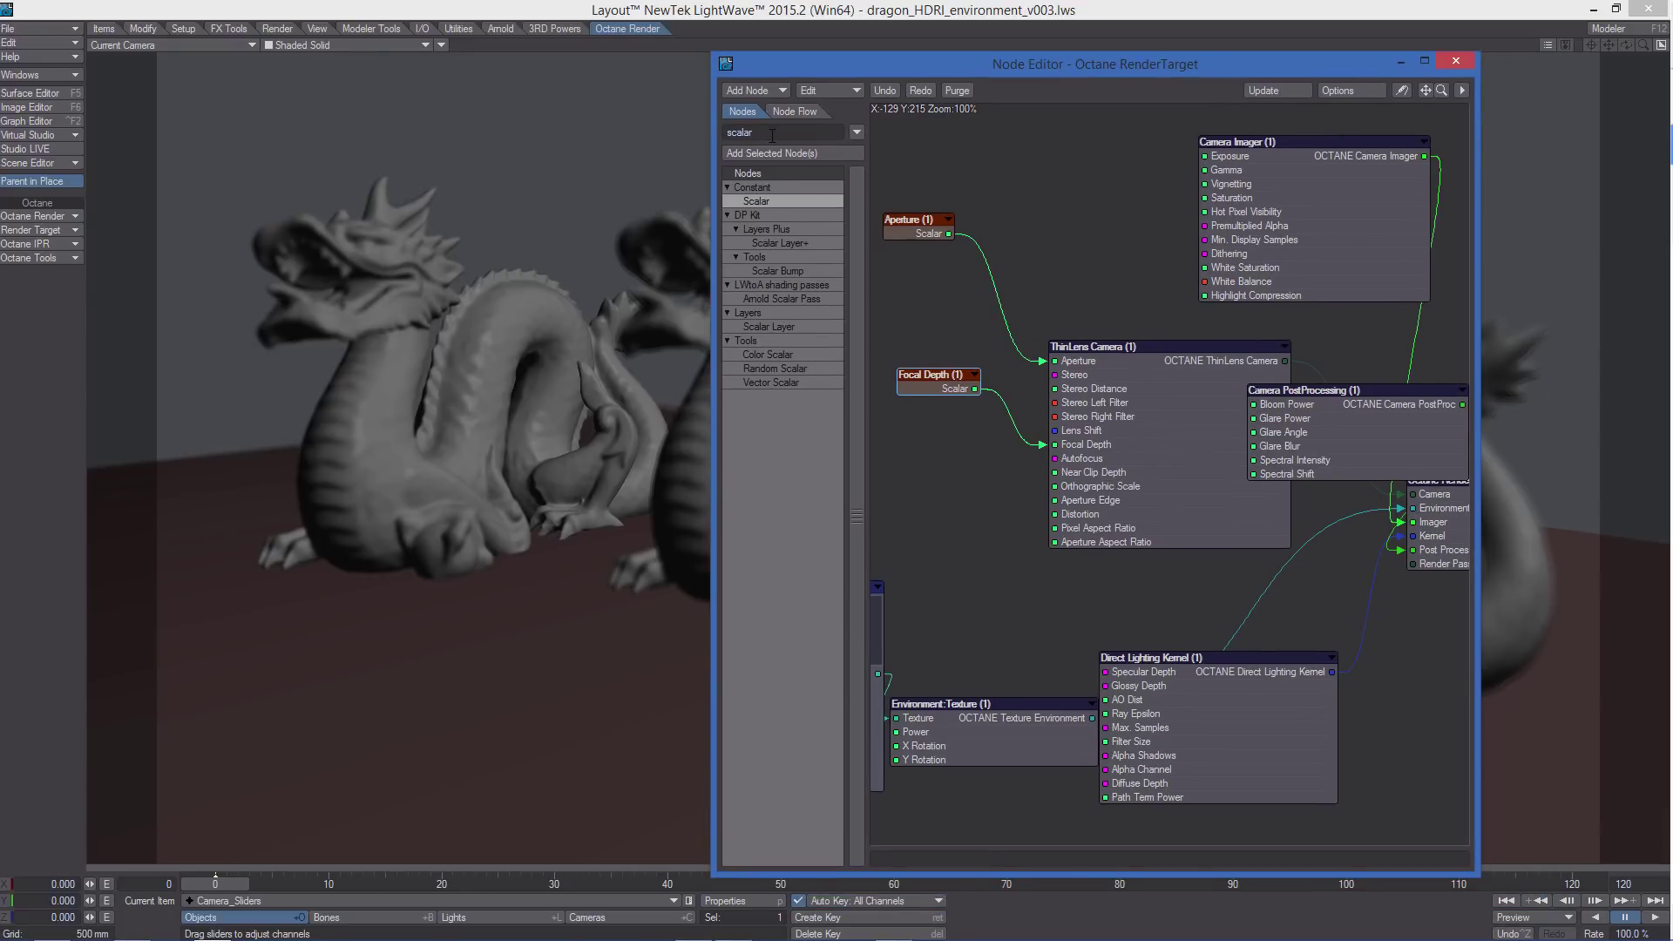
{"action": "left_click_drag", "start_coordinate": [773, 135], "coordinate": [727, 132]}
{"action": "type", "text": "camer"}
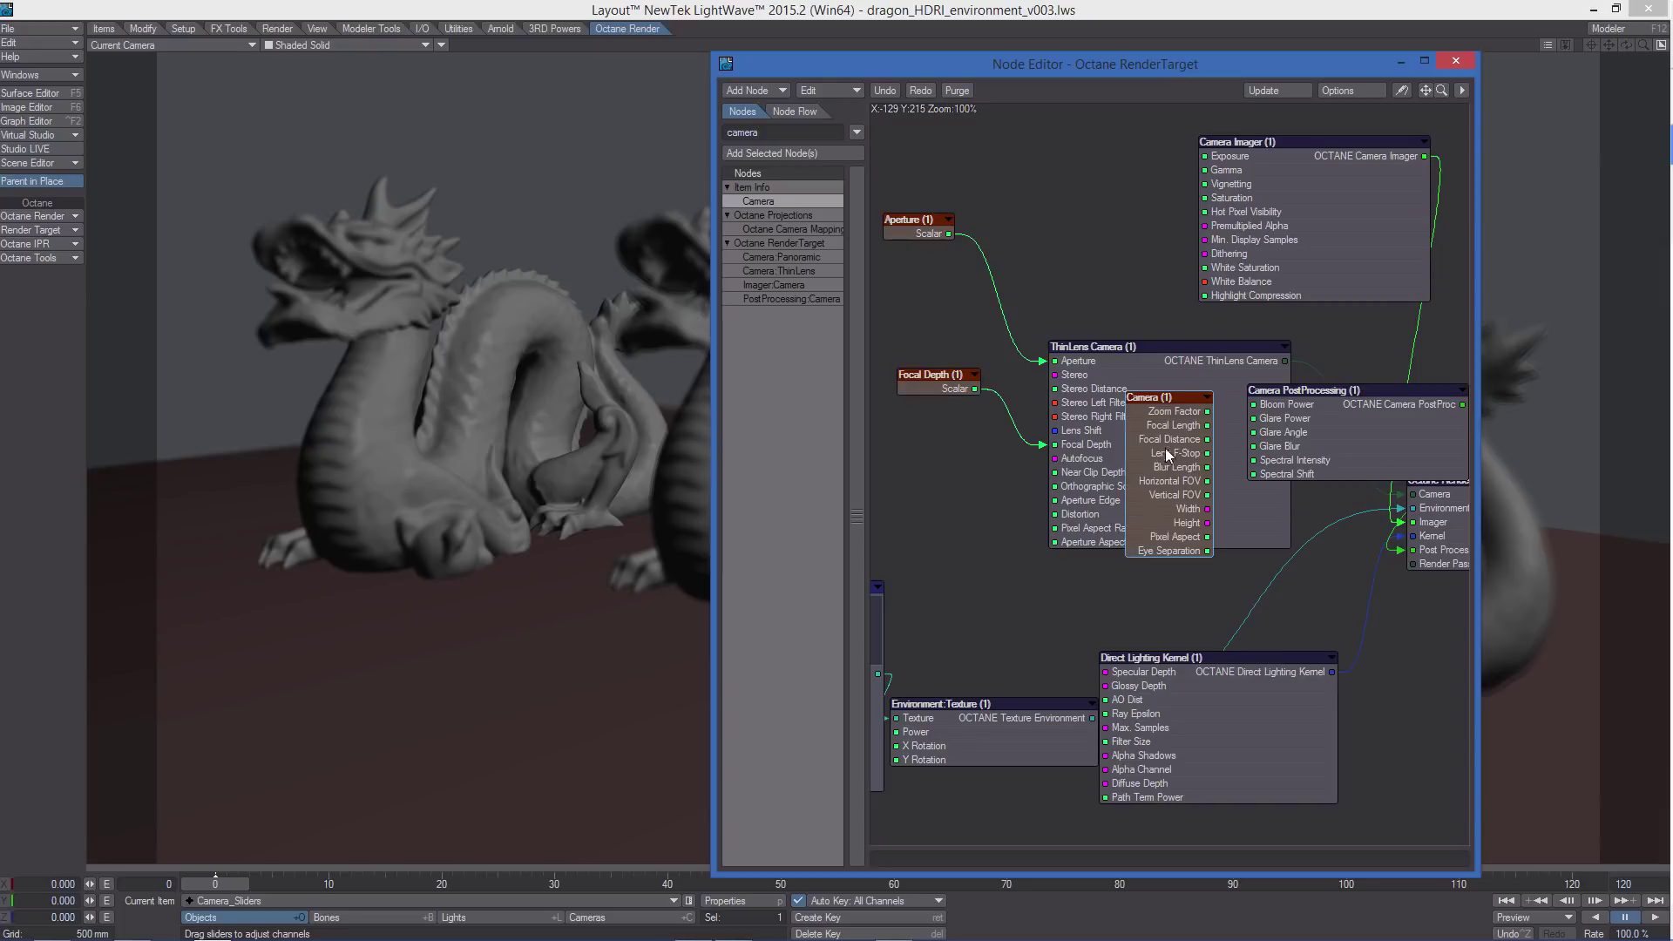
{"action": "mouse_move", "coordinate": [752, 200]}
{"action": "left_mouse_down"}
{"action": "mouse_move", "coordinate": [1070, 240]}
{"action": "mouse_move", "coordinate": [1051, 203]}
{"action": "left_mouse_up"}
{"action": "left_click_drag", "start_coordinate": [1296, 238], "coordinate": [1271, 232]}
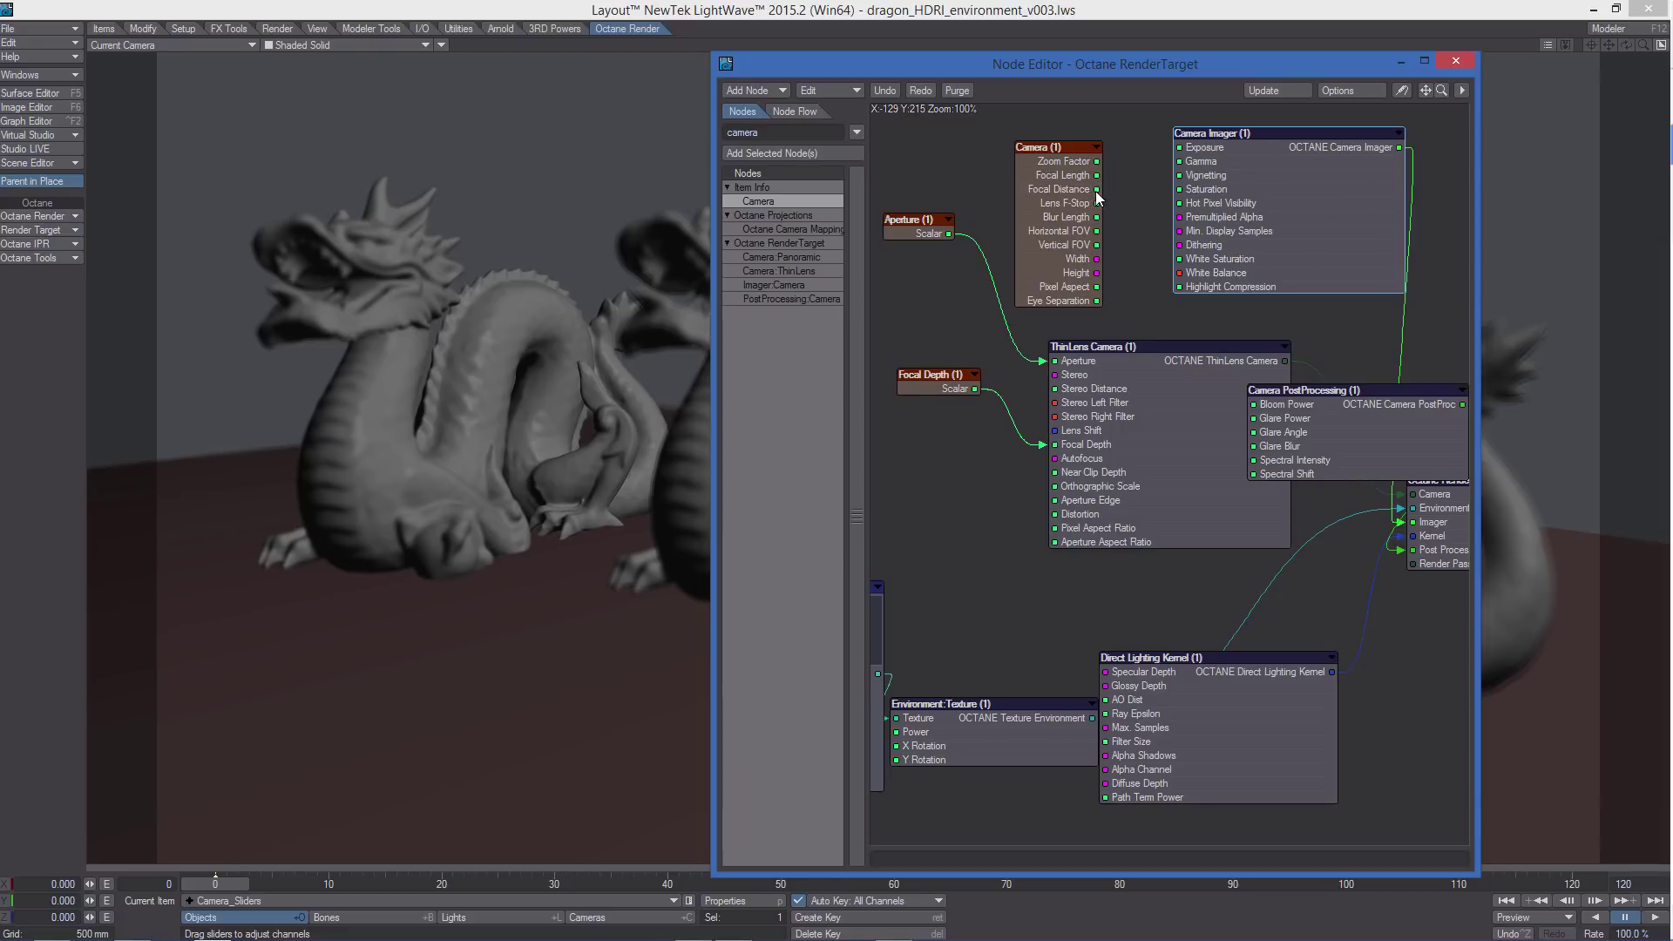
- Wire the Camera node's Focal Distance into the ThinLens Focal Depth, tidy the layout and close the editor
{"action": "left_click_drag", "start_coordinate": [1096, 190], "coordinate": [1062, 445]}
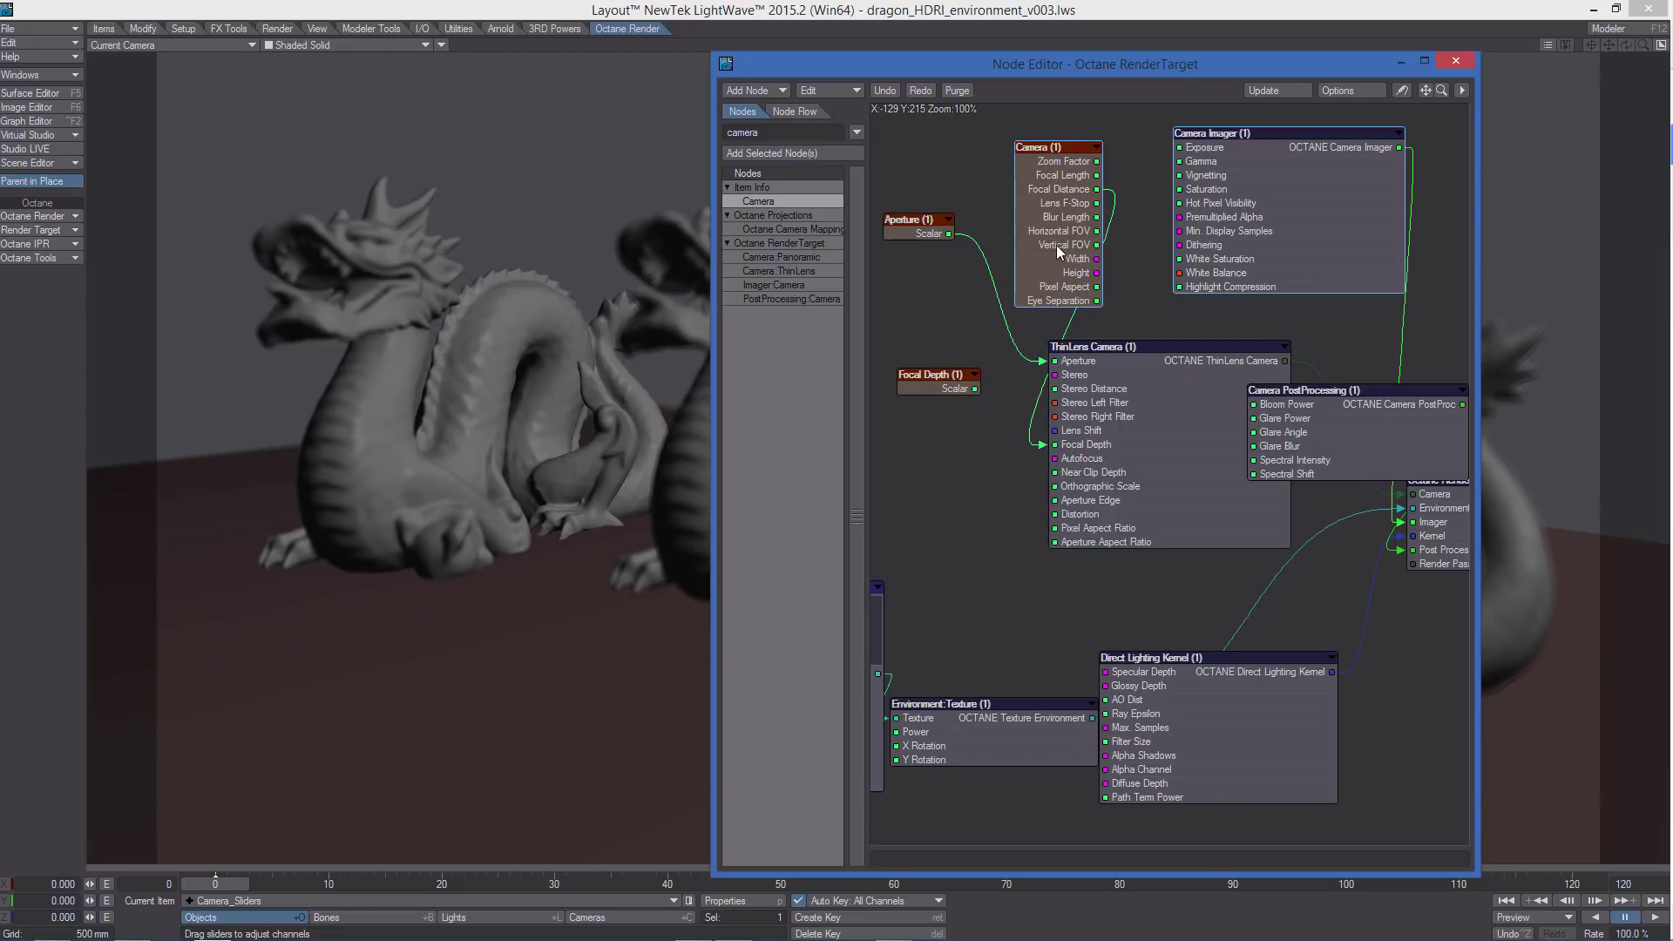
{"action": "mouse_move", "coordinate": [1070, 237]}
{"action": "left_mouse_down"}
{"action": "mouse_move", "coordinate": [1017, 210]}
{"action": "mouse_move", "coordinate": [931, 320]}
{"action": "left_mouse_up"}
{"action": "left_click_drag", "start_coordinate": [962, 392], "coordinate": [957, 407]}
{"action": "left_click_drag", "start_coordinate": [987, 119], "coordinate": [965, 155]}
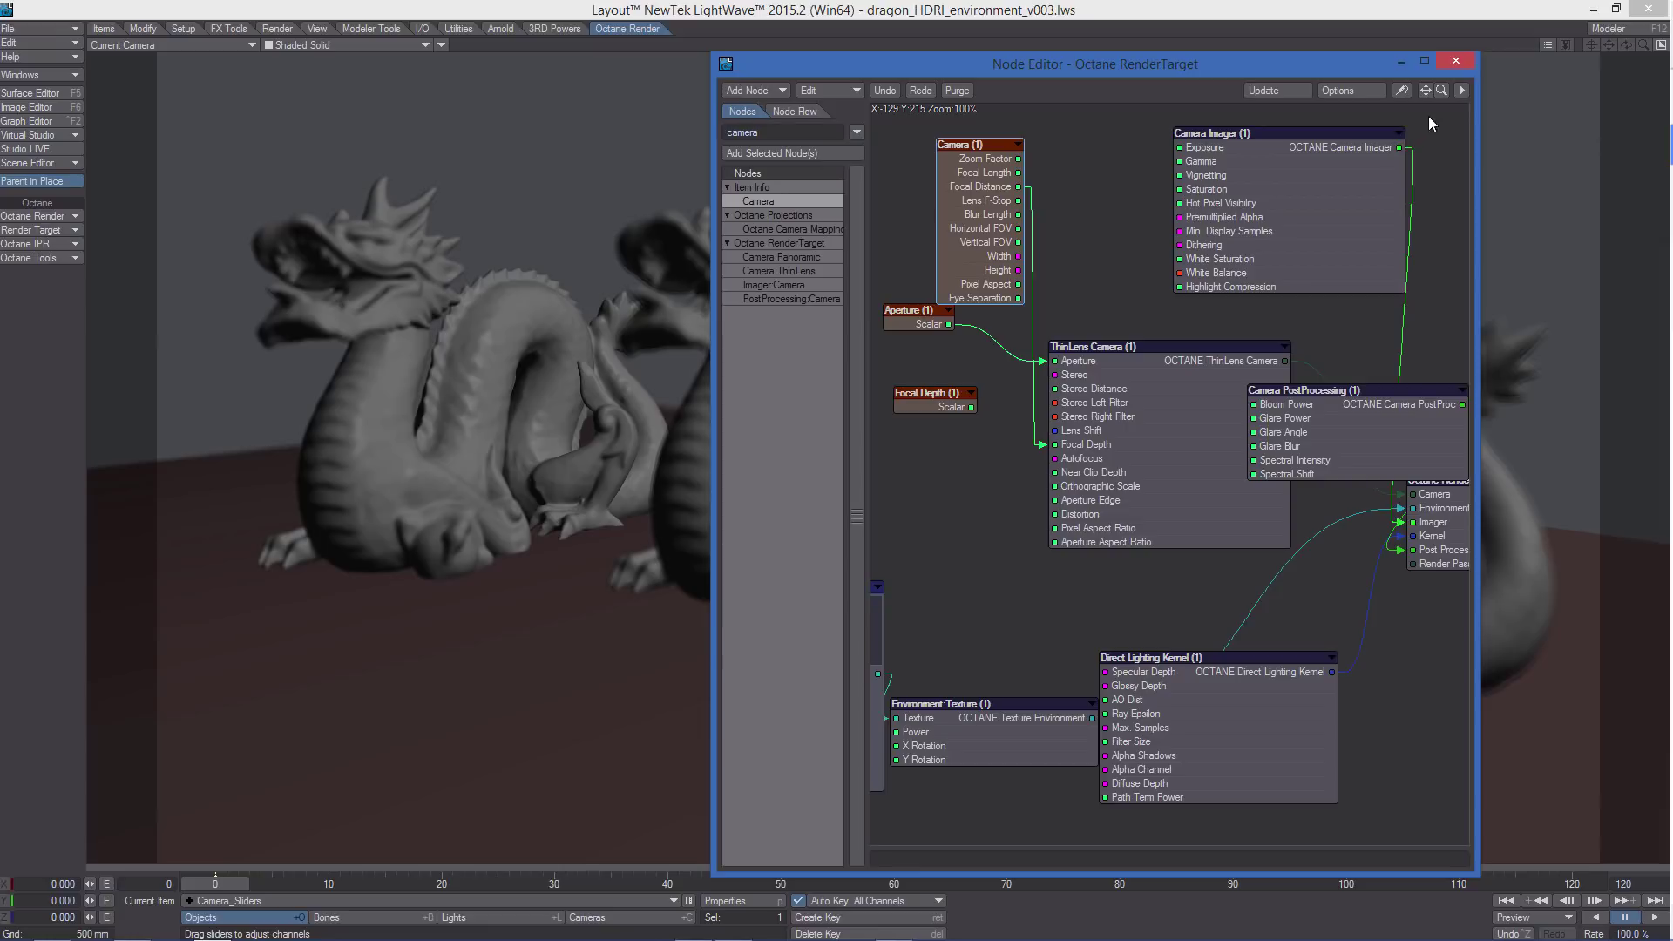
{"action": "left_click", "coordinate": [1456, 60]}
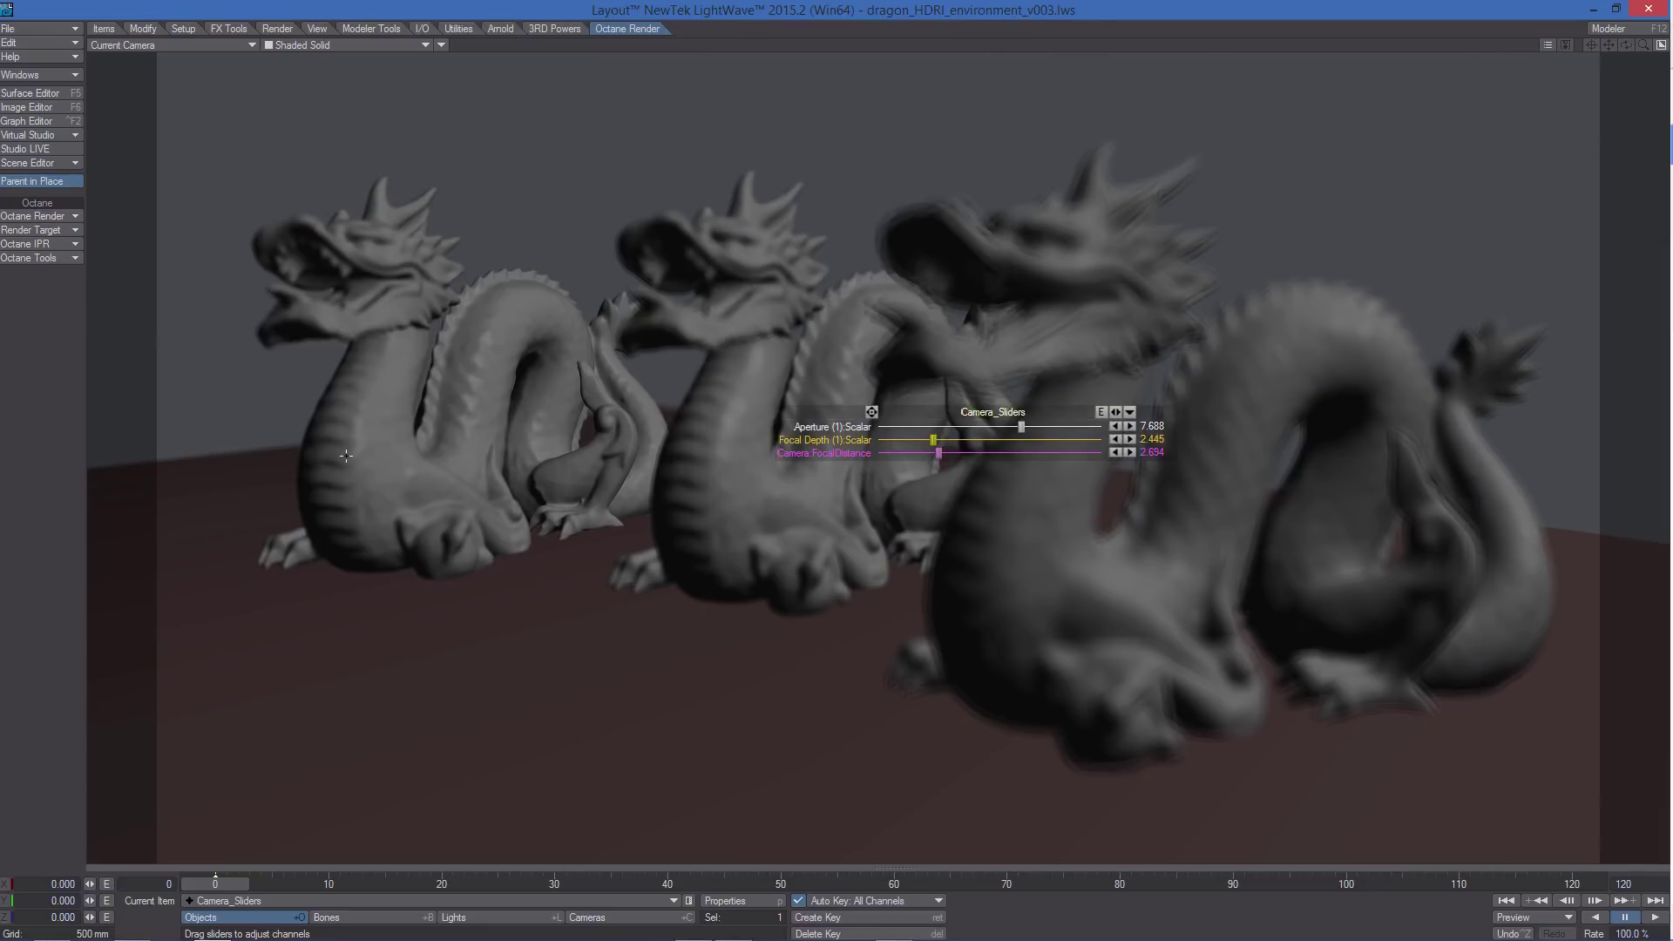
- Start the Octane IPR with F9, position its window and advance the timeline to about frame 40
{"action": "key", "text": "F9"}
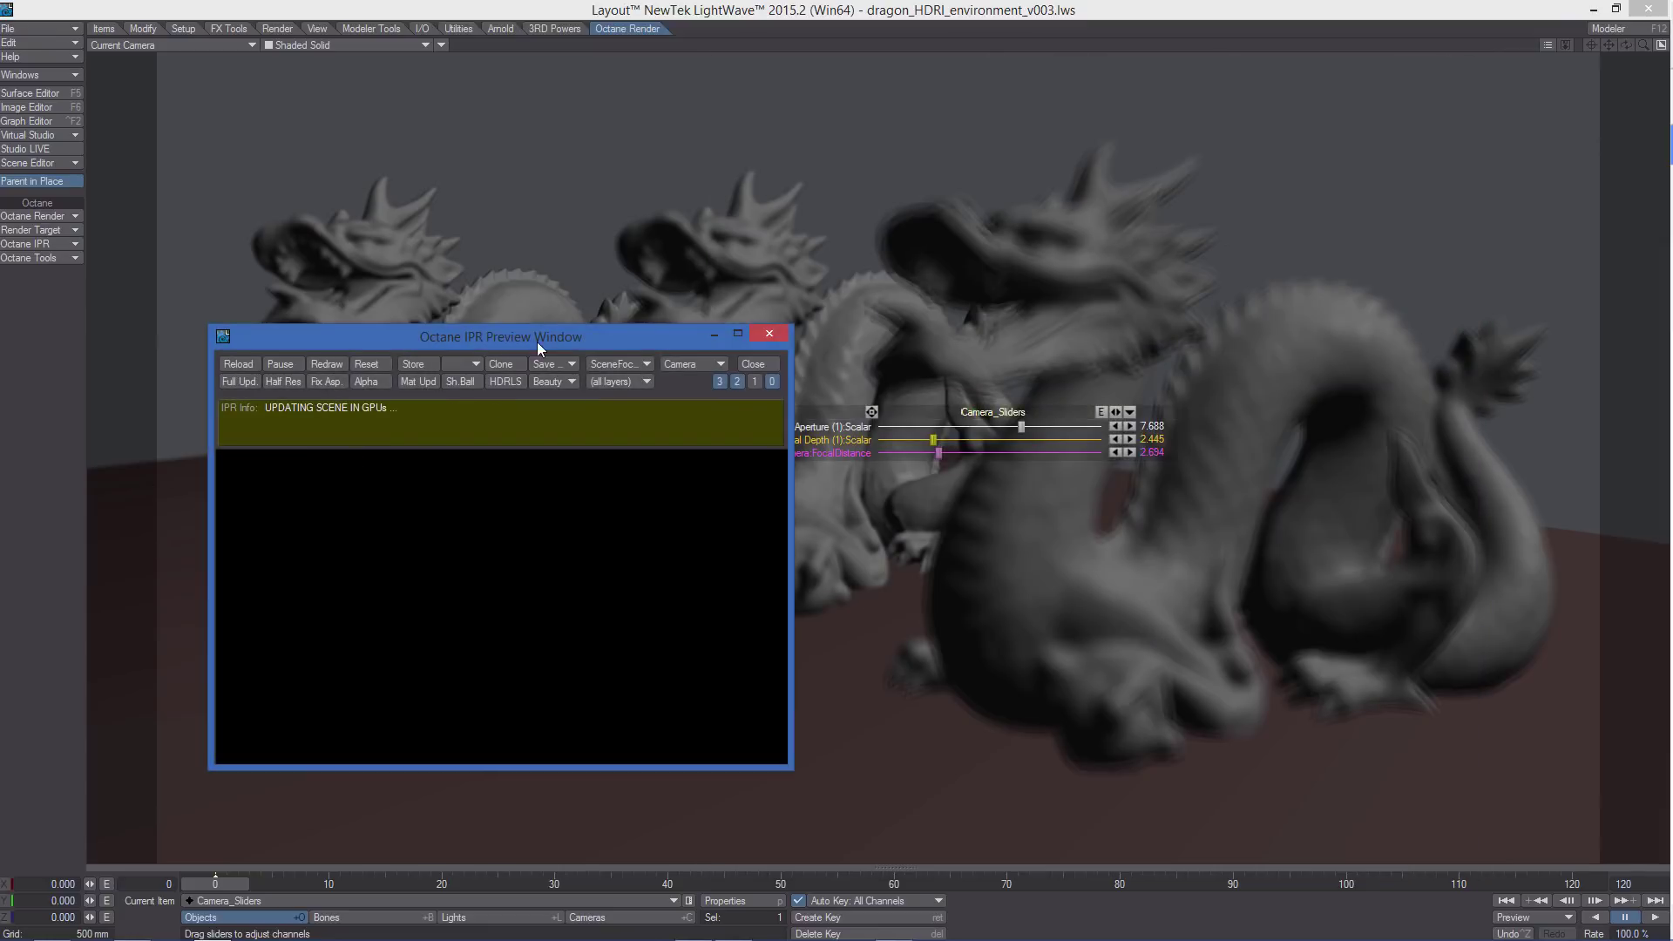
{"action": "left_click_drag", "start_coordinate": [543, 332], "coordinate": [474, 132]}
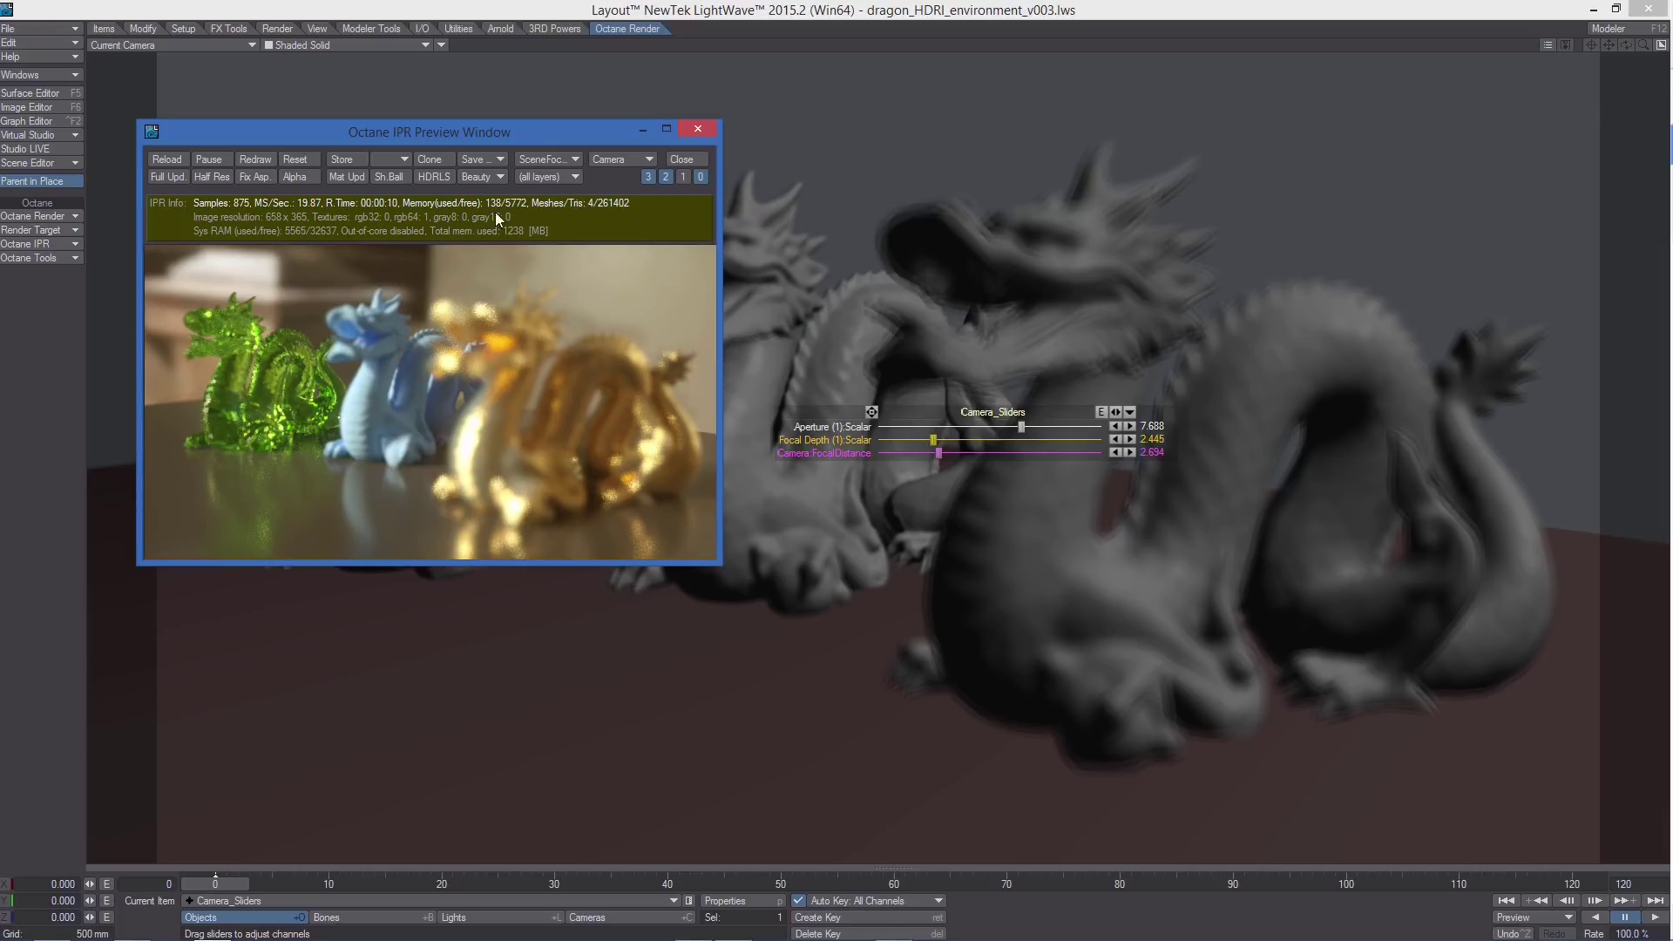
{"action": "left_click_drag", "start_coordinate": [552, 135], "coordinate": [538, 382]}
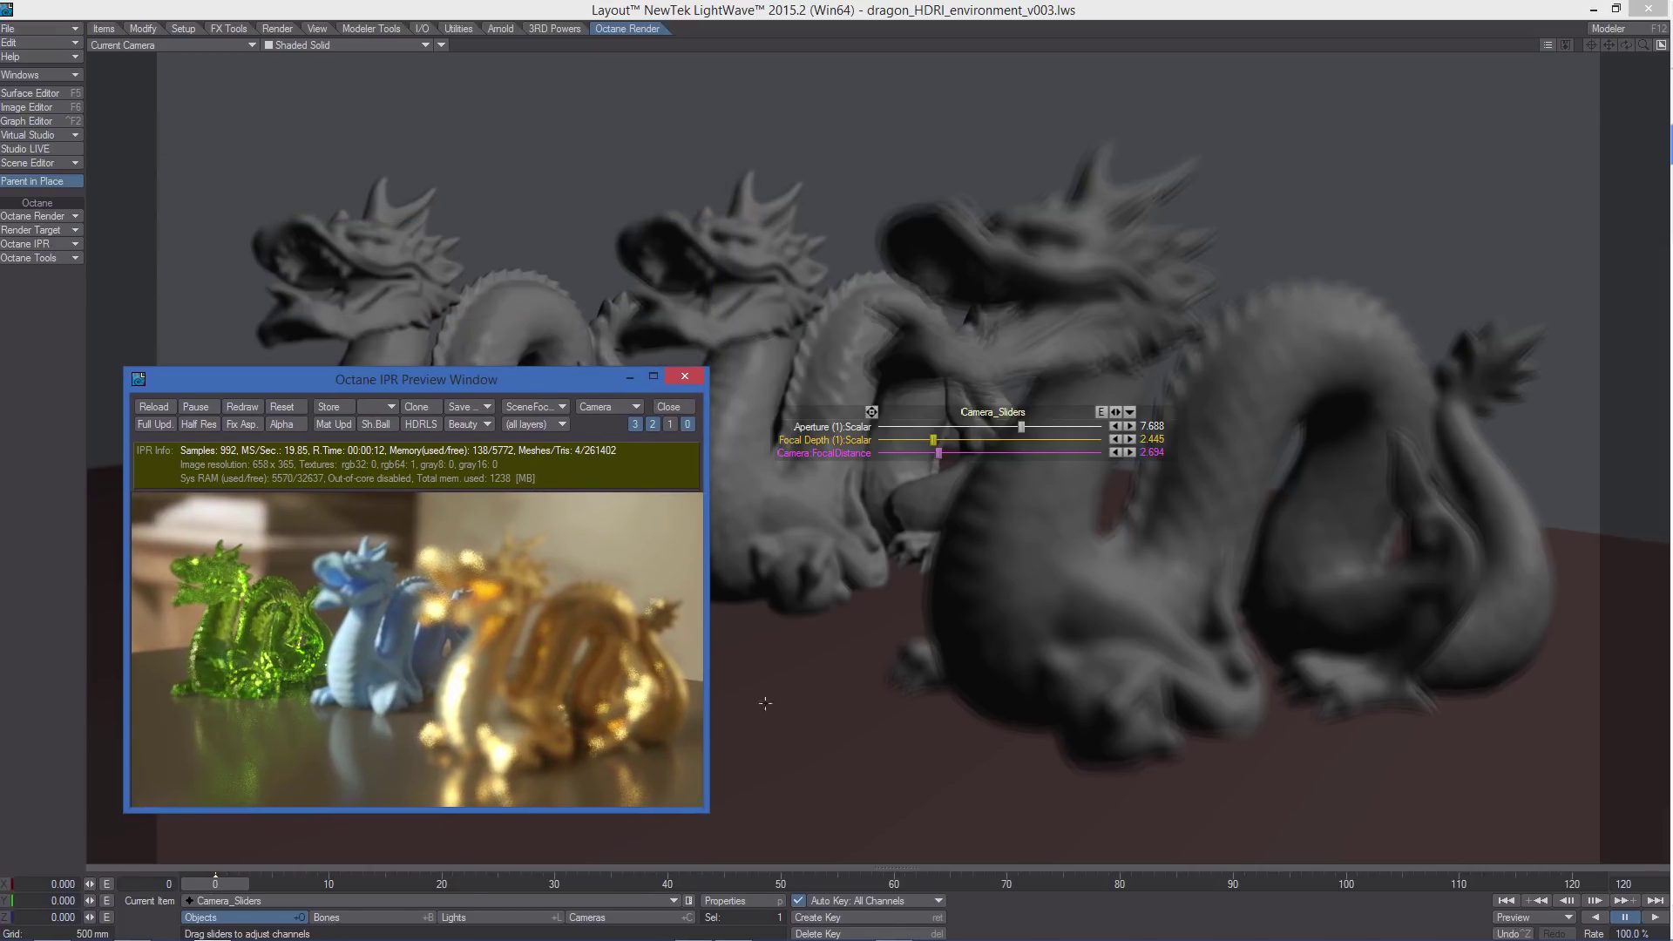
{"action": "left_click_drag", "start_coordinate": [215, 884], "coordinate": [1572, 884]}
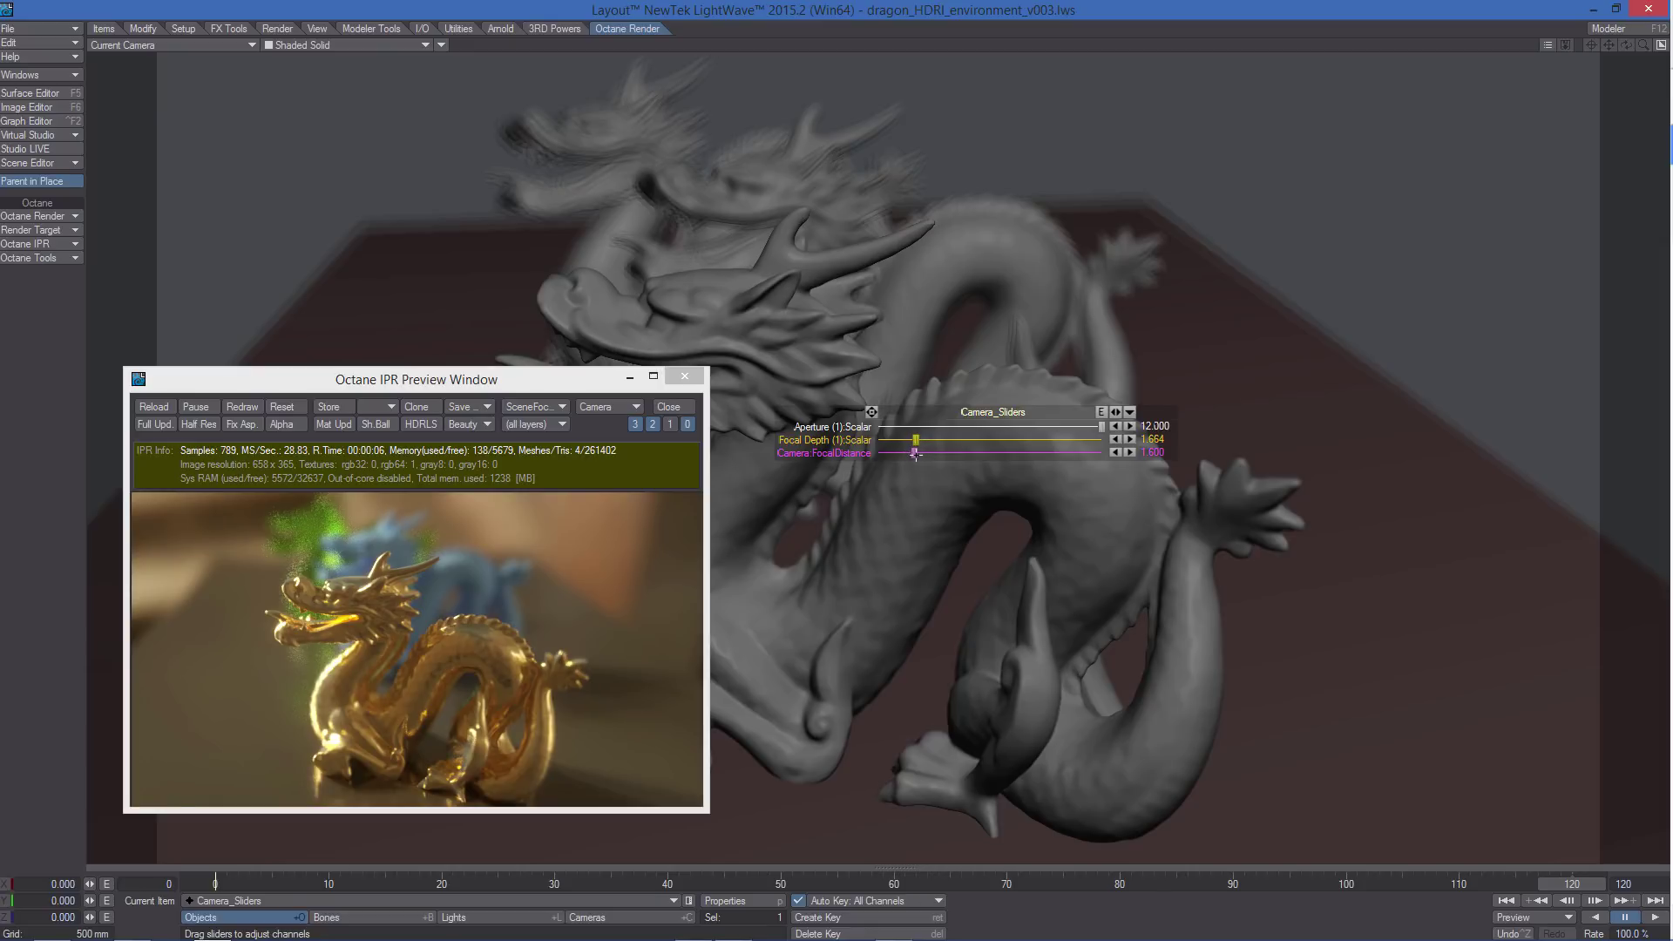
- Drag Camera:FocalDistance out to about 7 and back to refocus the IPR, then step back to frame 16
{"action": "mouse_move", "coordinate": [916, 453]}
{"action": "left_mouse_down"}
{"action": "mouse_move", "coordinate": [1034, 452]}
{"action": "mouse_move", "coordinate": [953, 453]}
{"action": "left_mouse_up"}
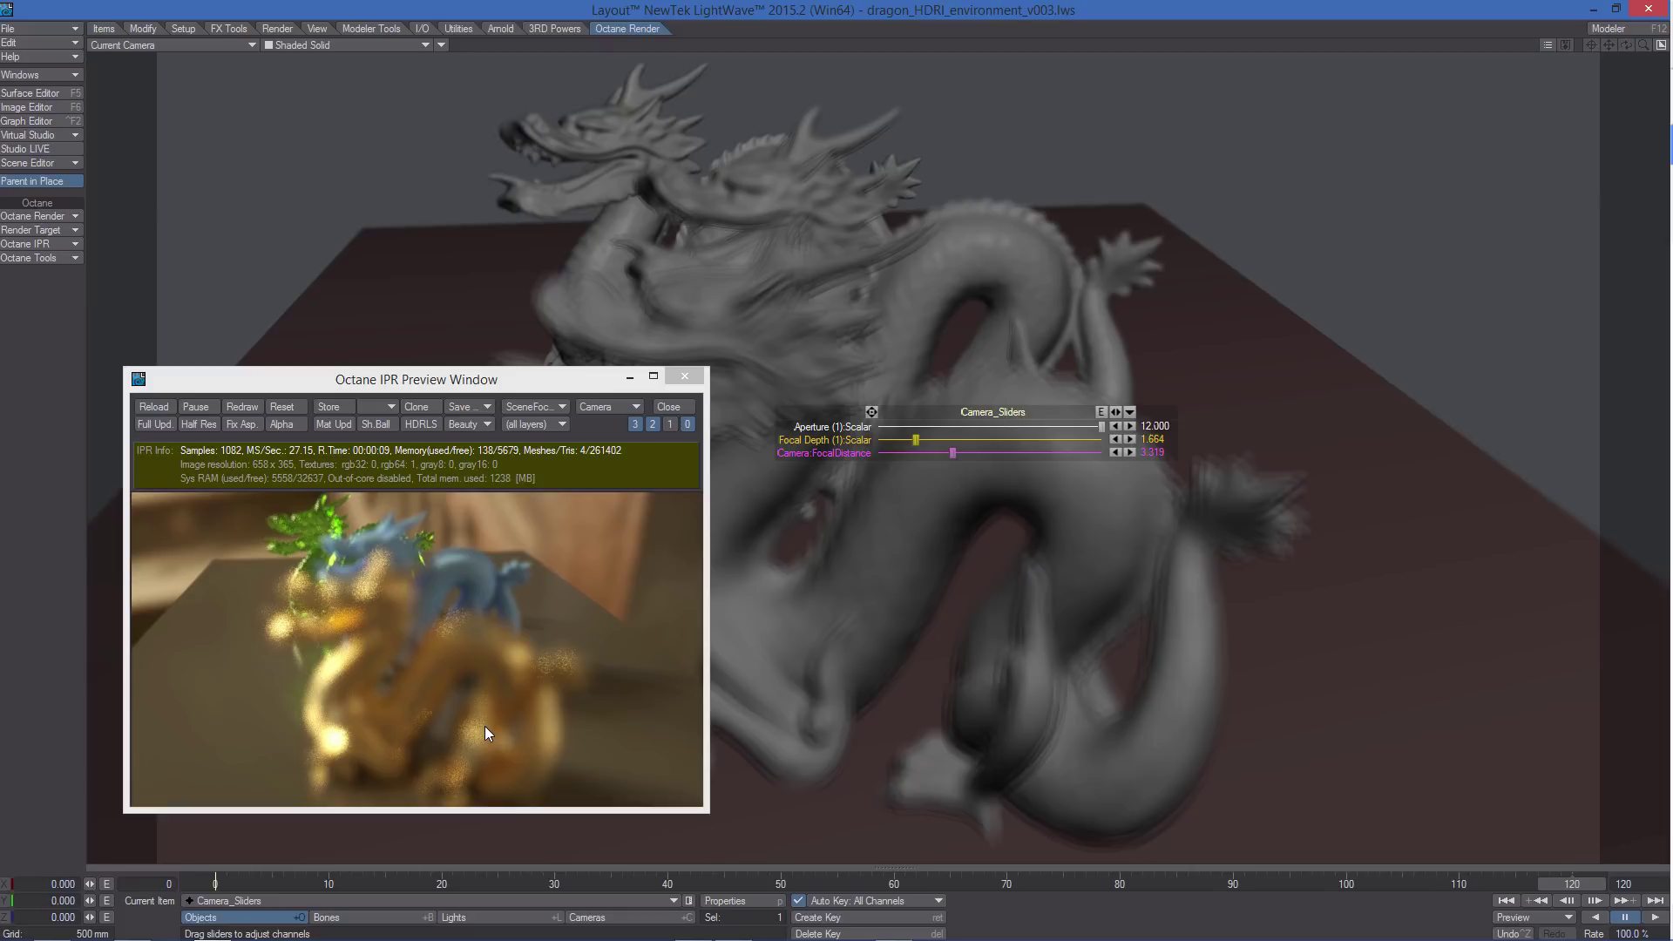
{"action": "left_click_drag", "start_coordinate": [951, 454], "coordinate": [920, 454]}
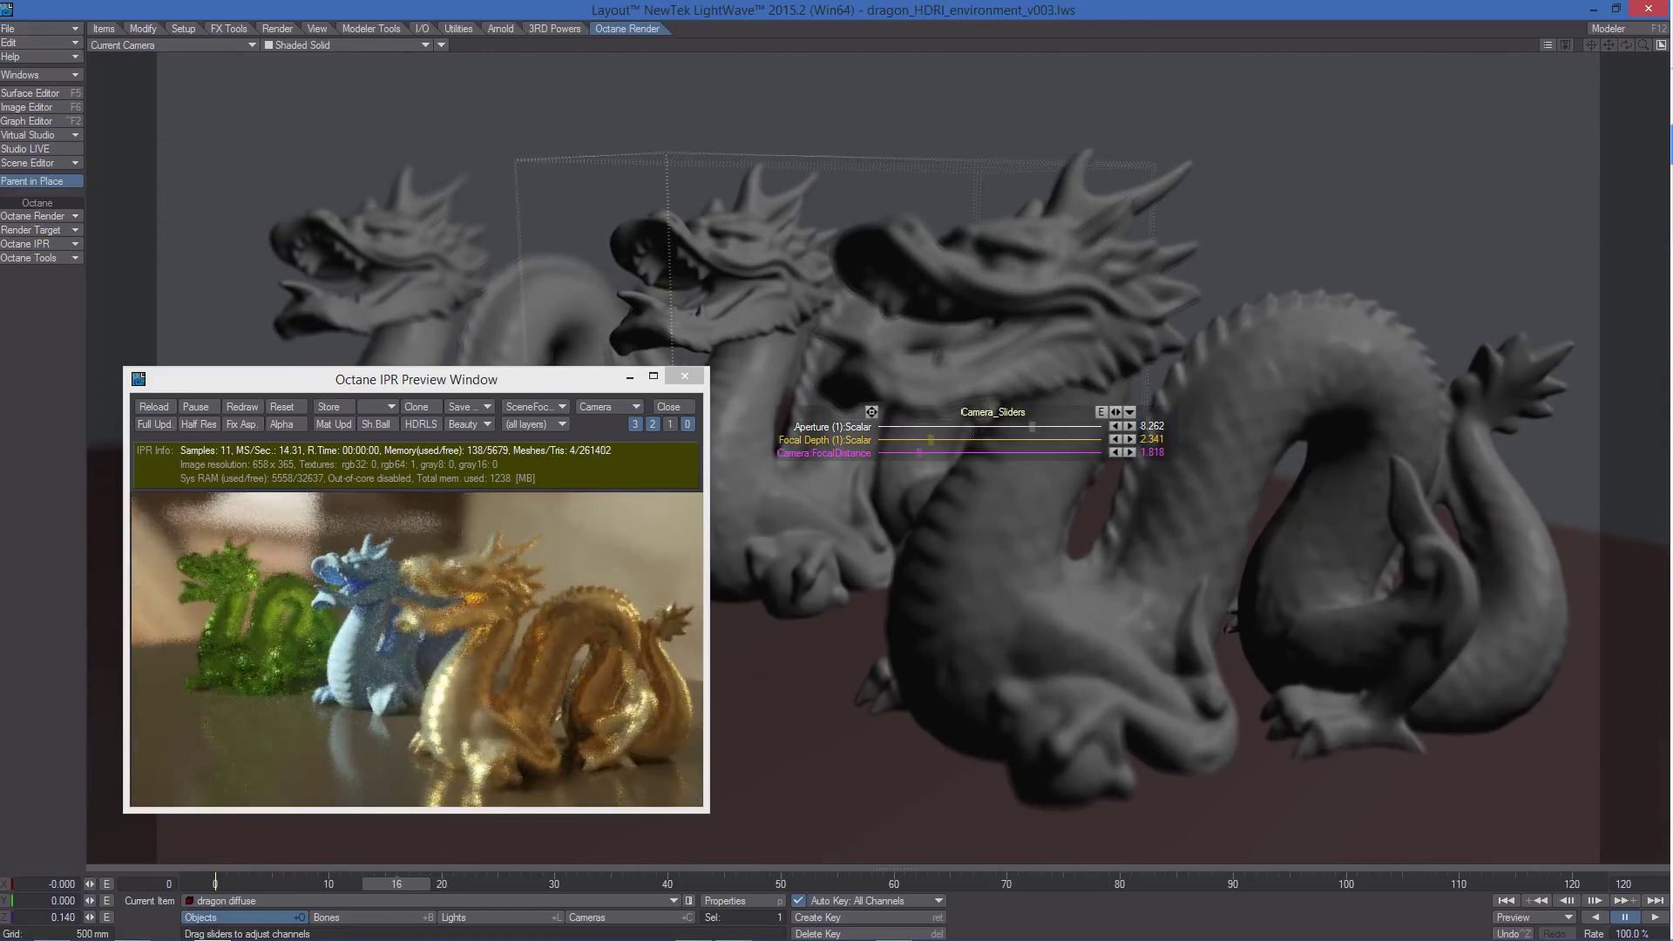
{"action": "left_click_drag", "start_coordinate": [441, 885], "coordinate": [216, 886]}
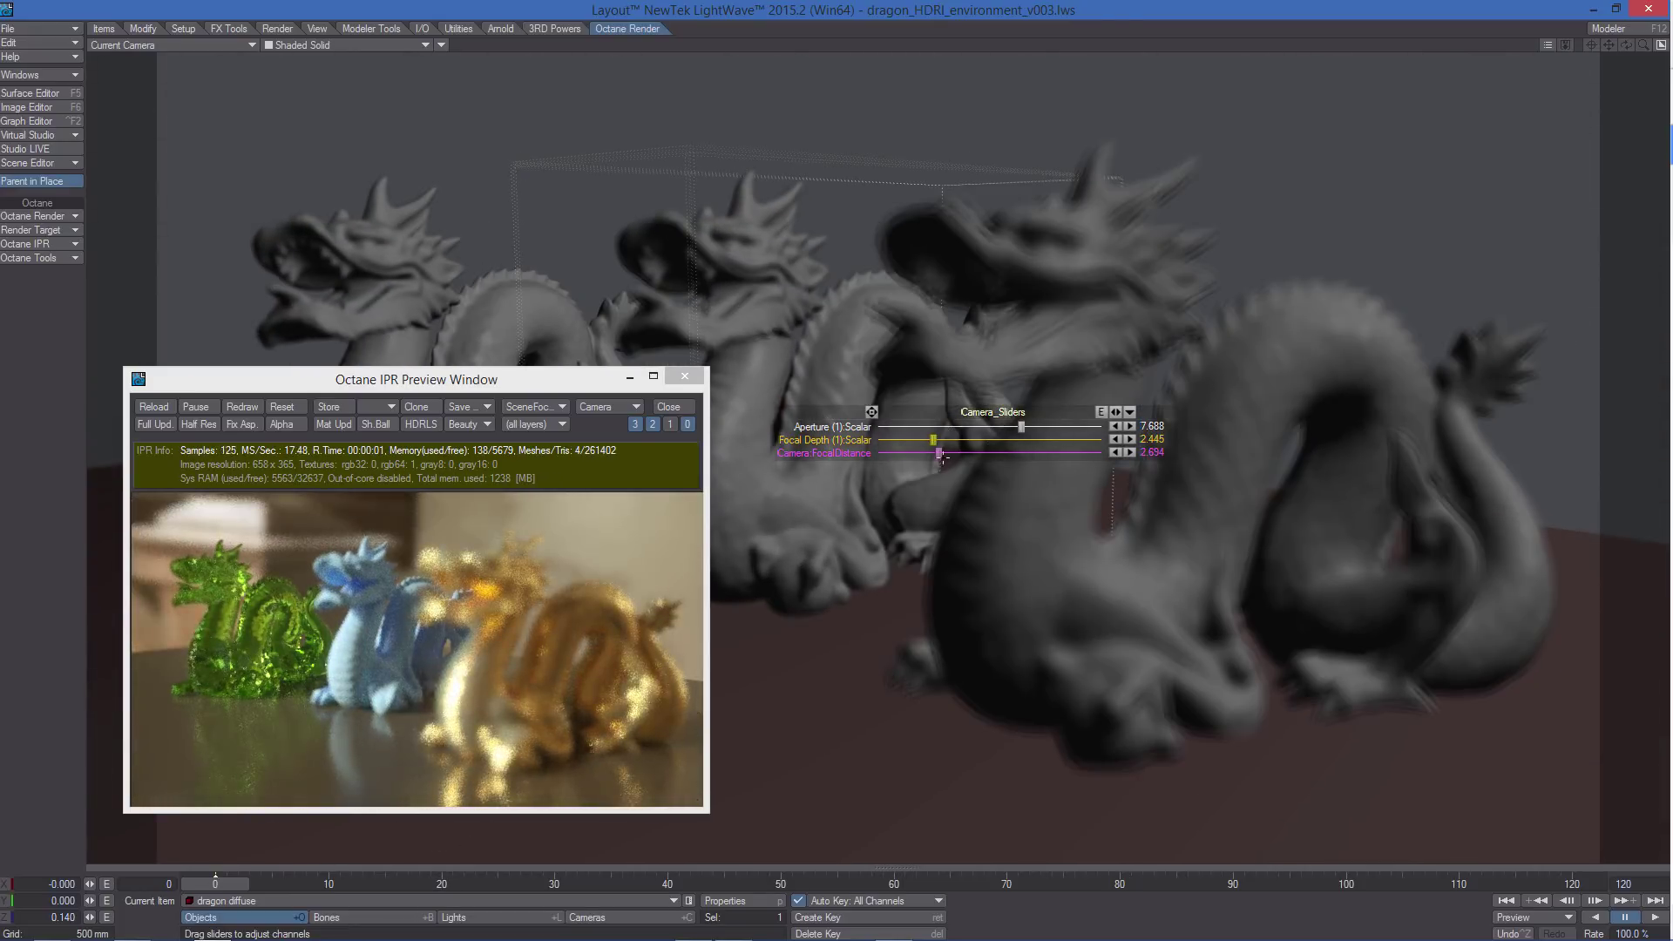